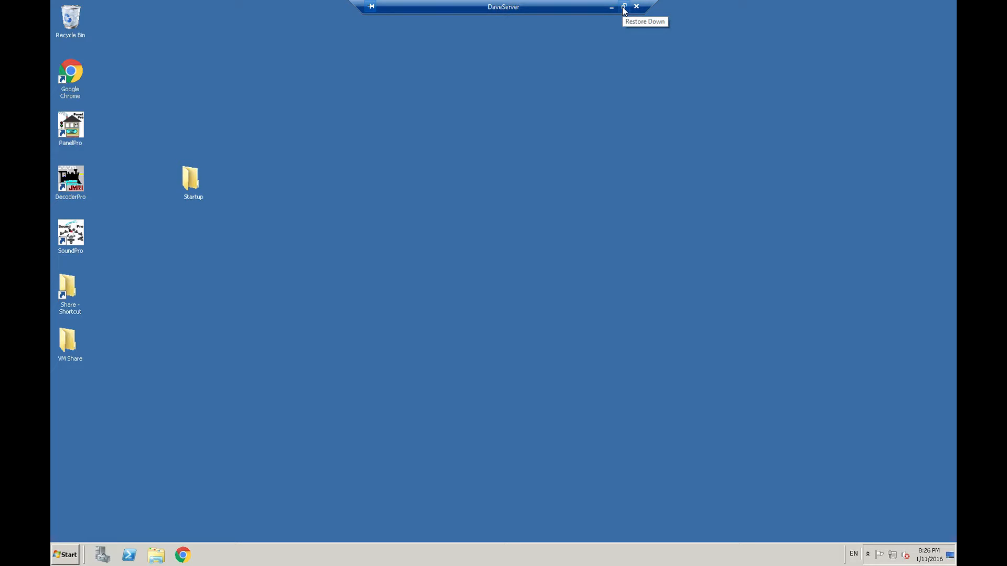
pyautogui.click(624, 8)
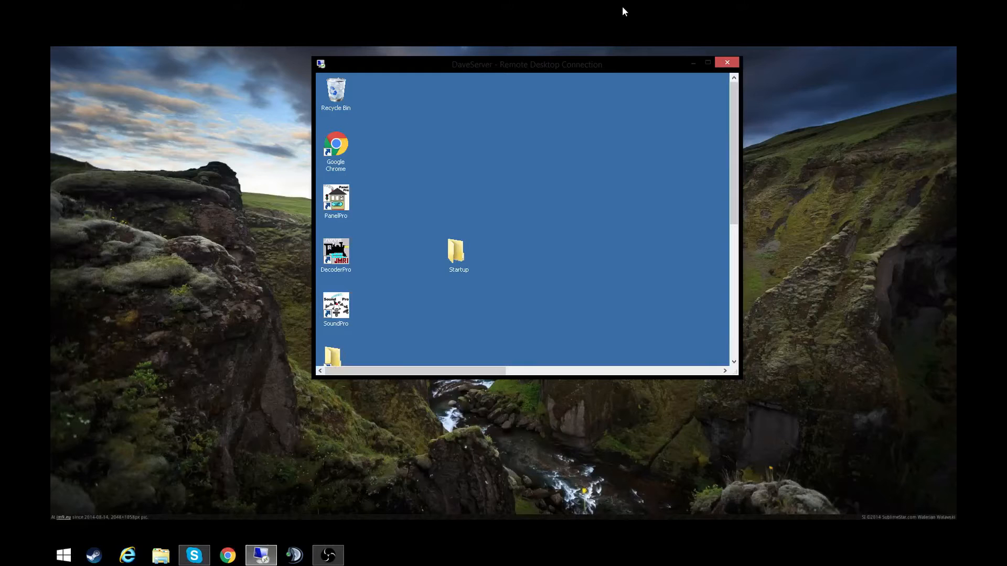
pyautogui.click(148, 329)
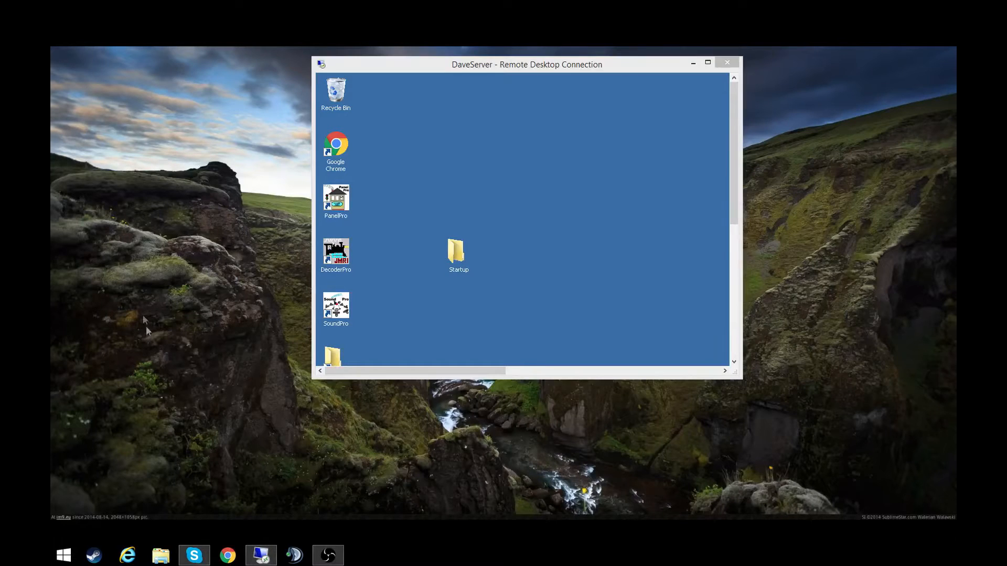
pyautogui.moveTo(112, 173); pyautogui.dragTo(240, 427)
pyautogui.moveTo(257, 473); pyautogui.dragTo(97, 200)
pyautogui.click(707, 63)
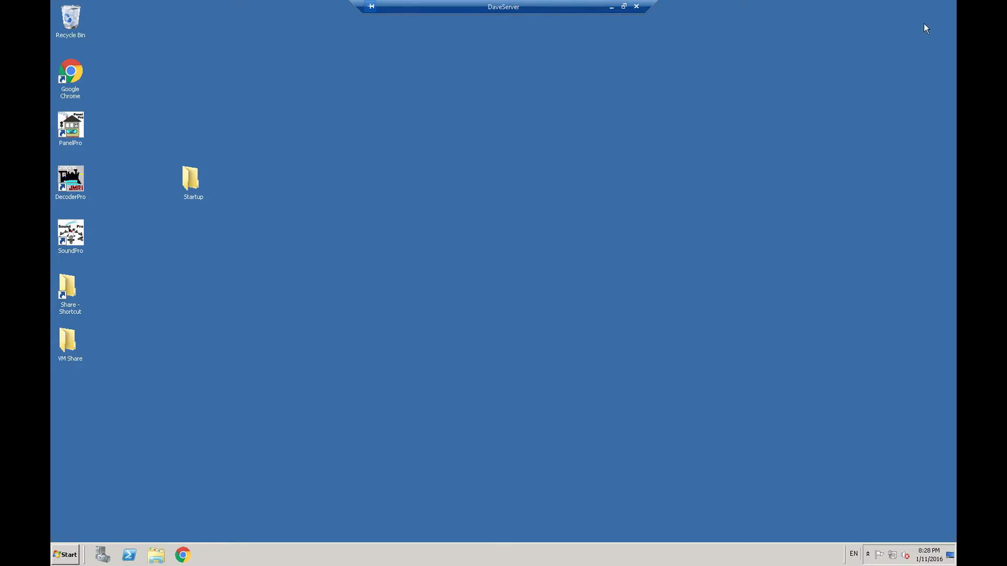
# - Leave the full-screen remote session, switch to Chrome, search google.ca for "jmri" and open the JMRI: A Java Model Railroad Interface site
pyautogui.click(624, 6)
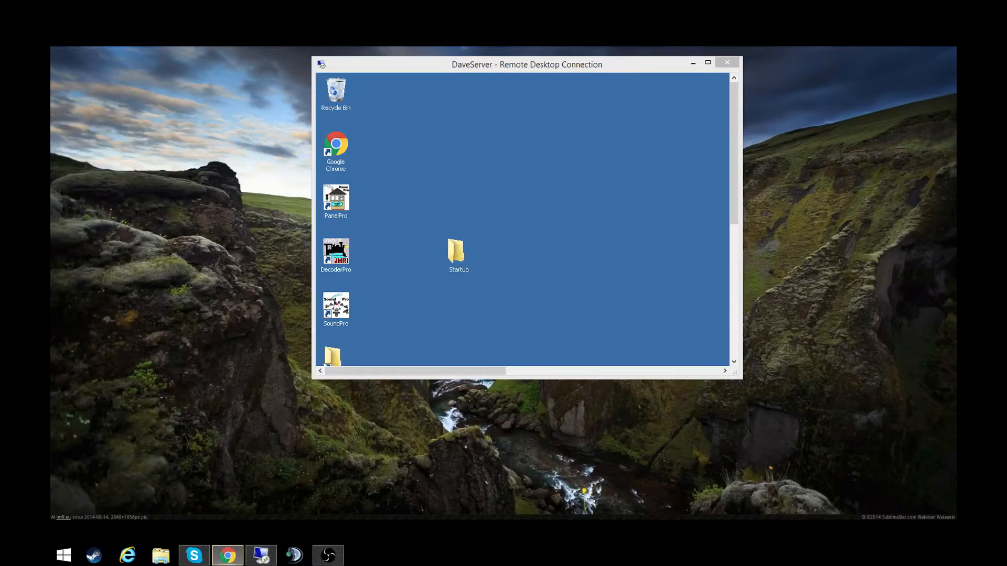
pyautogui.click(228, 555)
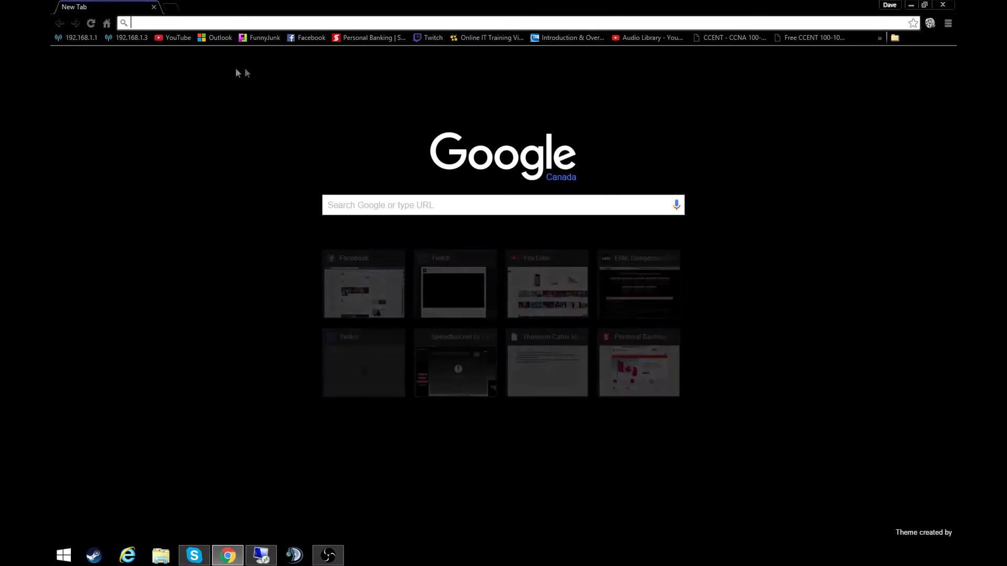
pyautogui.write('google.ca')
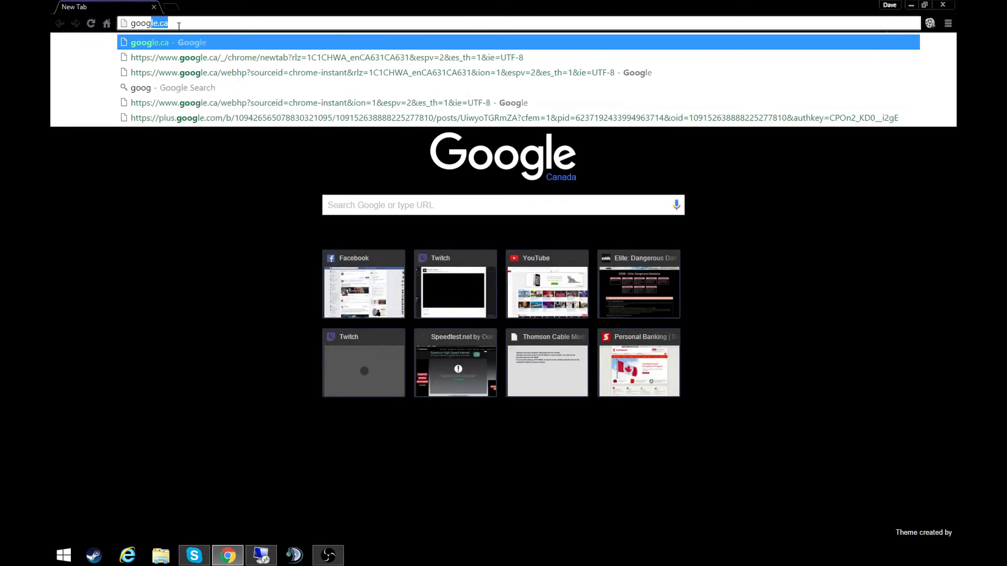
pyautogui.press('Return')
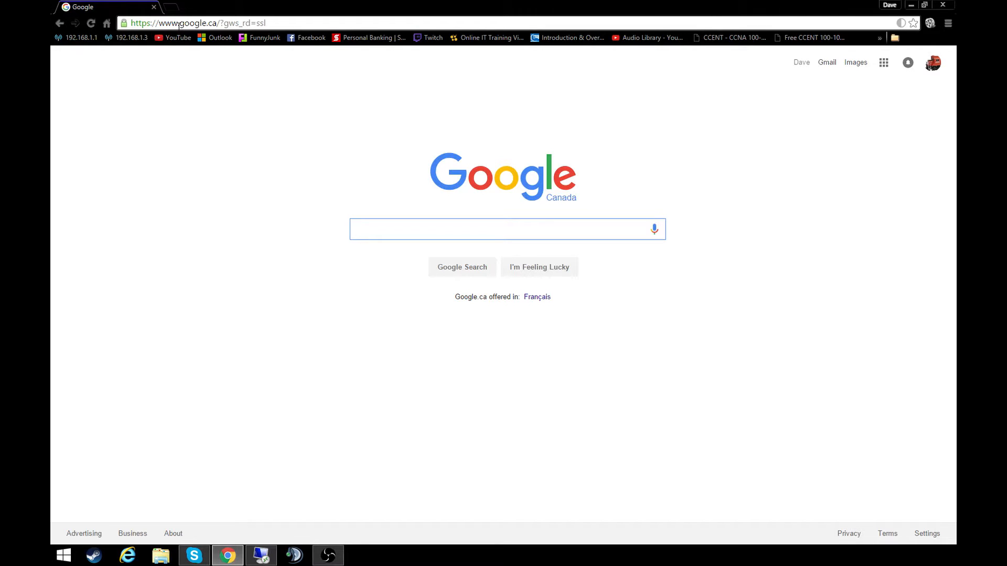
pyautogui.write('jmri')
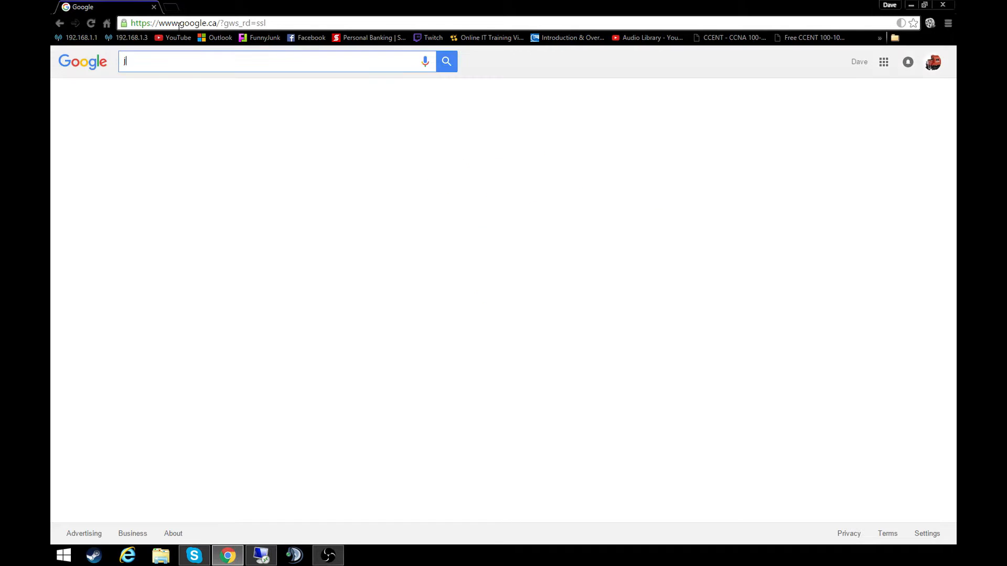
pyautogui.press('Return')
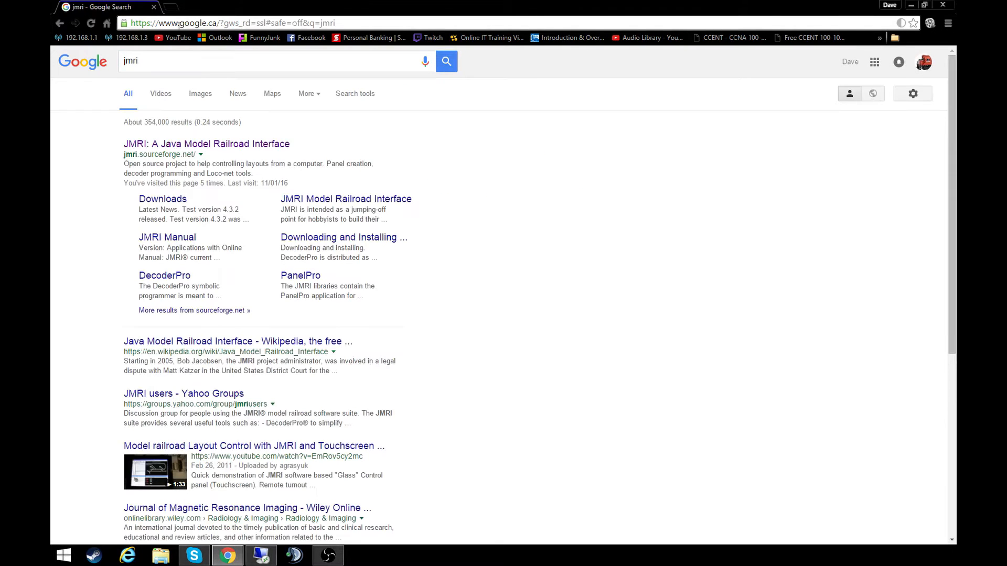
pyautogui.click(153, 145)
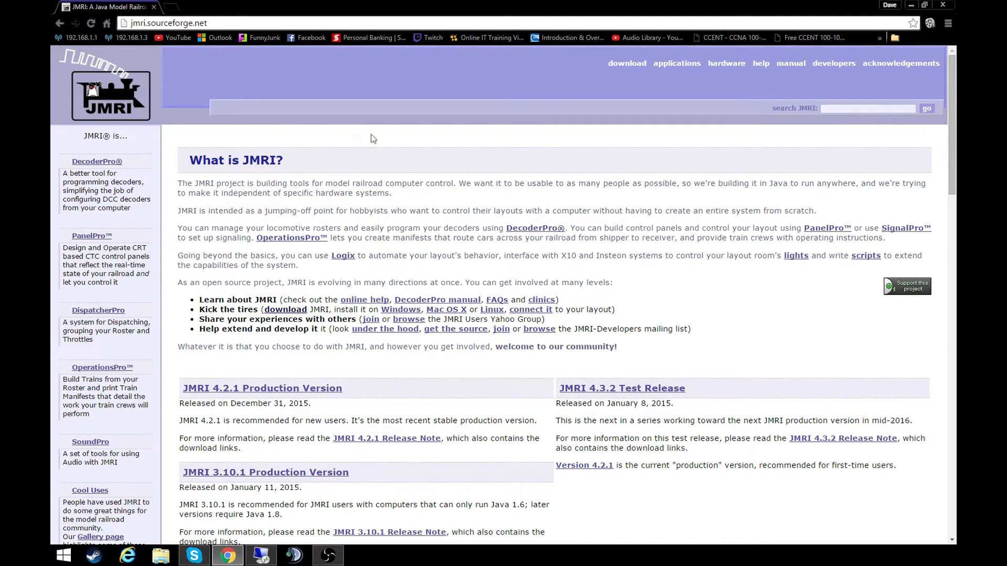
# - Open the JMRI download page from the "Kick the tires" entry of the What is JMRI? section
pyautogui.moveTo(185, 163); pyautogui.dragTo(286, 167)
pyautogui.click(286, 168)
pyautogui.click(269, 311)
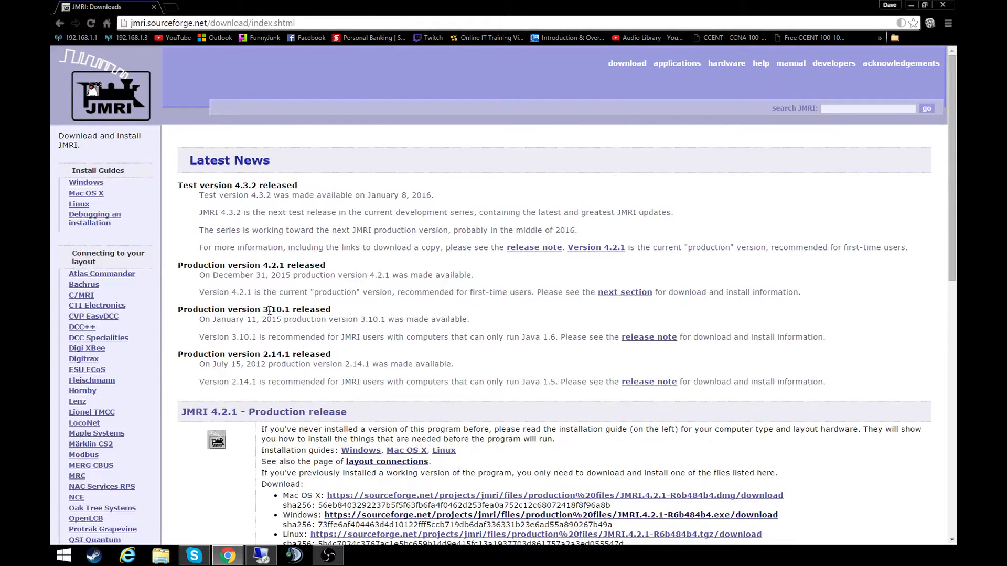
# - View the SourceForge download page for the Windows version of the JMRI 4.2.1 production release and return to the JMRI downloads page
pyautogui.scroll(-3, 272, 309)
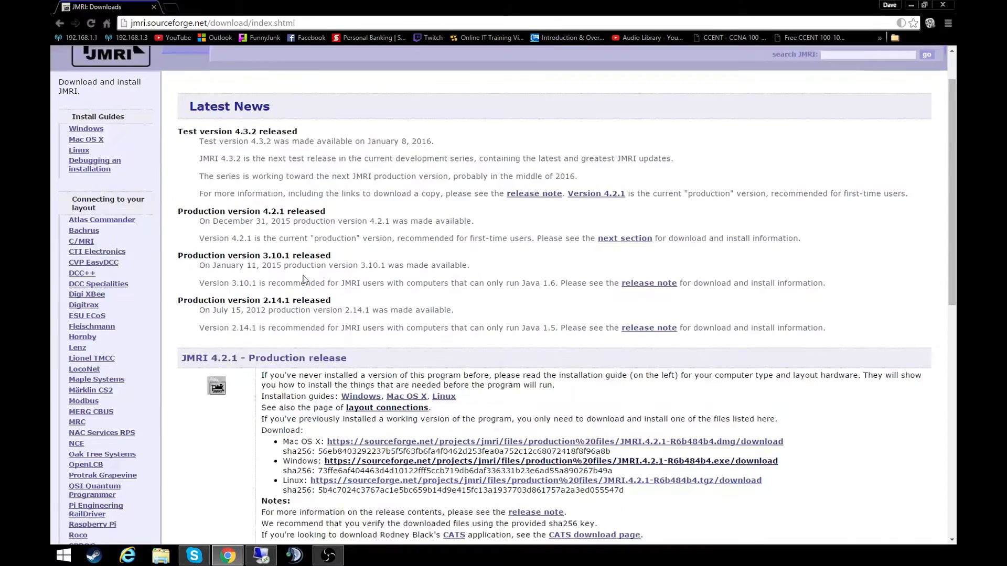
pyautogui.moveTo(283, 353); pyautogui.dragTo(320, 333)
pyautogui.moveTo(288, 374); pyautogui.dragTo(295, 374)
pyautogui.click(304, 357)
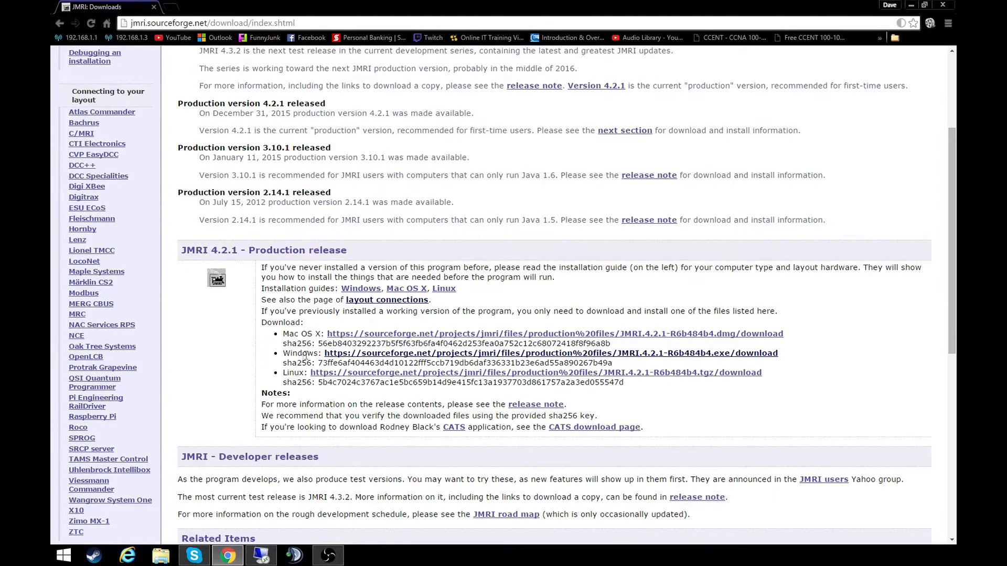
pyautogui.click(339, 359)
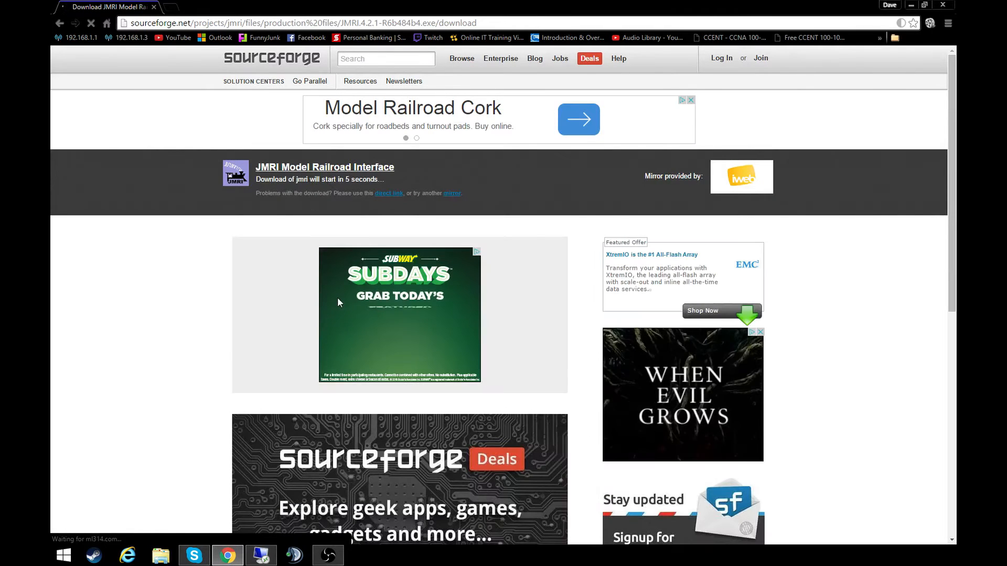
pyautogui.hotkey('alt', 'Left')
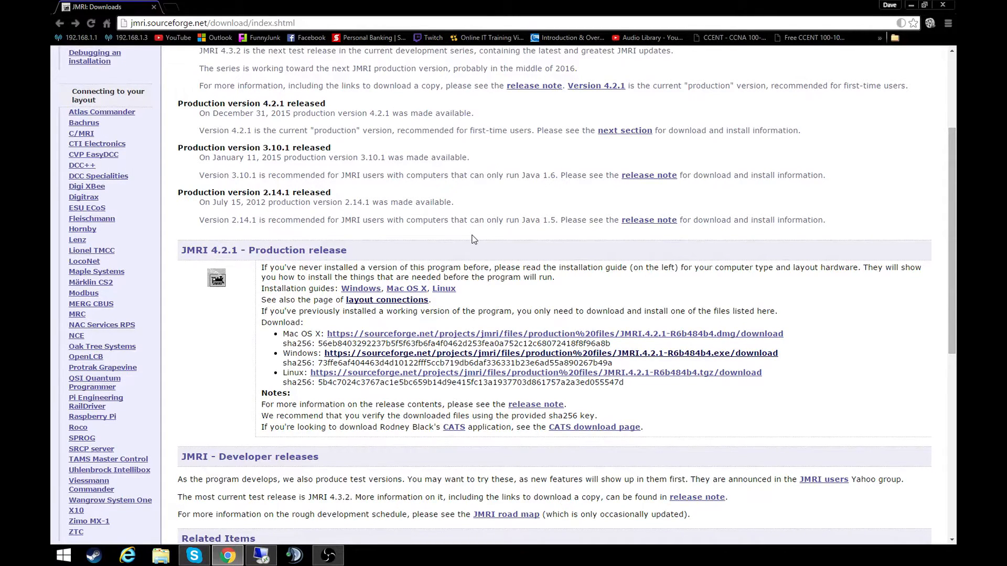
# - Open the layout connections page and go to the Digitrax PR3 interface page from its hardware support list
pyautogui.click(393, 303)
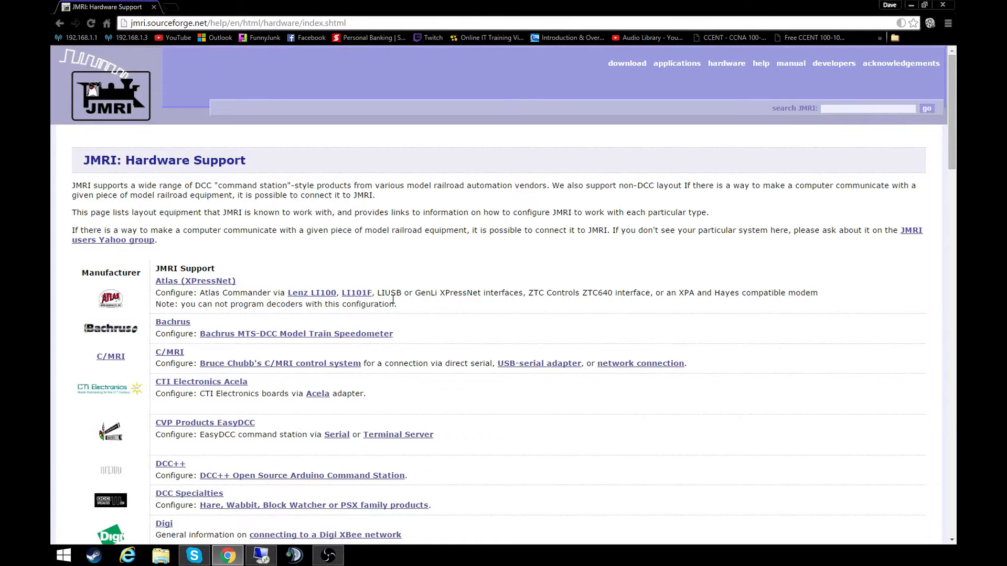
pyautogui.scroll(-1, 371, 240)
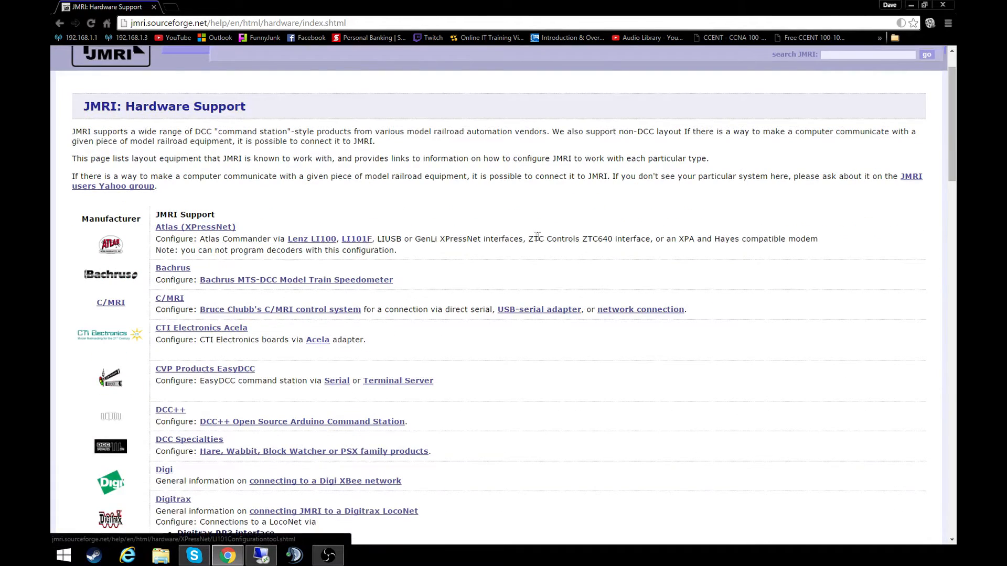
pyautogui.scroll(-3, 532, 245)
pyautogui.scroll(-2, 531, 244)
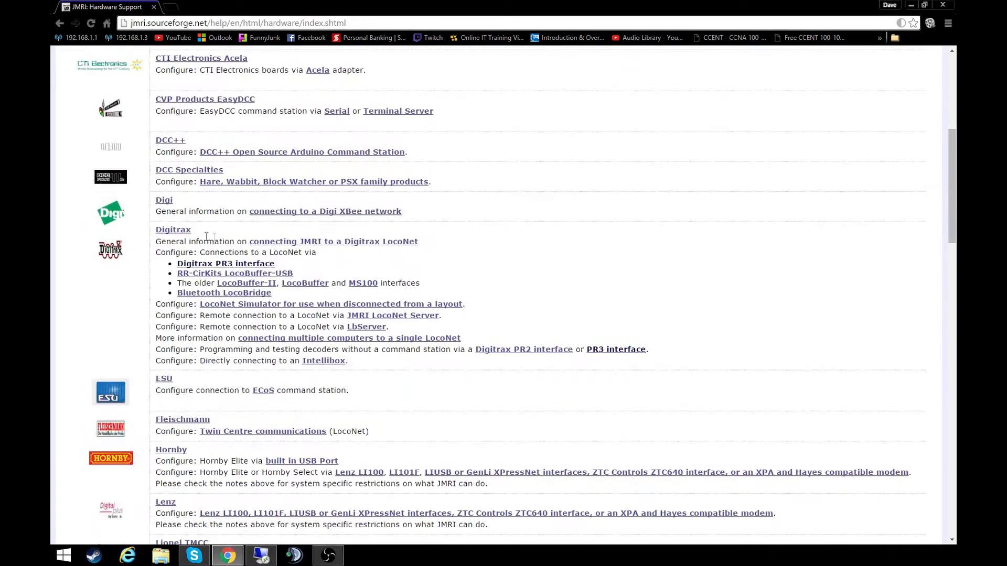
pyautogui.click(206, 268)
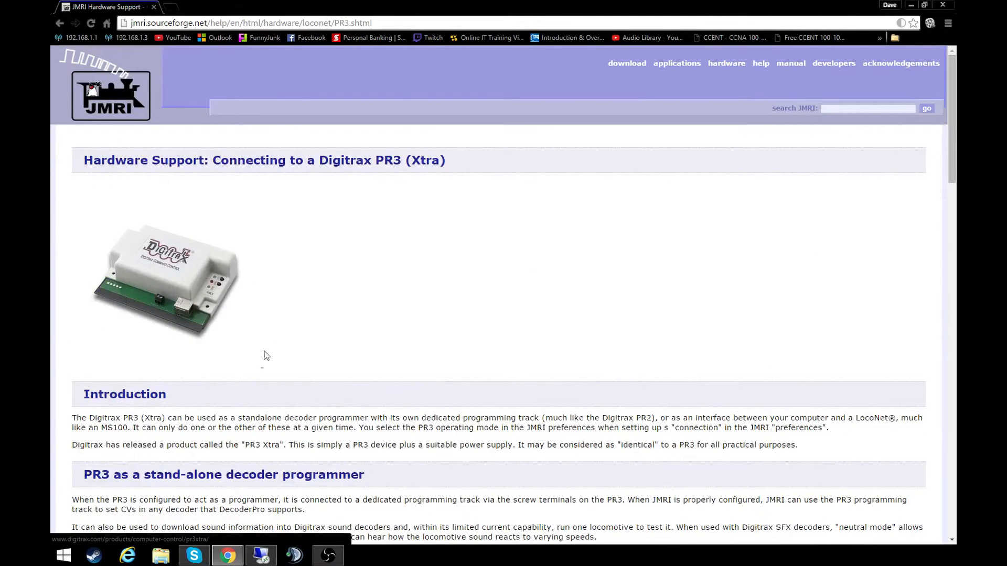
# - Review the PR3 page's sections on LocoNet interface use, recommended setup, the programming track and the Windows firmware issue
pyautogui.scroll(-1, 326, 433)
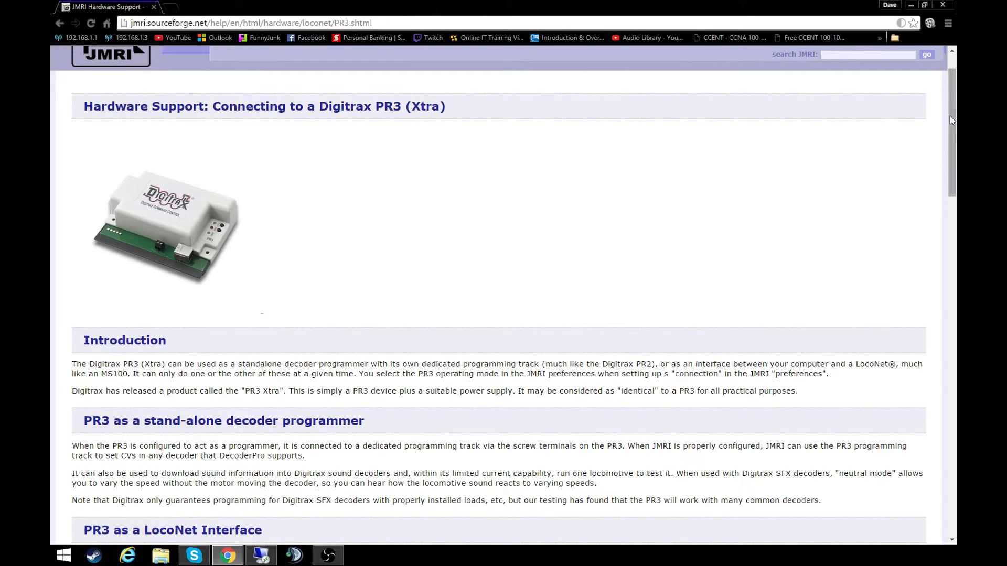
pyautogui.moveTo(949, 110); pyautogui.dragTo(944, 193)
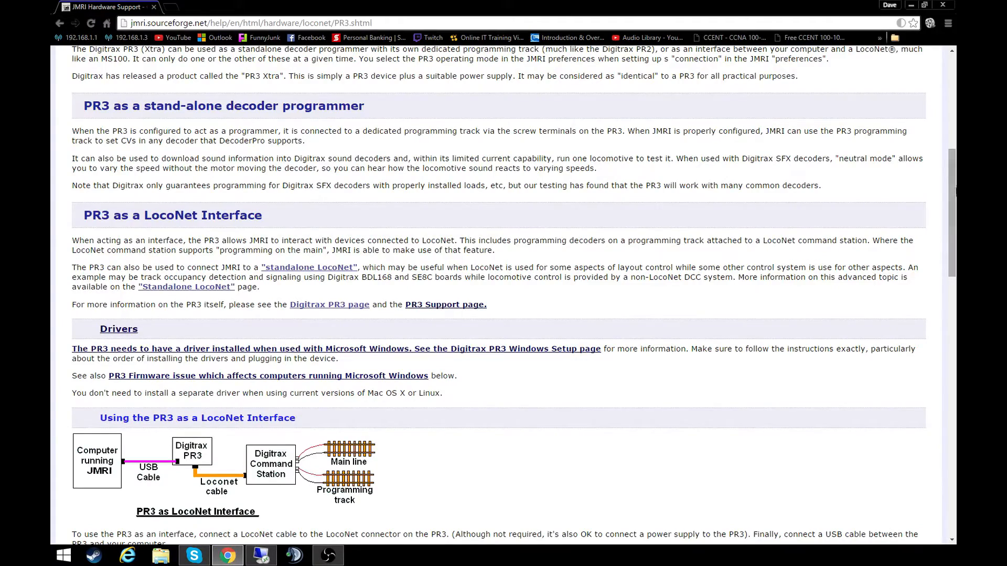
pyautogui.moveTo(951, 190); pyautogui.dragTo(949, 265)
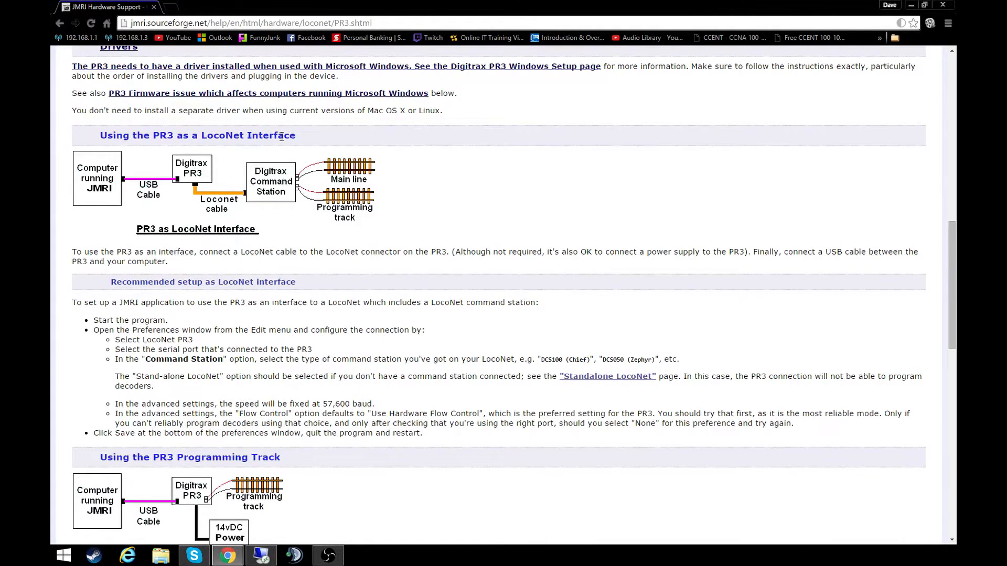
pyautogui.moveTo(415, 187); pyautogui.dragTo(188, 180)
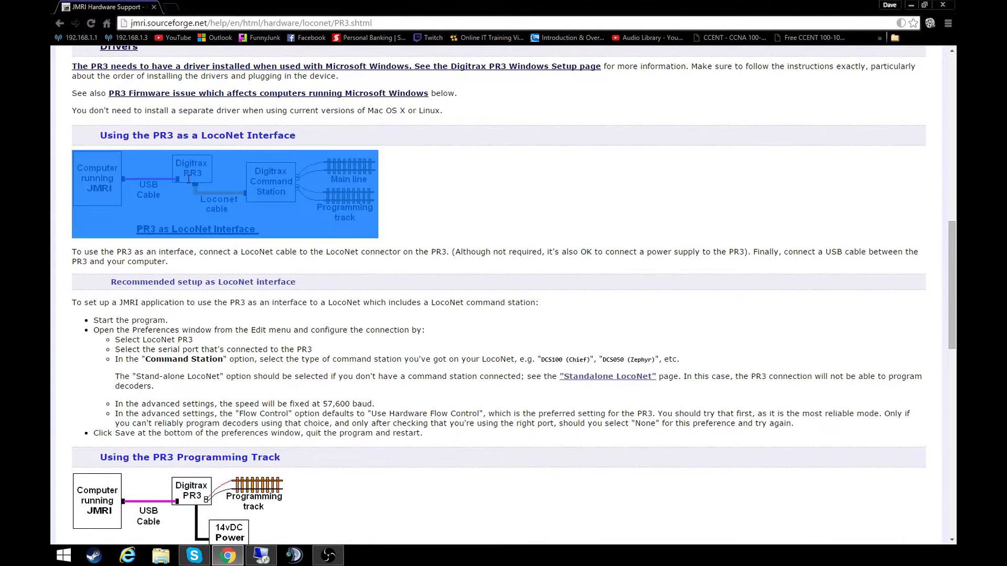
pyautogui.click(415, 202)
pyautogui.moveTo(951, 266)
pyautogui.mouseDown()
pyautogui.moveTo(954, 251)
pyautogui.moveTo(955, 283)
pyautogui.mouseUp()
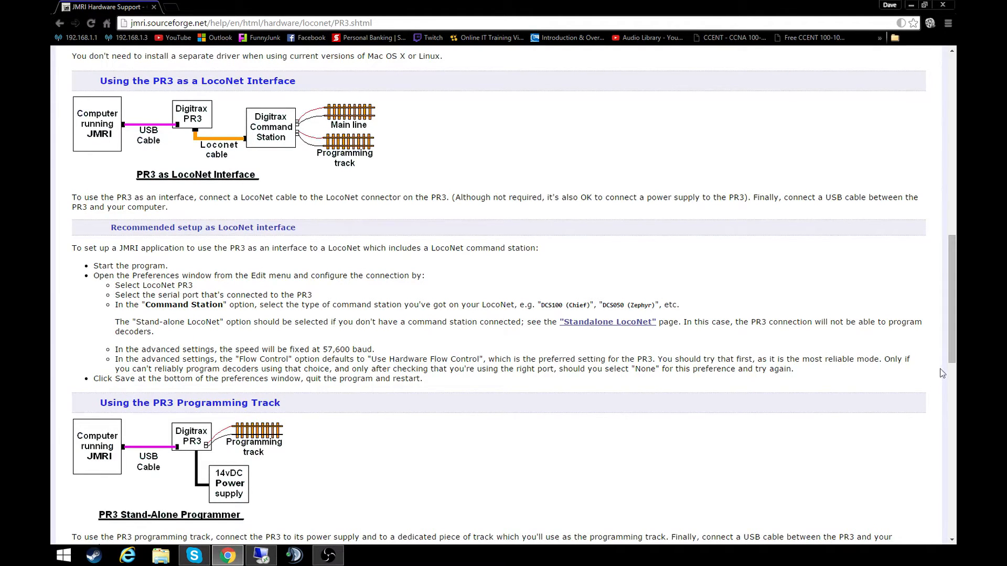
pyautogui.moveTo(951, 341); pyautogui.dragTo(950, 522)
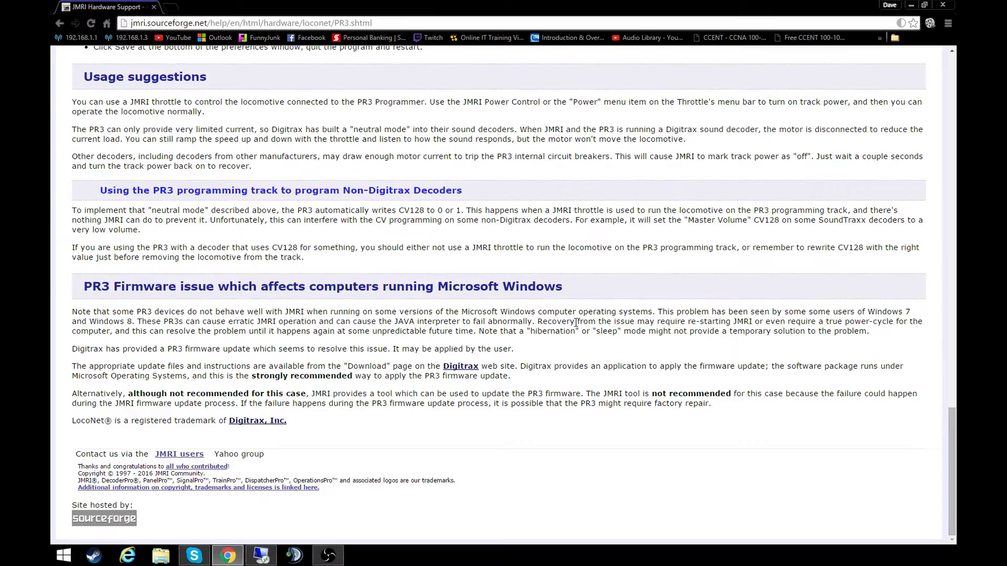
# - From the Drivers section, open the Digitrax PR3 Windows Setup page and the PR3 firmware issue link in separate tabs
pyautogui.moveTo(953, 453); pyautogui.dragTo(954, 224)
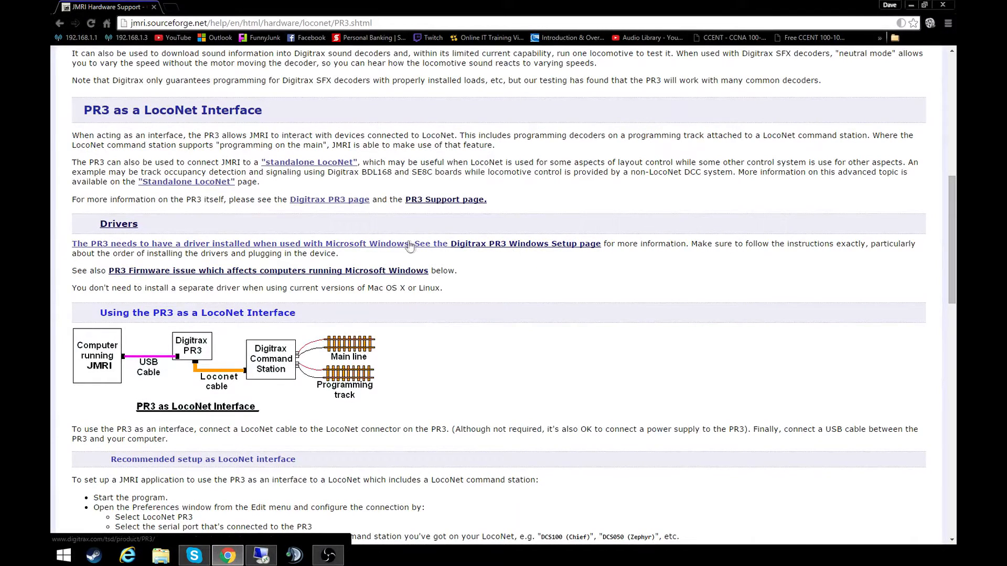
pyautogui.middleClick(388, 244)
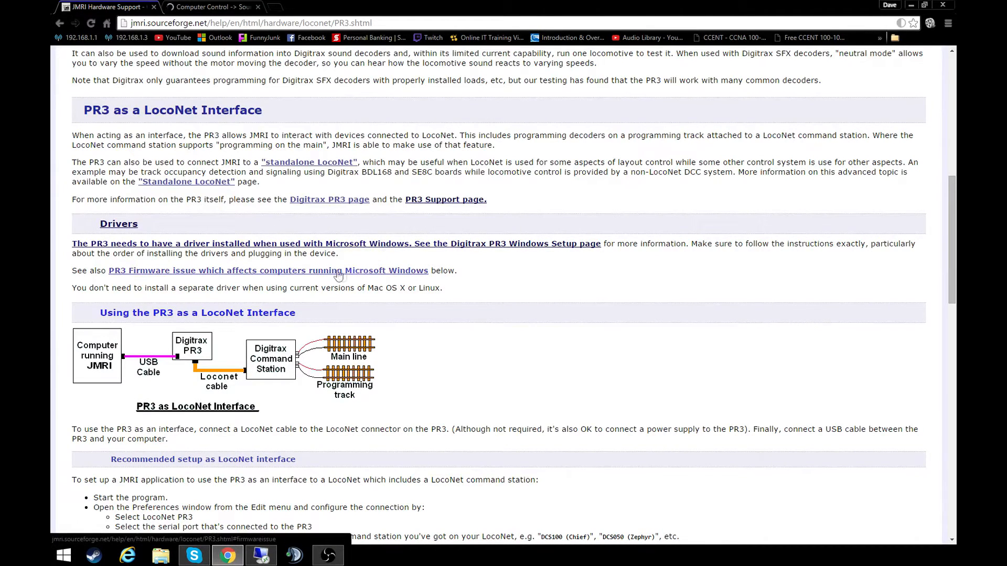
pyautogui.middleClick(291, 272)
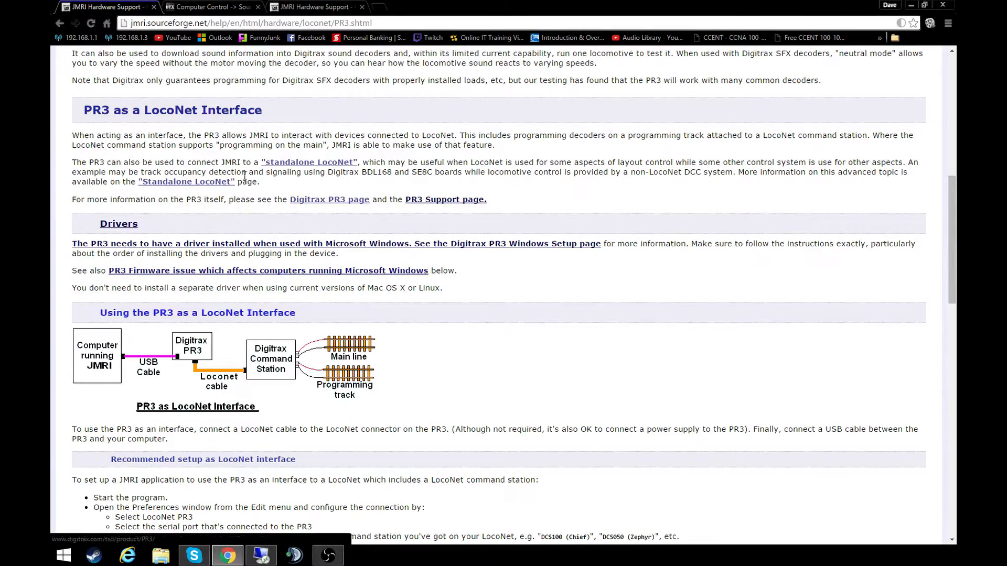
# - From the Digitrax PR3 support page, view the PR3 Windows XP, Vista, 7, 8, and 10 Drivers page in its own tab and close it
pyautogui.click(221, 8)
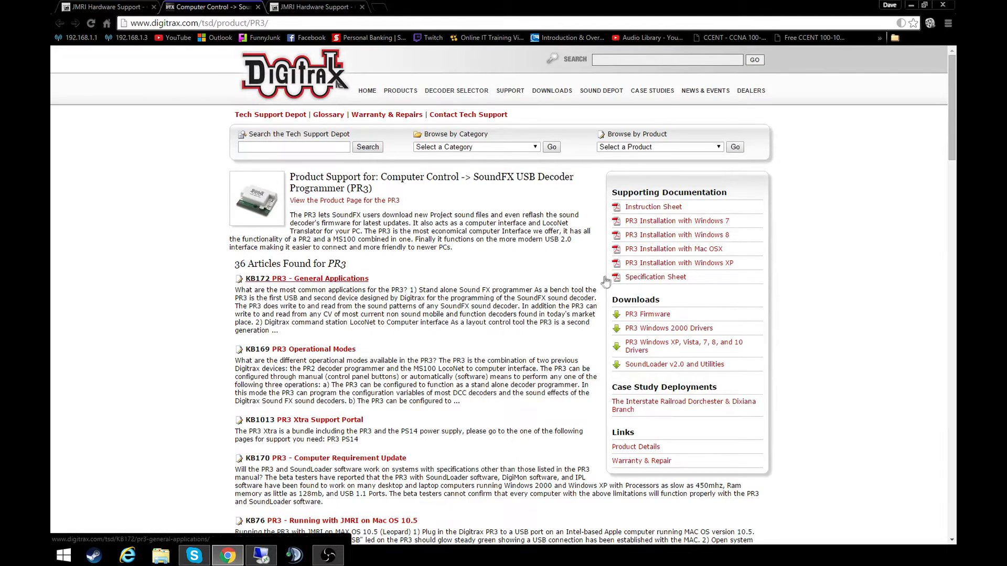
pyautogui.middleClick(635, 354)
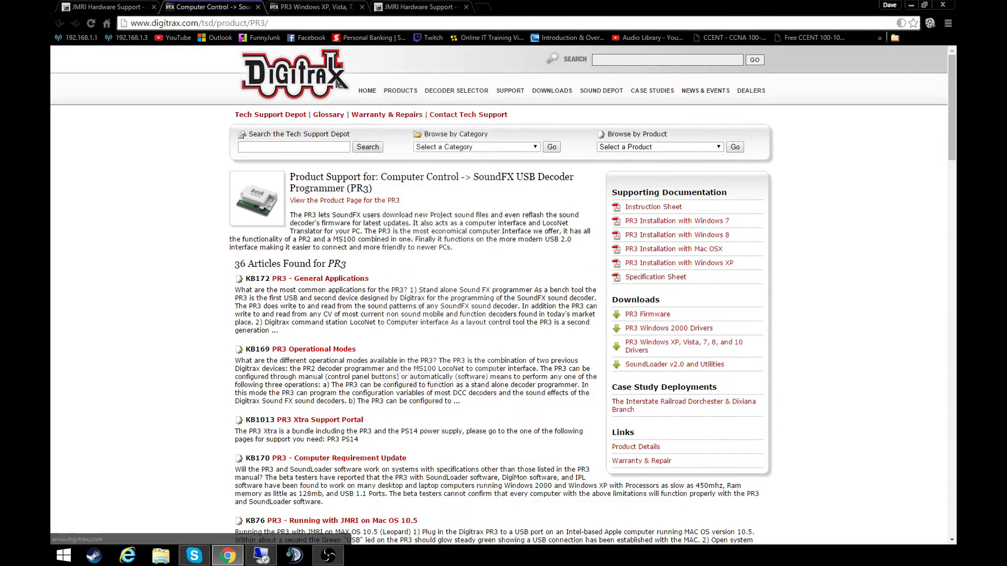
pyautogui.click(314, 7)
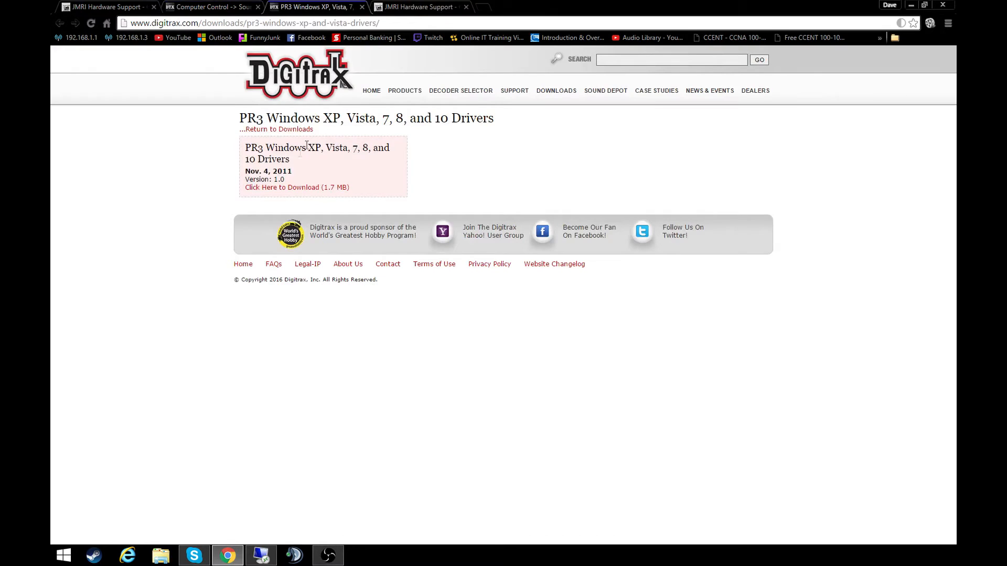
pyautogui.click(351, 8)
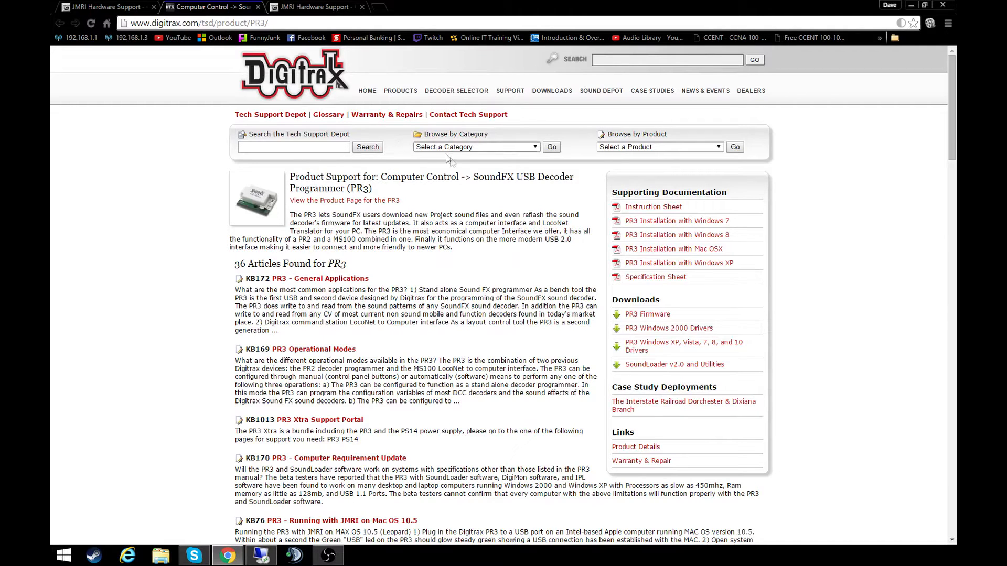
# - Open the PR3 Firmware downloads page and highlight the PR3 1.0 Firmware entry's title
pyautogui.click(647, 317)
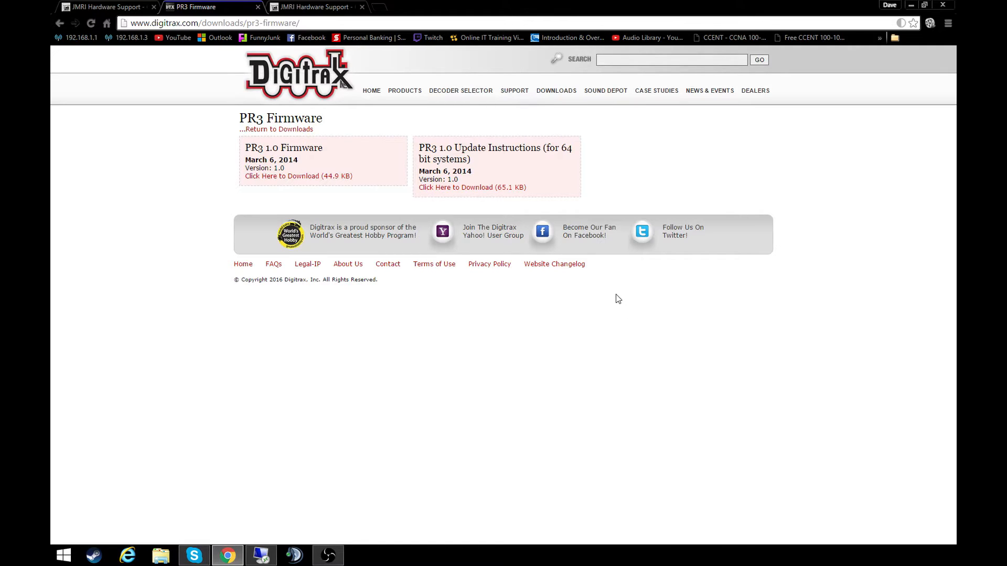
pyautogui.moveTo(258, 147); pyautogui.dragTo(310, 146)
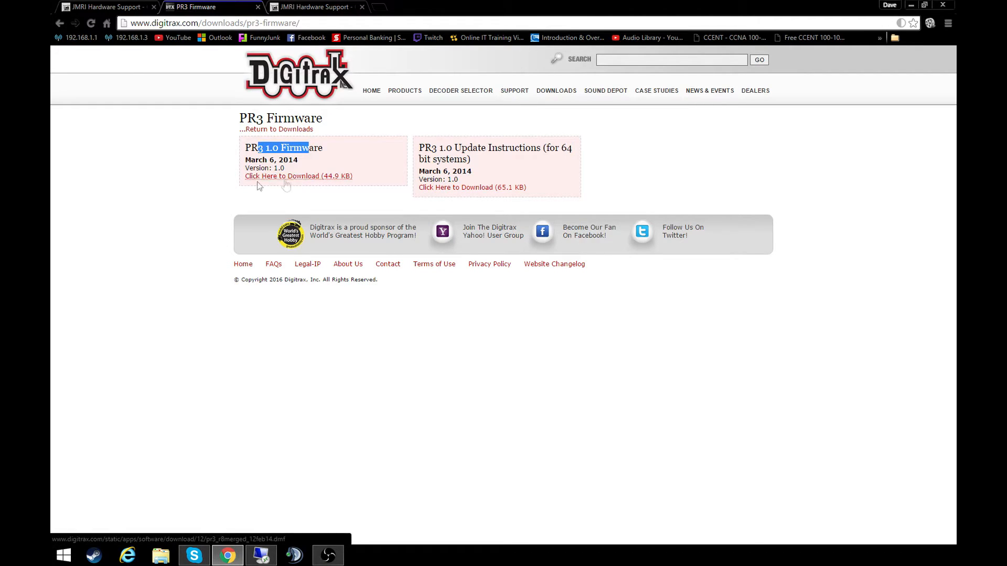
# - Open the PR3 1.0 Update Instructions (for 64 bit systems) document in its own tab and display it
pyautogui.click(232, 183)
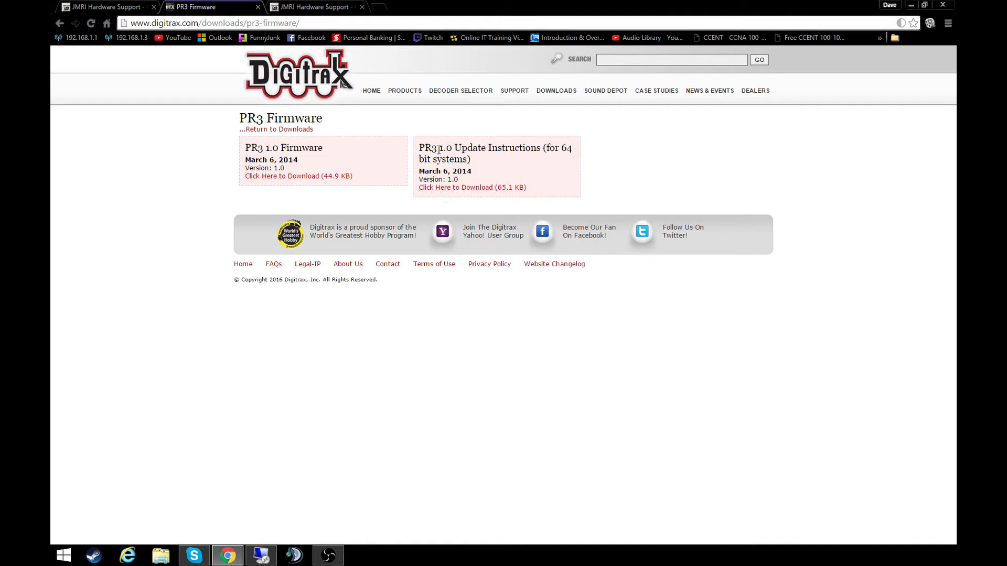
pyautogui.moveTo(432, 148); pyautogui.dragTo(514, 158)
pyautogui.click(514, 159)
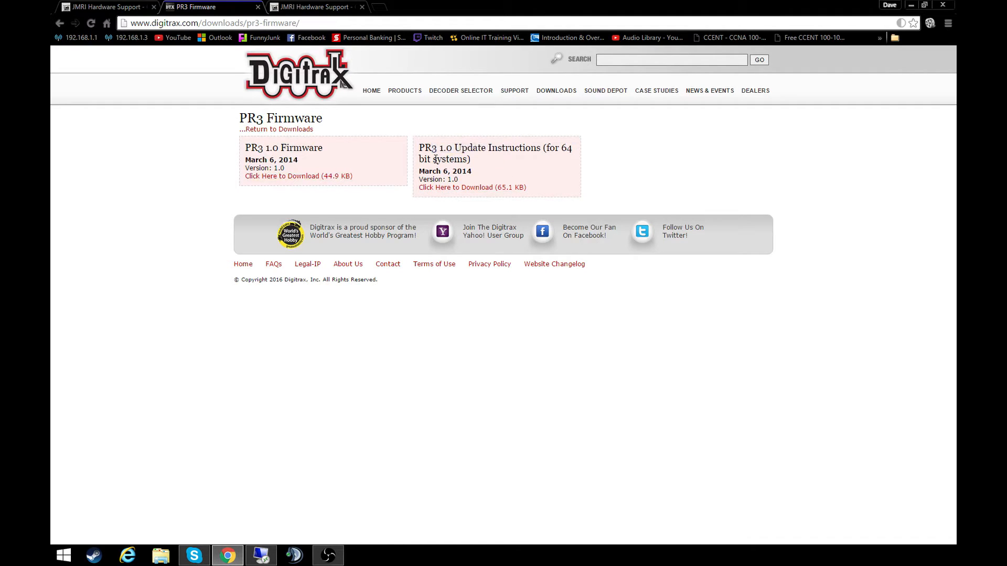
pyautogui.middleClick(458, 189)
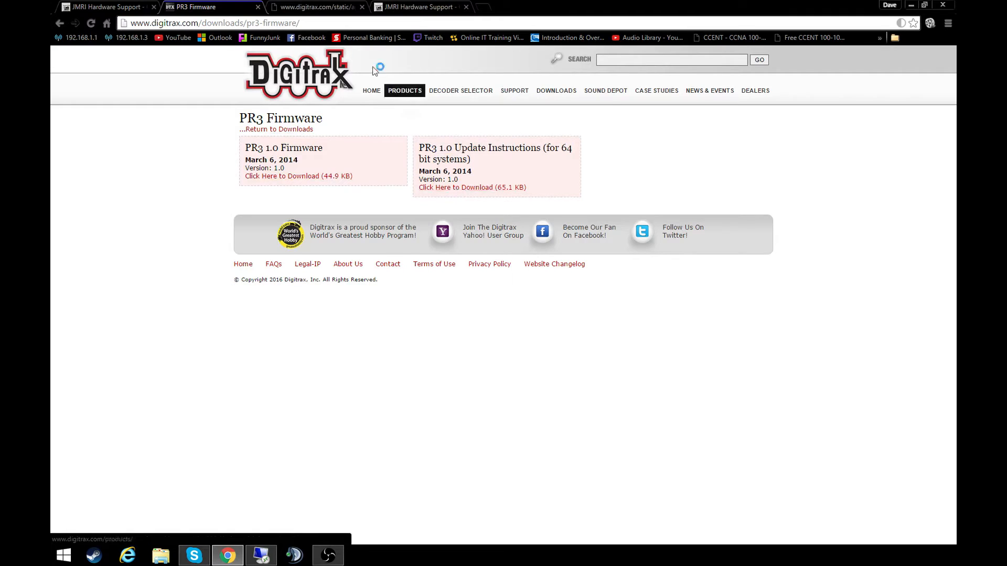
pyautogui.click(330, 7)
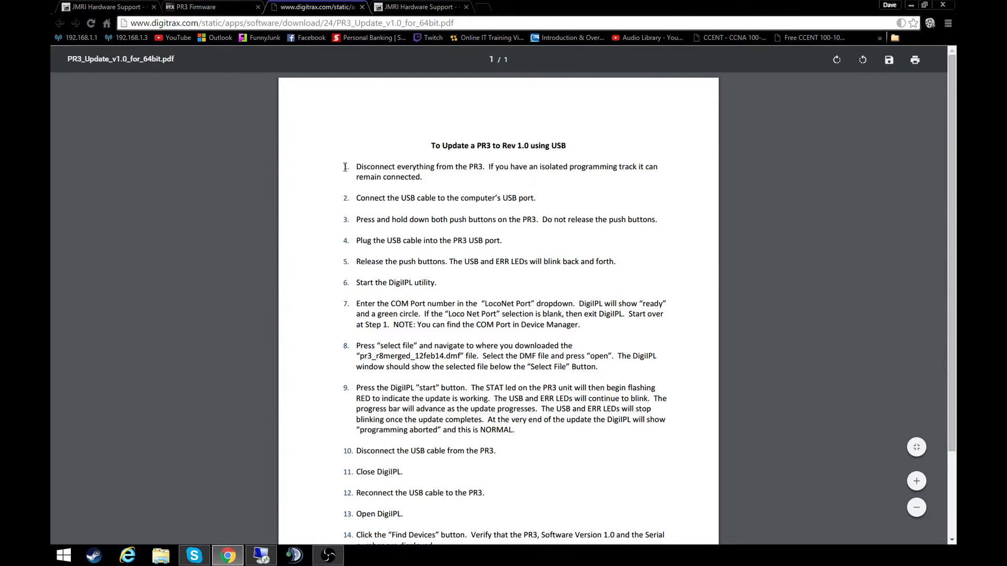
# - Review the PR3 Rev 1.0 update instructions, highlighting the start of step 1 and the DigiIPL mention in step 6
pyautogui.scroll(-1, 345, 167)
pyautogui.moveTo(355, 113); pyautogui.dragTo(443, 115)
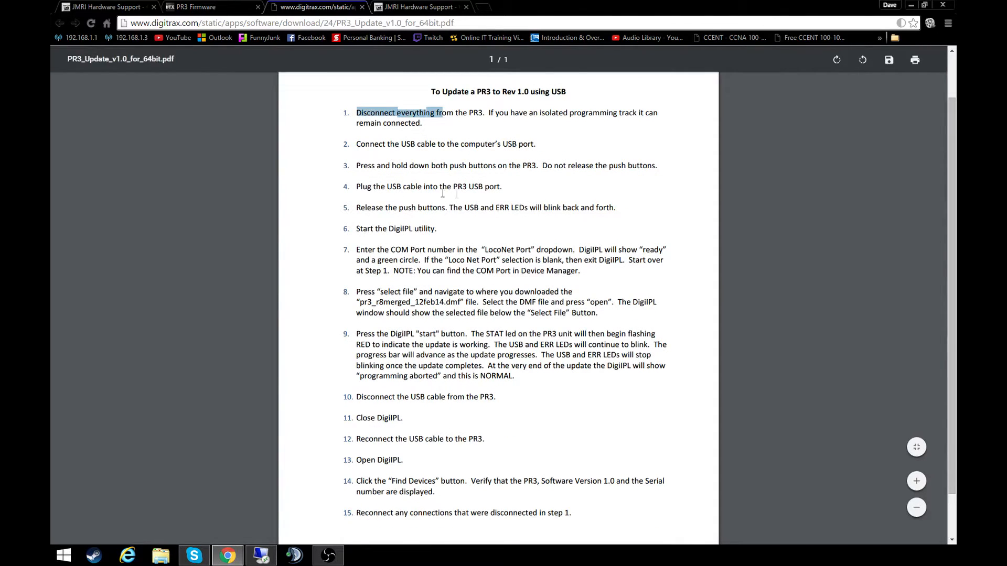
pyautogui.click(386, 156)
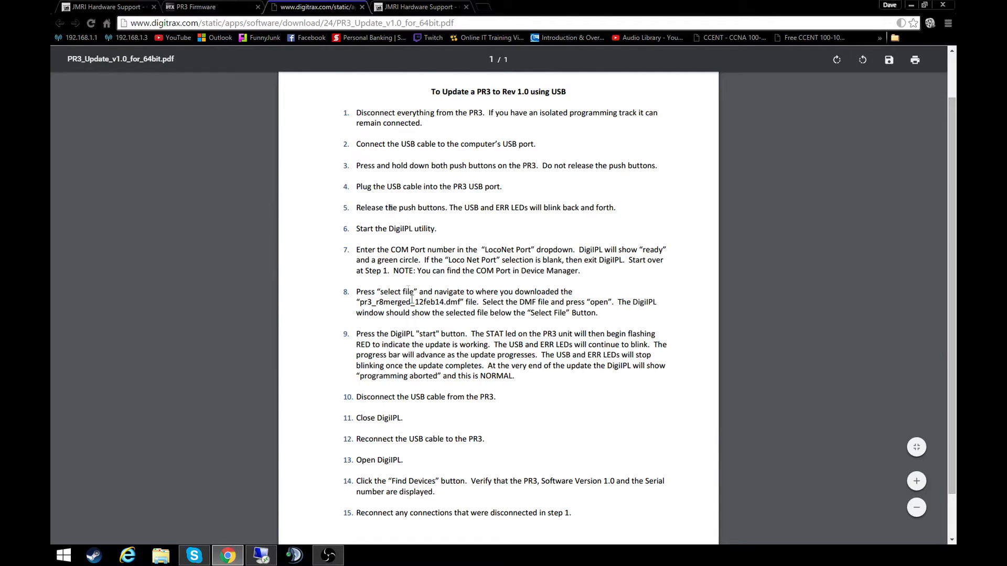
pyautogui.moveTo(388, 229); pyautogui.dragTo(405, 231)
pyautogui.click(416, 270)
# - From the PR3 Firmware page, download the PR3 1.0 Firmware file and try to open it
pyautogui.click(236, 10)
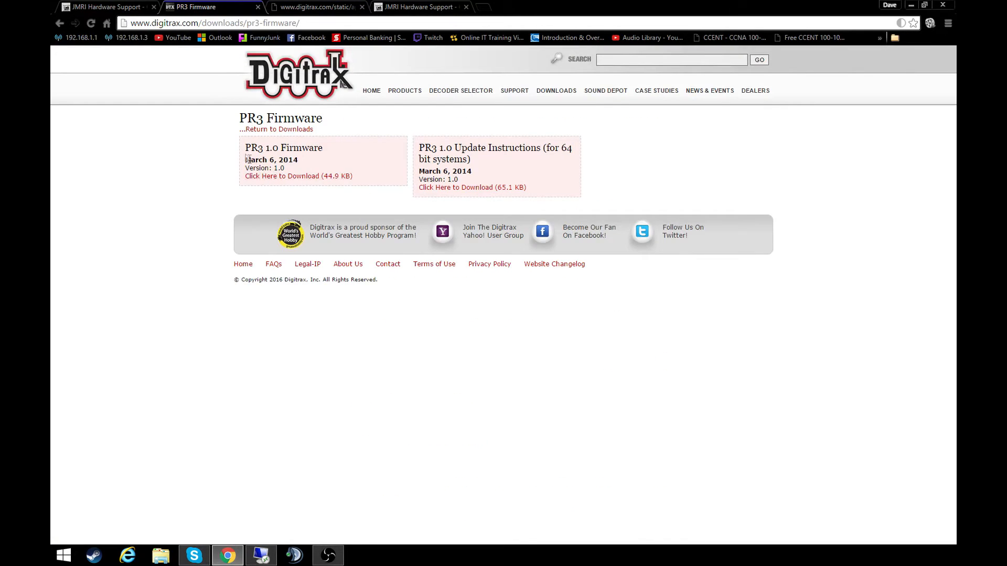
pyautogui.click(278, 179)
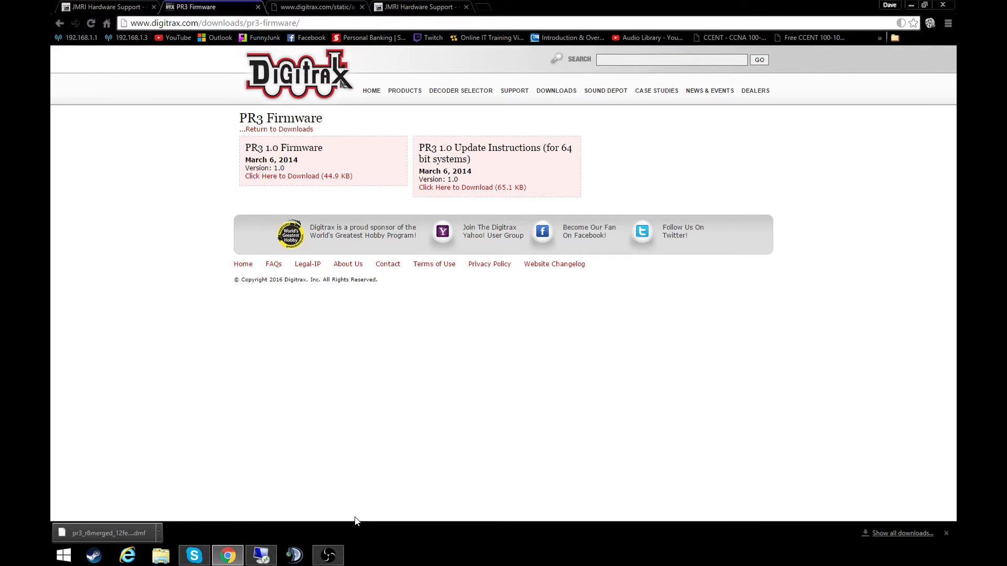
pyautogui.click(105, 533)
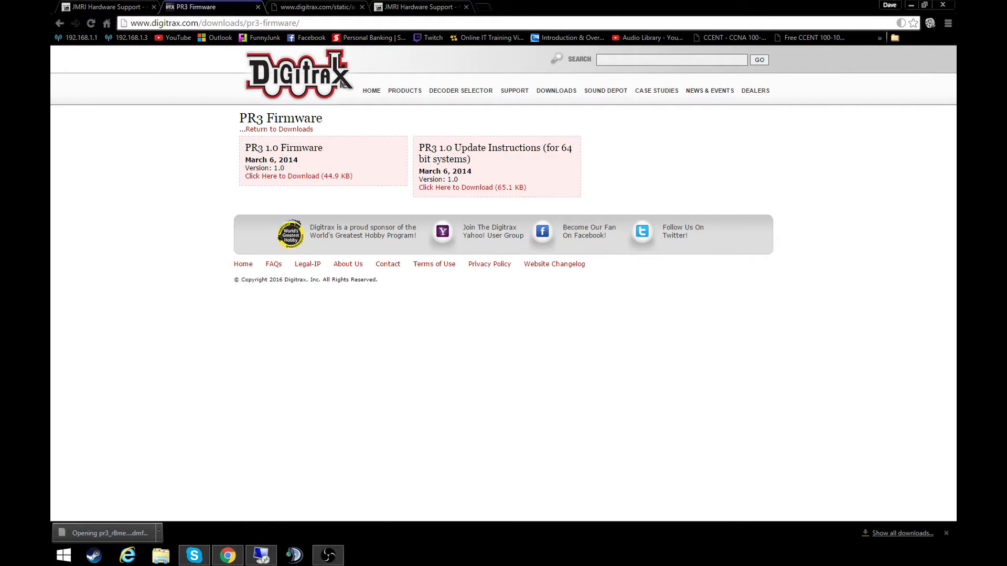
pyautogui.click(262, 555)
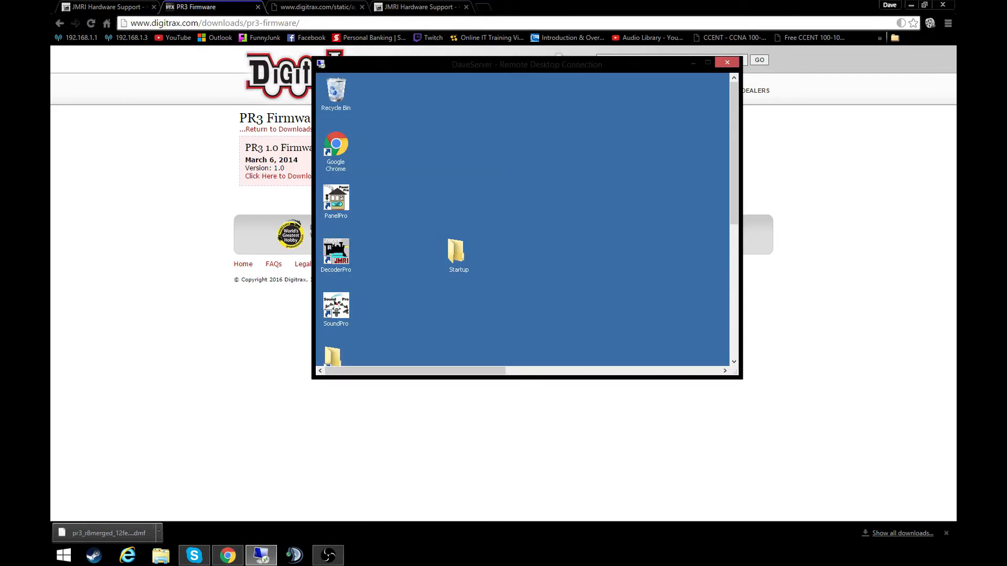
pyautogui.click(162, 373)
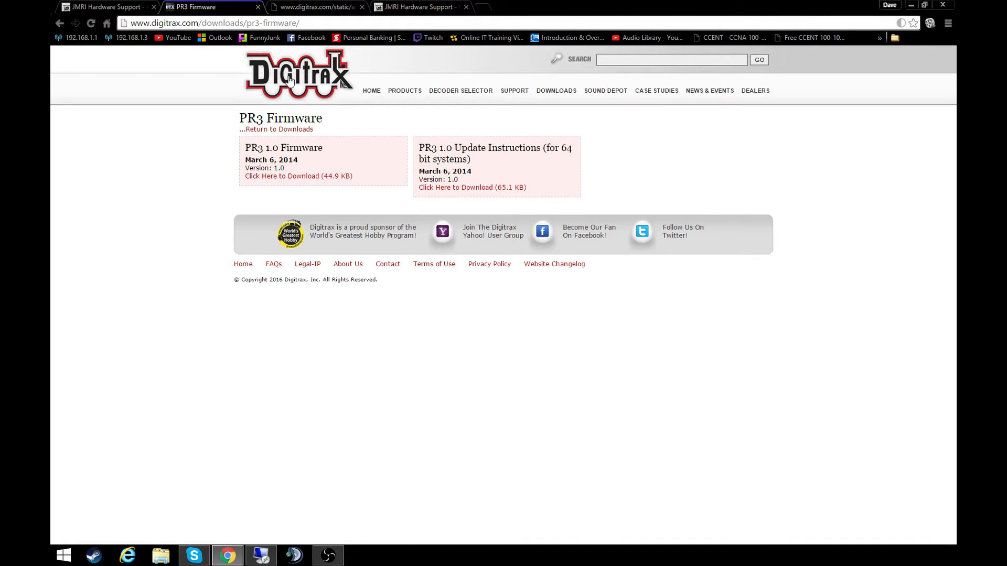
# - Open Digitrax's Firmware Downloads and Updates page and highlight part of the DT402 Firmware heading
pyautogui.moveTo(557, 93)
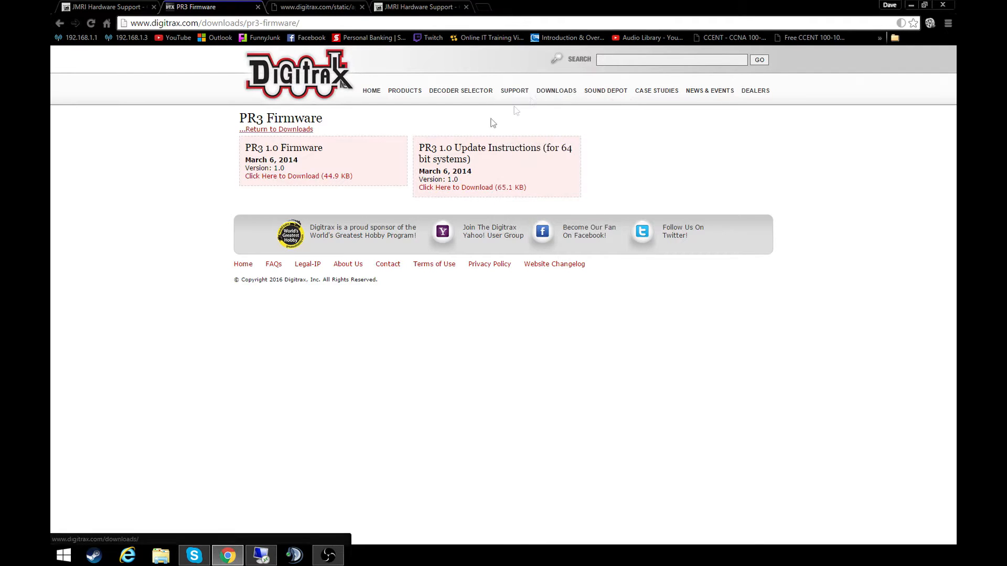
pyautogui.click(558, 109)
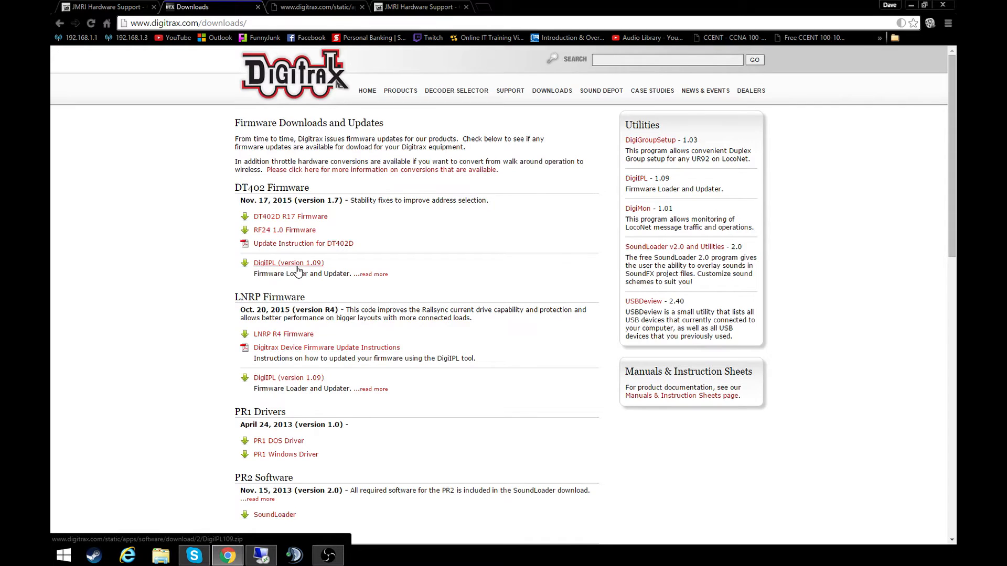
pyautogui.moveTo(235, 187); pyautogui.dragTo(264, 186)
pyautogui.click(288, 186)
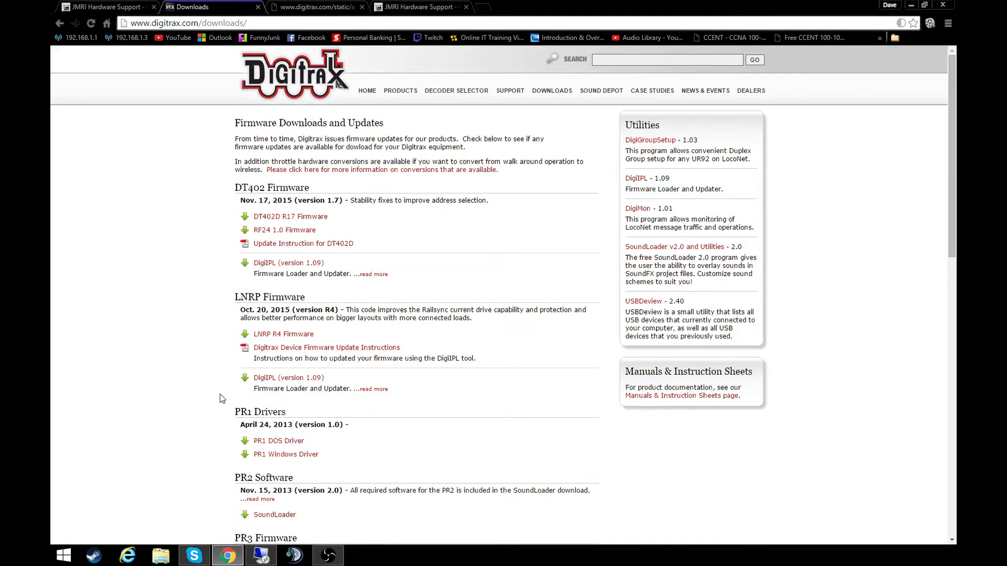
# - Look through the downloads page for the PR3 firmware, installation instructions, Windows drivers and DigiIPL (version 1.09) entries
pyautogui.scroll(-3, 219, 394)
pyautogui.scroll(-6, 218, 397)
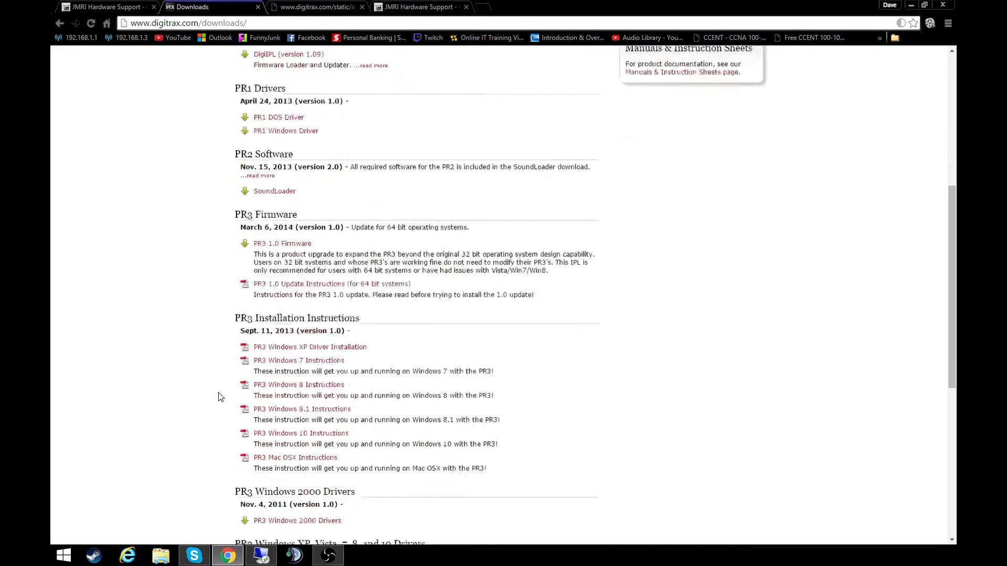
pyautogui.scroll(3, 211, 393)
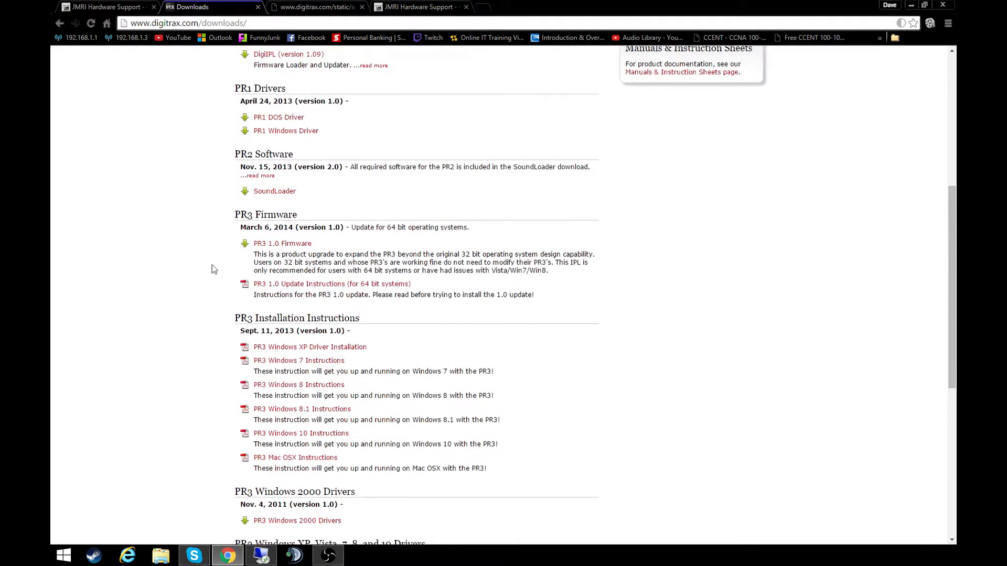
pyautogui.moveTo(227, 213); pyautogui.dragTo(307, 243)
pyautogui.click(467, 266)
pyautogui.scroll(-3, 375, 265)
pyautogui.scroll(-2, 230, 325)
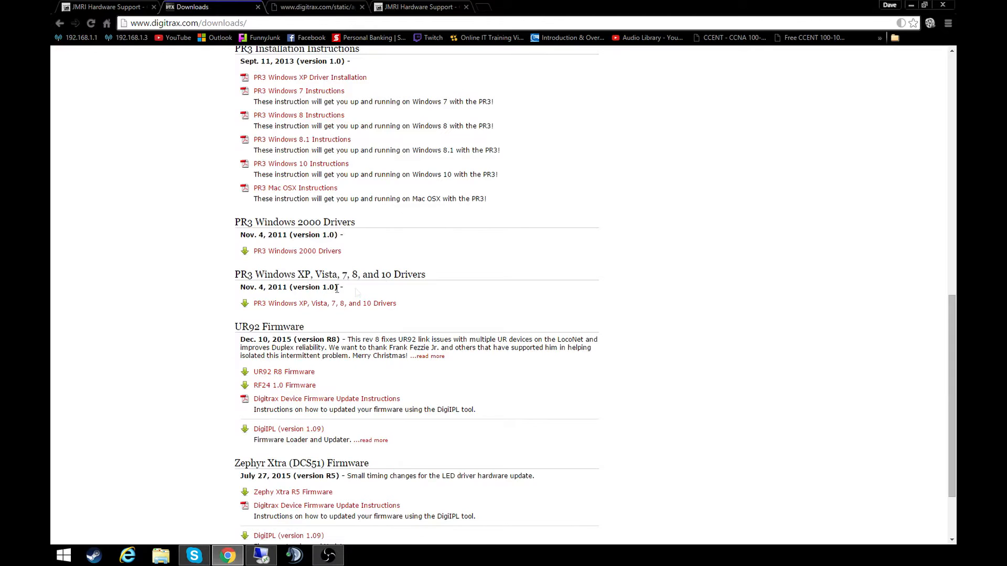
pyautogui.scroll(-1, 243, 427)
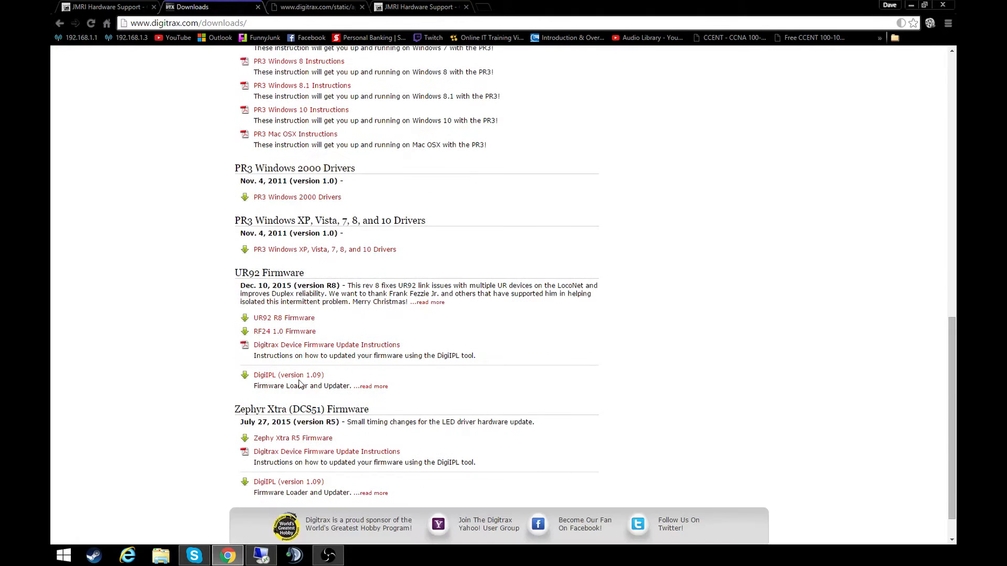
pyautogui.scroll(-1, 210, 478)
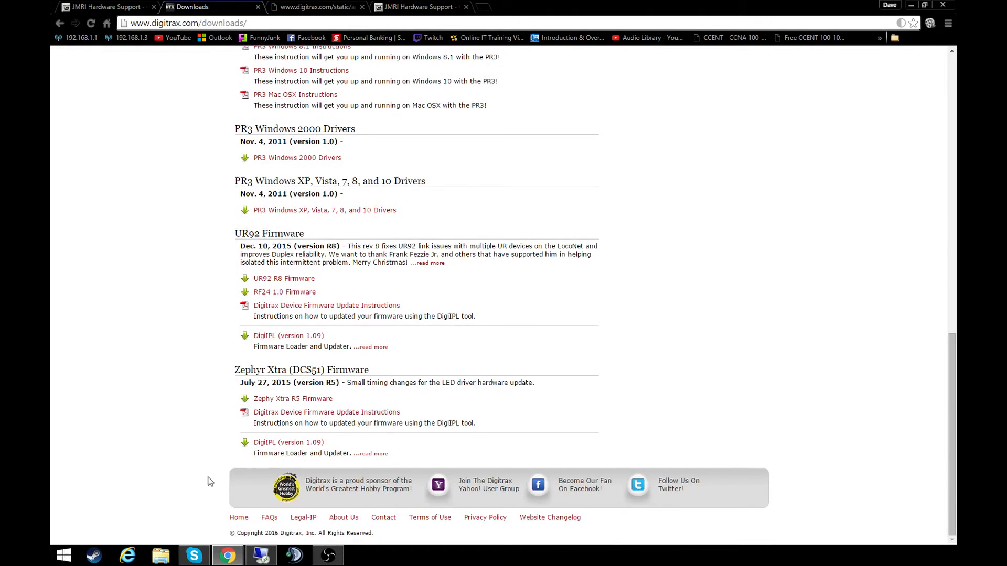
pyautogui.scroll(1, 204, 475)
pyautogui.scroll(12, 205, 477)
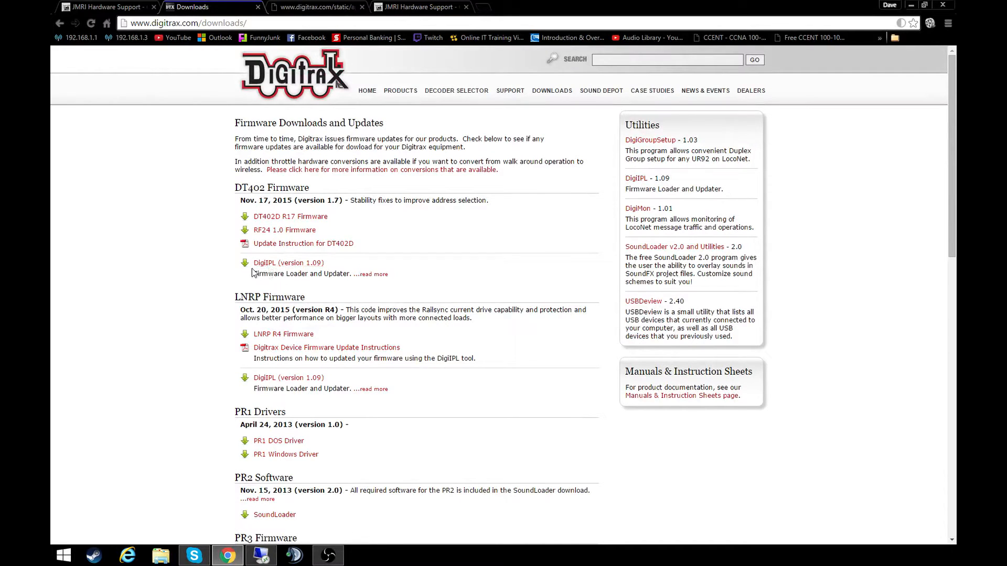
# - Return to the PR3 update instructions, highlight "Start the DigiIPL utility." and read the remaining update steps
pyautogui.click(415, 6)
pyautogui.click(335, 3)
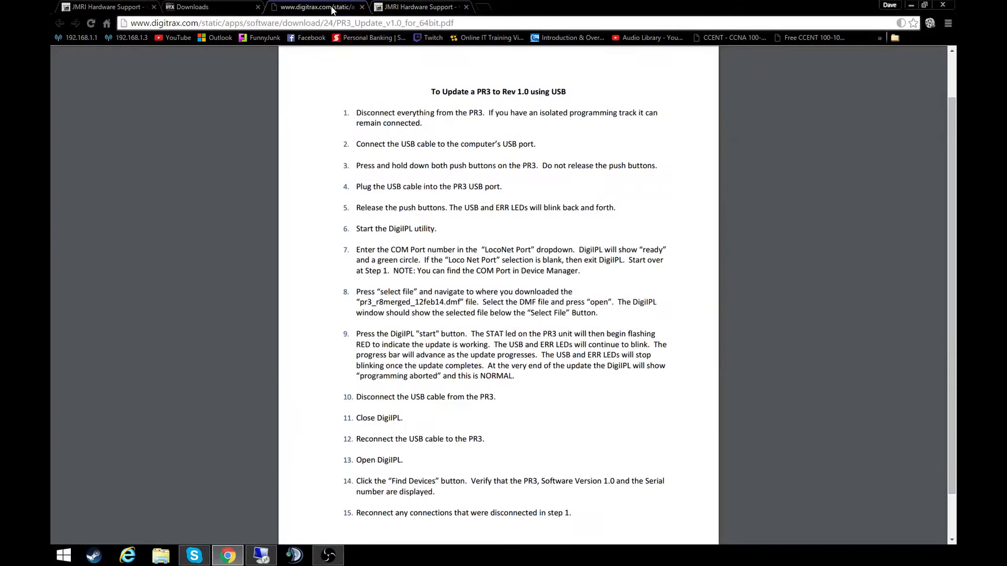
pyautogui.moveTo(360, 229); pyautogui.dragTo(448, 227)
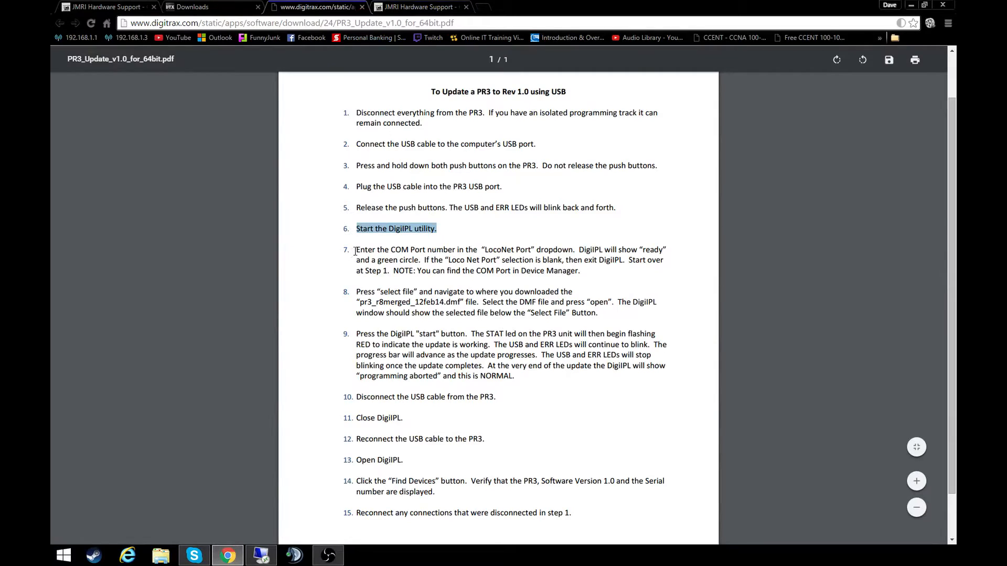
pyautogui.scroll(-1, 350, 262)
pyautogui.scroll(-1, 350, 266)
pyautogui.click(309, 253)
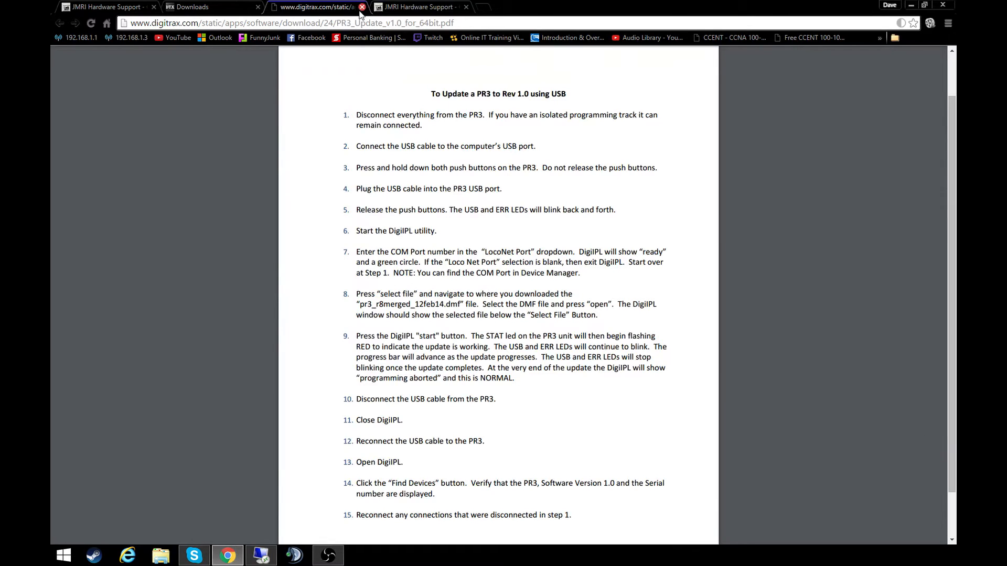
# - Close the PR3 update instructions, PR3 firmware issue and Digitrax Downloads tabs, leaving the JMRI PR3 hardware page
pyautogui.click(362, 6)
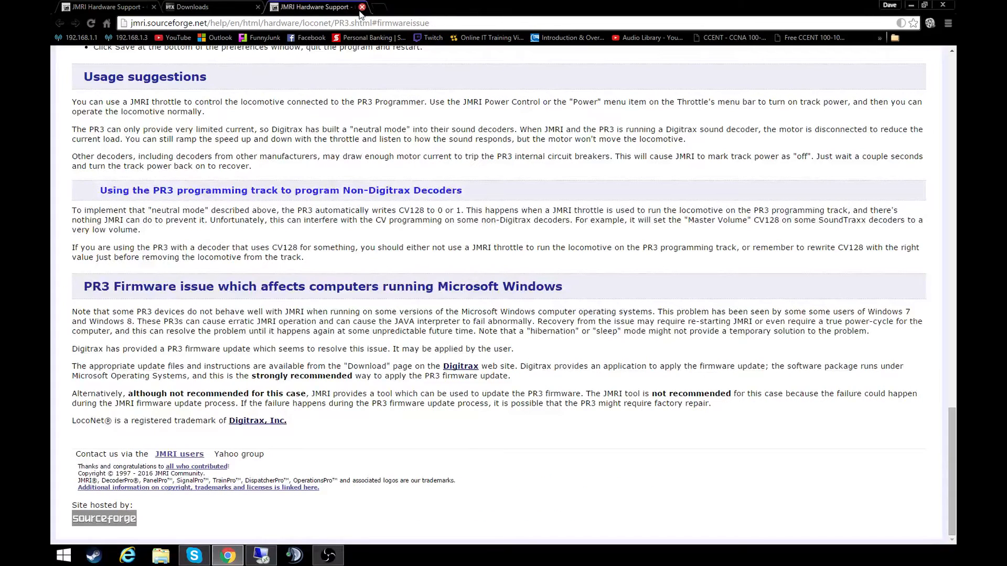
pyautogui.click(362, 7)
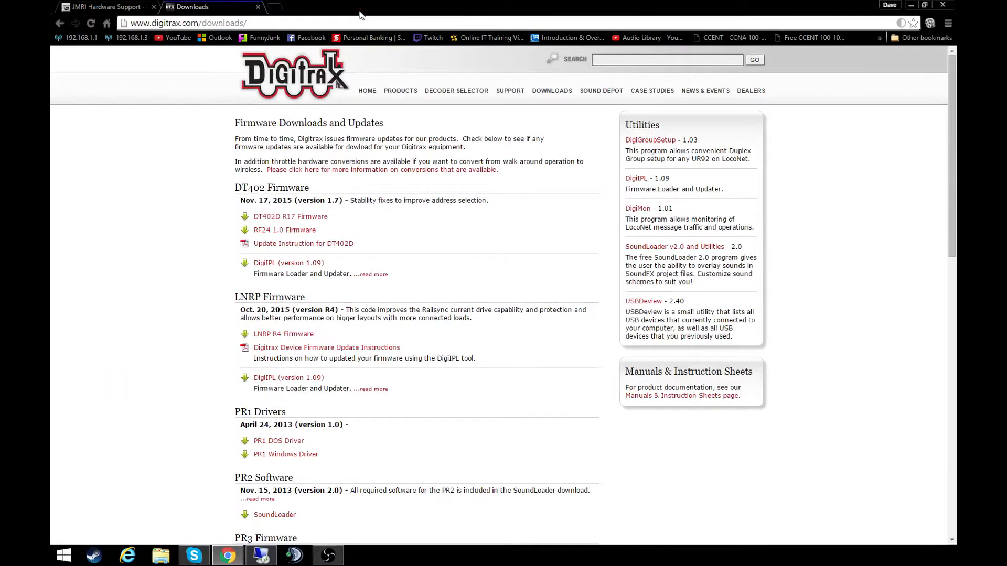
pyautogui.click(259, 8)
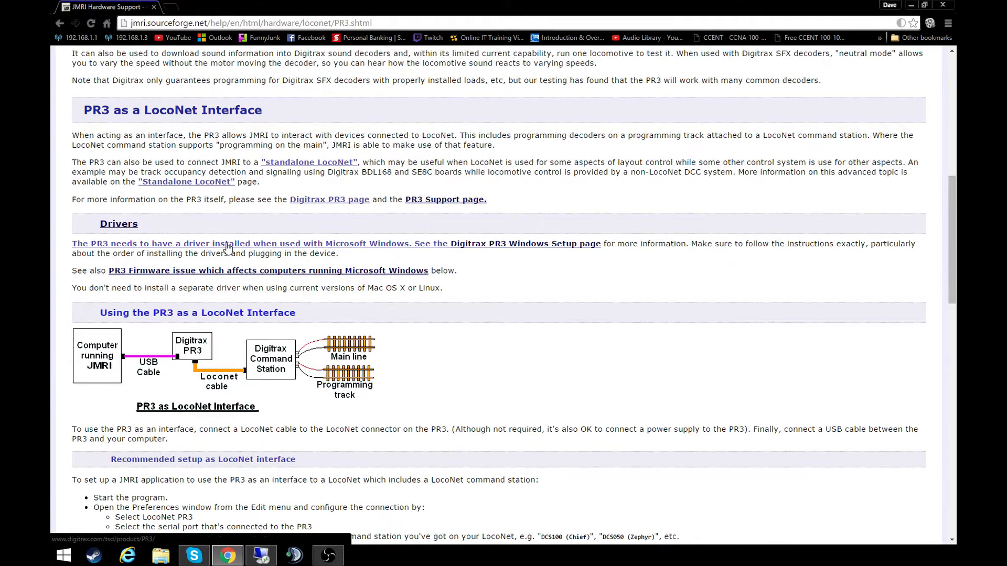
# - Open the Digitrax PR3 Windows Setup page, view its Windows XP, Vista, 7, 8, and 10 Drivers download page, and go back
pyautogui.click(227, 248)
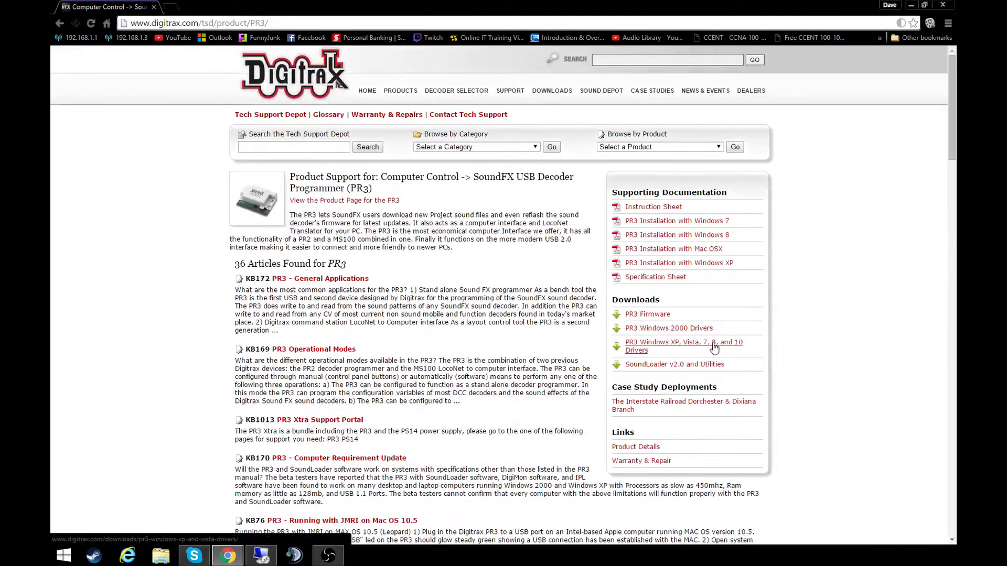
pyautogui.click(714, 348)
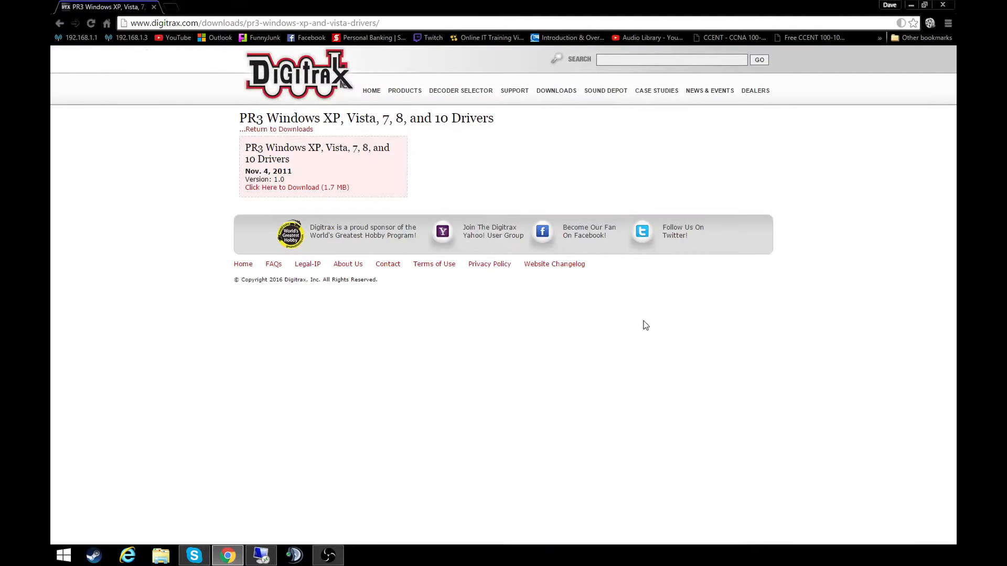
pyautogui.hotkey('alt', 'Left')
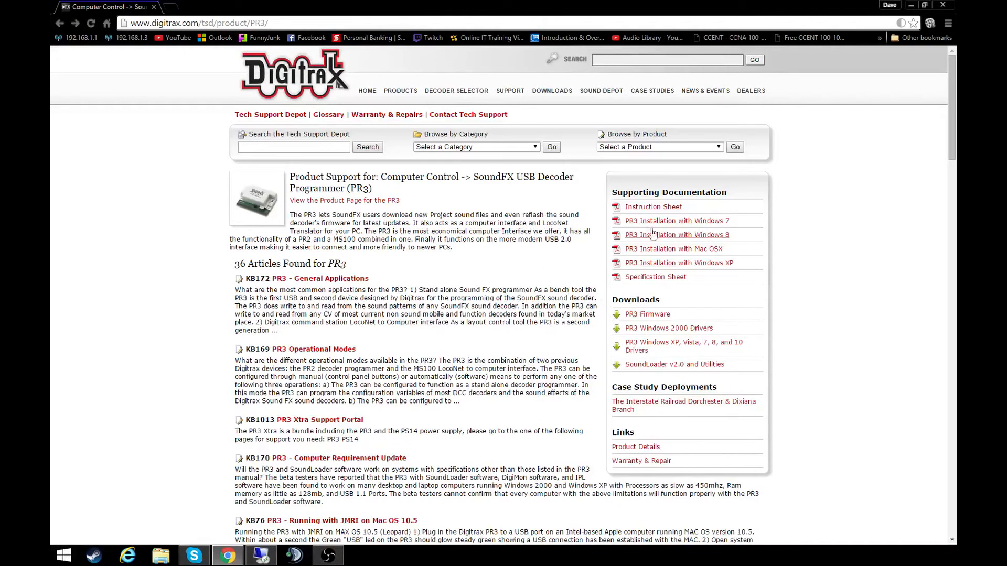
# - Read through the PR3 Installation with Windows 7 guide's driver steps and close the Digitrax PR3 support page
pyautogui.click(678, 222)
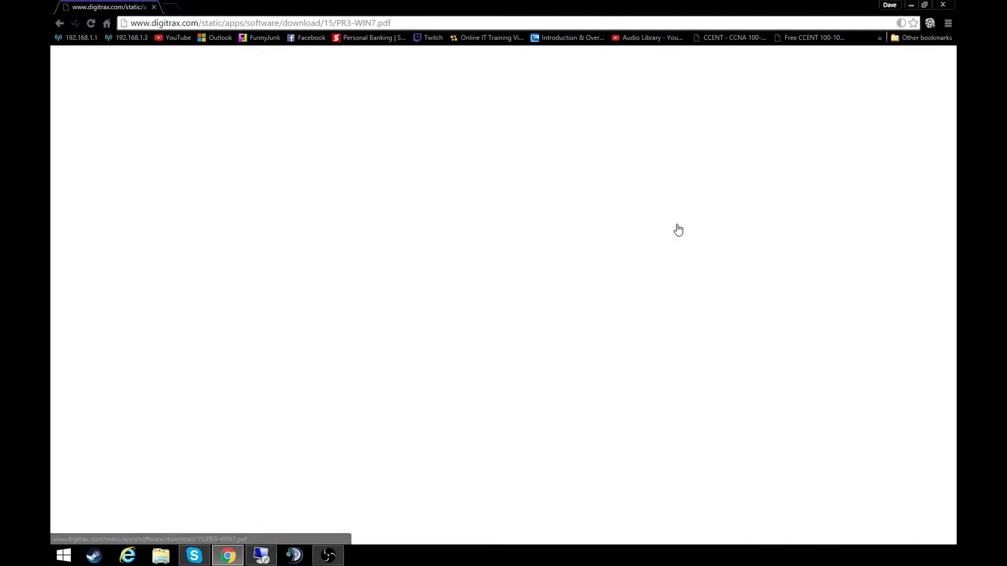
pyautogui.scroll(-2, 517, 236)
pyautogui.scroll(-10, 516, 260)
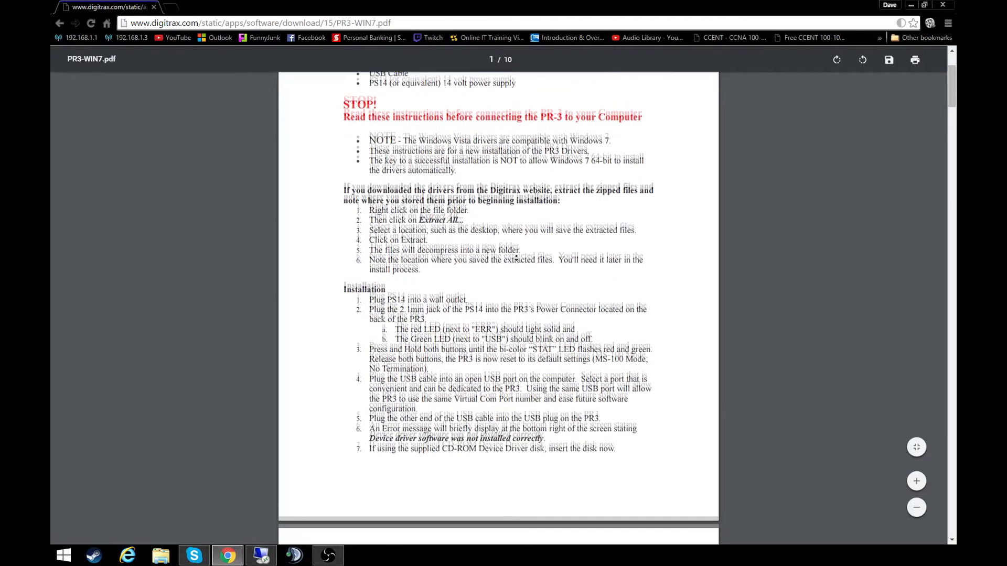
pyautogui.scroll(-2, 522, 271)
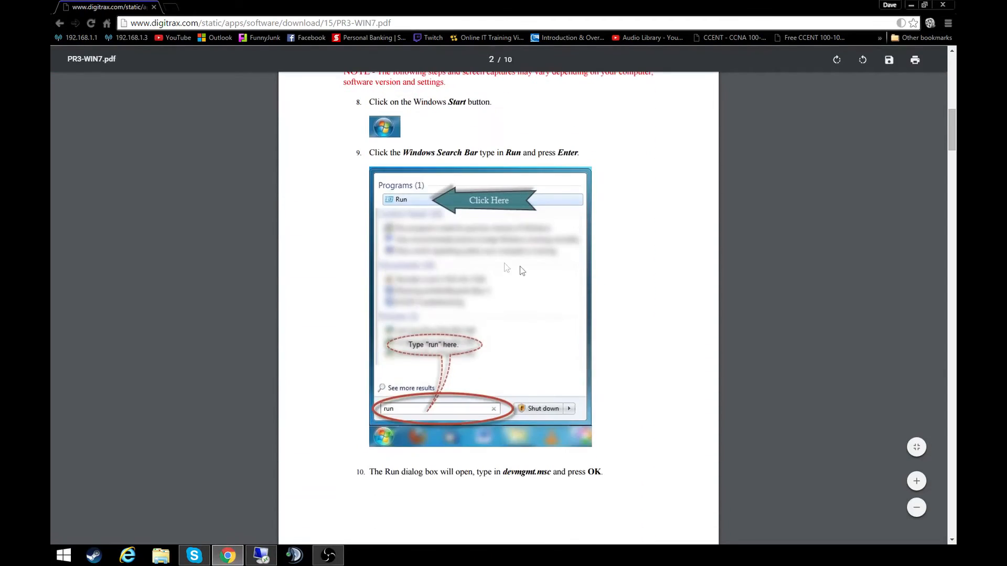
pyautogui.scroll(-7, 522, 271)
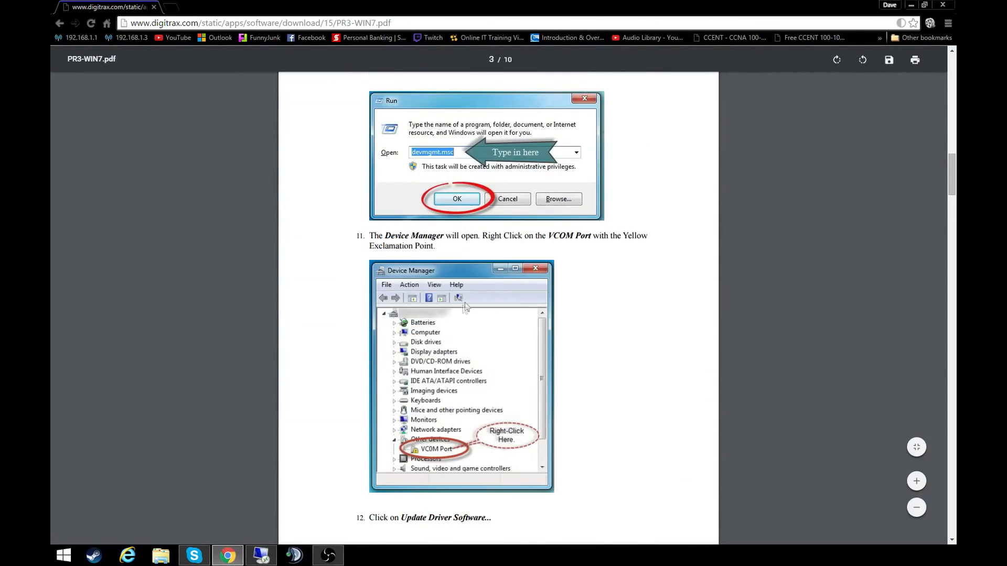
pyautogui.scroll(-7, 465, 304)
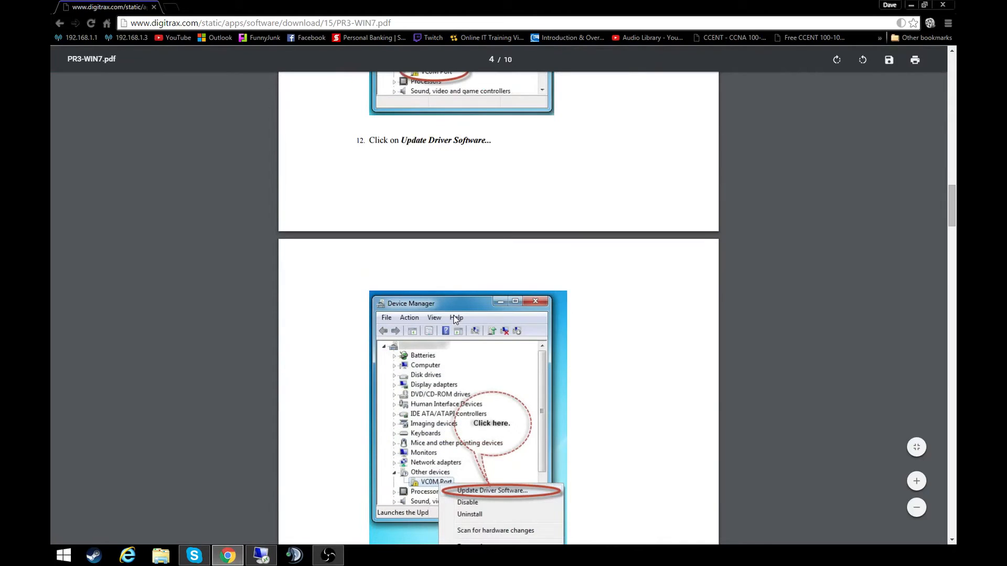
pyautogui.hotkey('alt', 'Left')
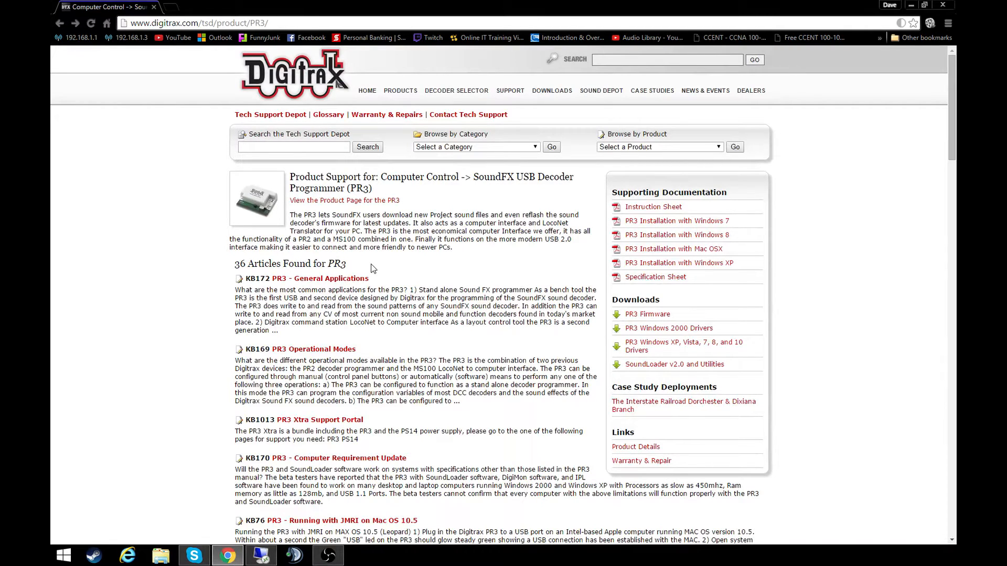
pyautogui.click(153, 8)
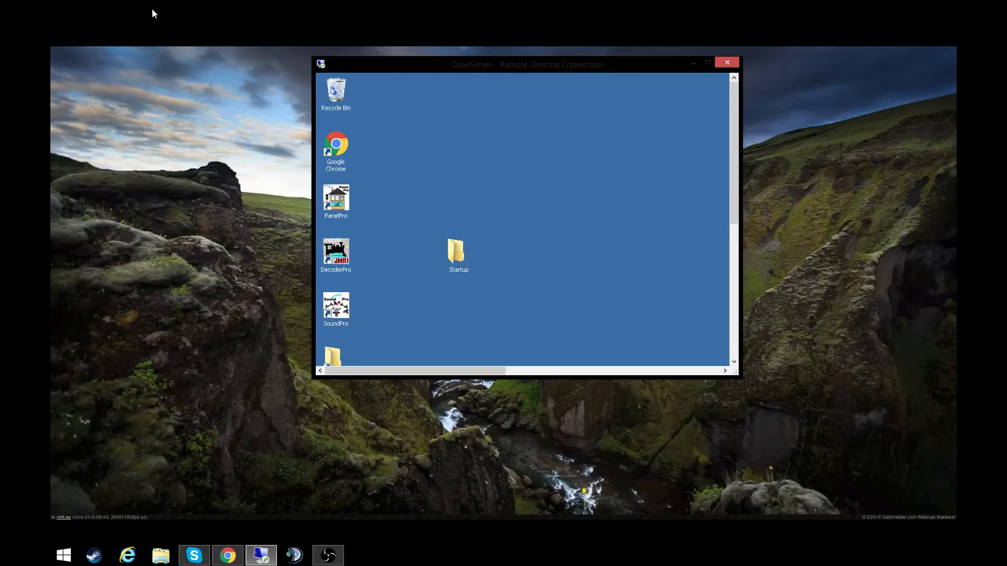
# - Expand the remote desktop session to full screen and start DecoderPro on the server
pyautogui.click(707, 62)
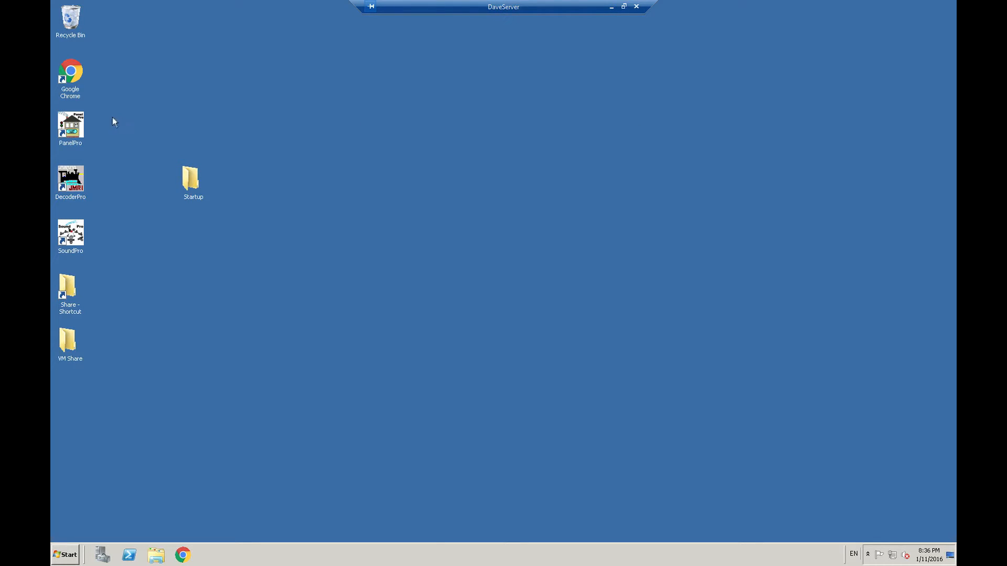
pyautogui.moveTo(106, 117); pyautogui.dragTo(142, 263)
pyautogui.click(143, 262)
pyautogui.doubleClick(79, 181)
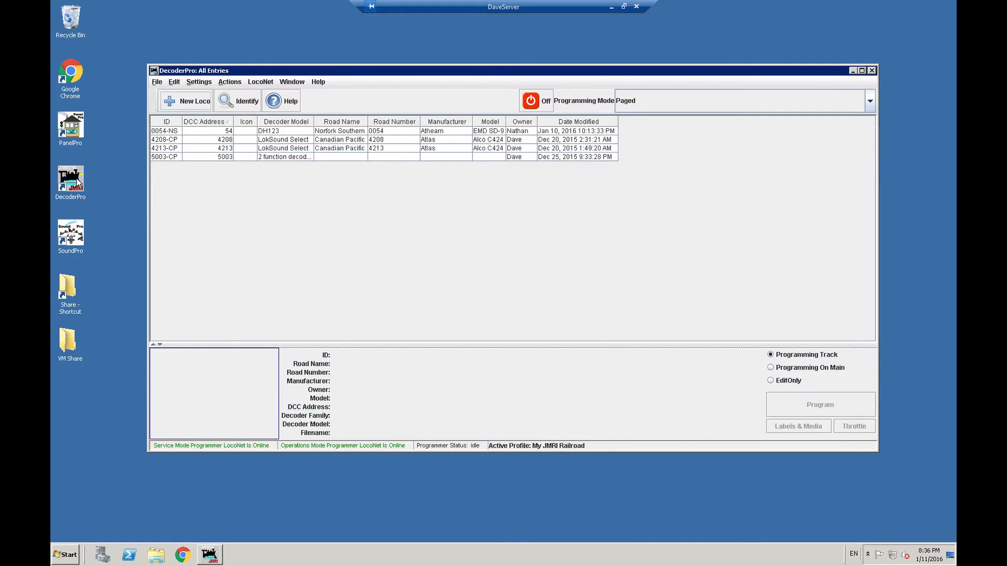
# - Open DecoderPro's Preferences at the connection settings and move the window clear of the screen's upper edge
pyautogui.click(174, 82)
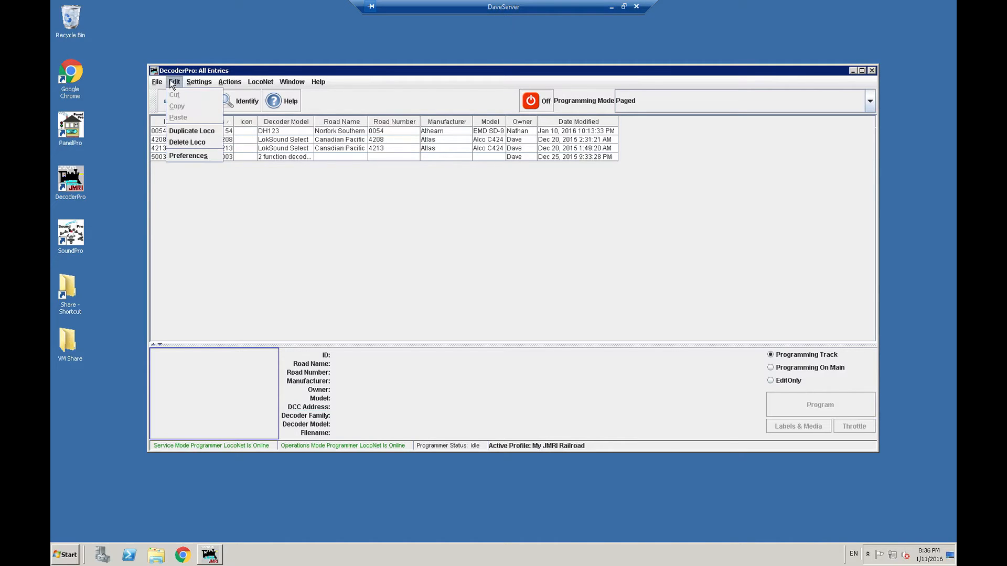
pyautogui.click(193, 156)
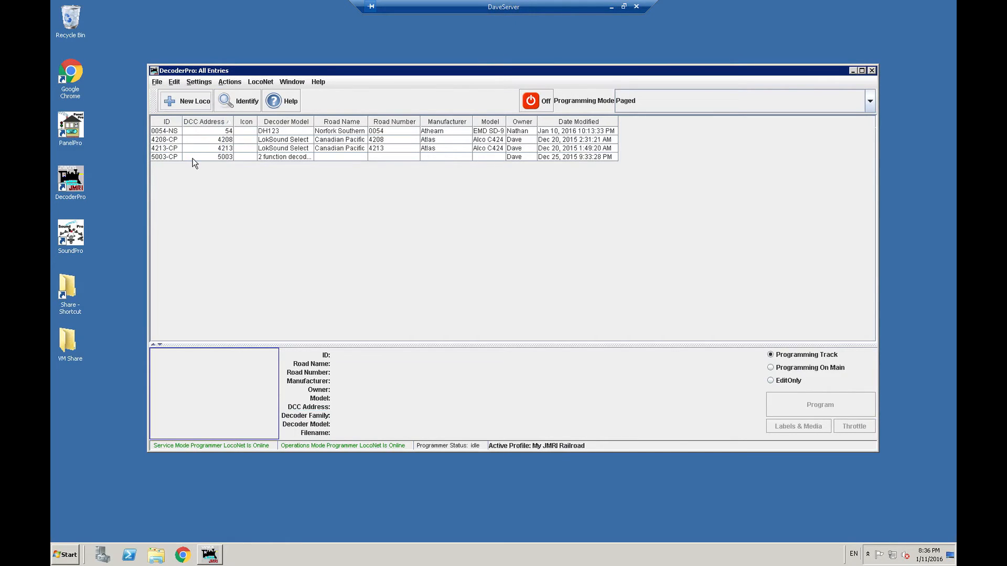
pyautogui.moveTo(259, 7); pyautogui.dragTo(323, 54)
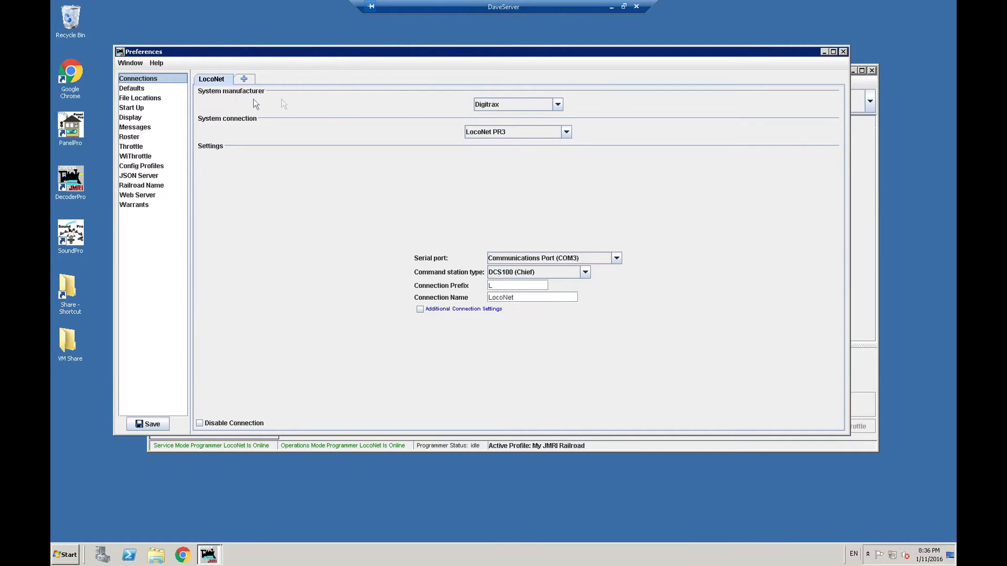
# - Set the connection's system manufacturer to Digitrax and its system connection to LocoNet PR3
pyautogui.click(533, 108)
pyautogui.scroll(2, 533, 140)
pyautogui.scroll(-1, 503, 141)
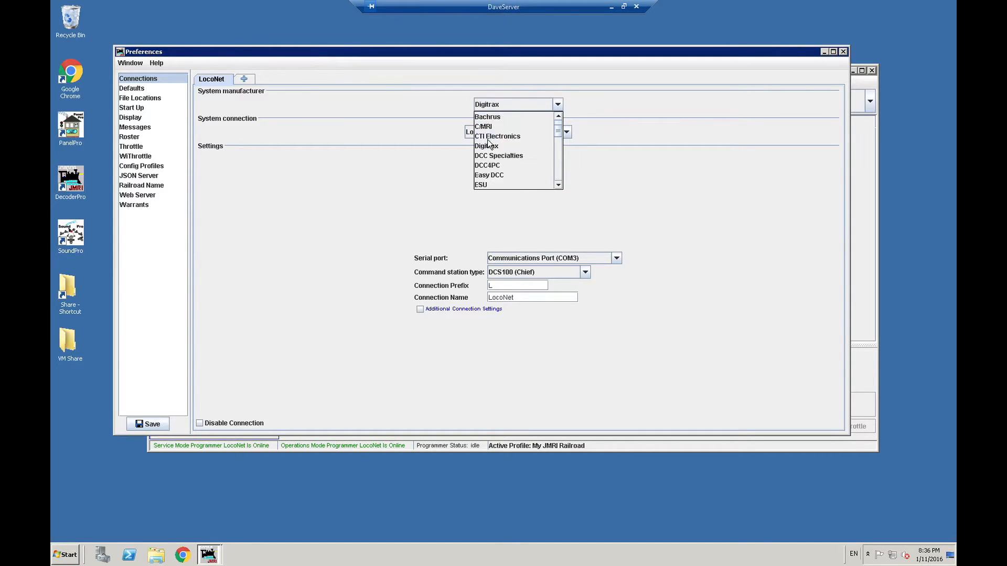
pyautogui.click(501, 147)
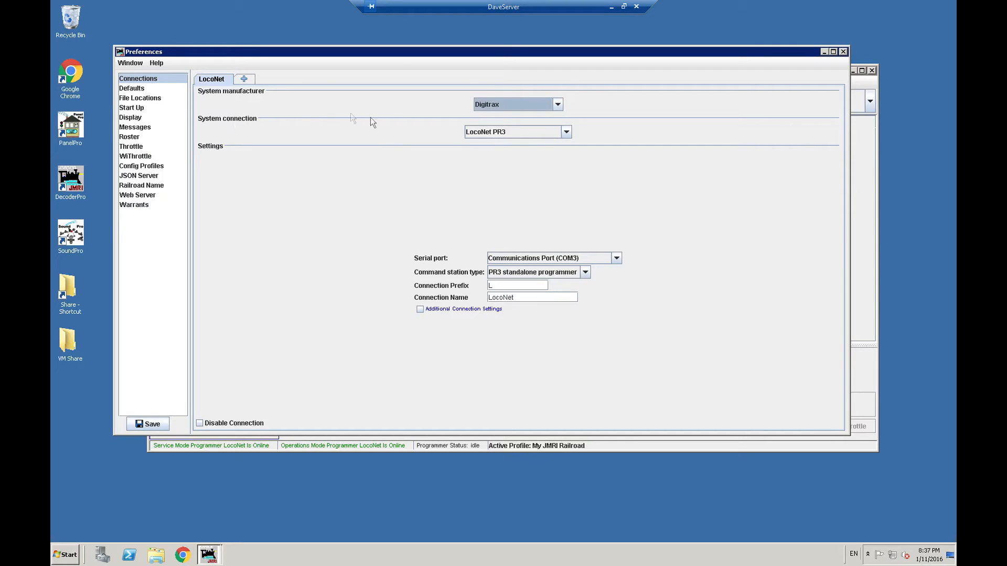
pyautogui.click(503, 132)
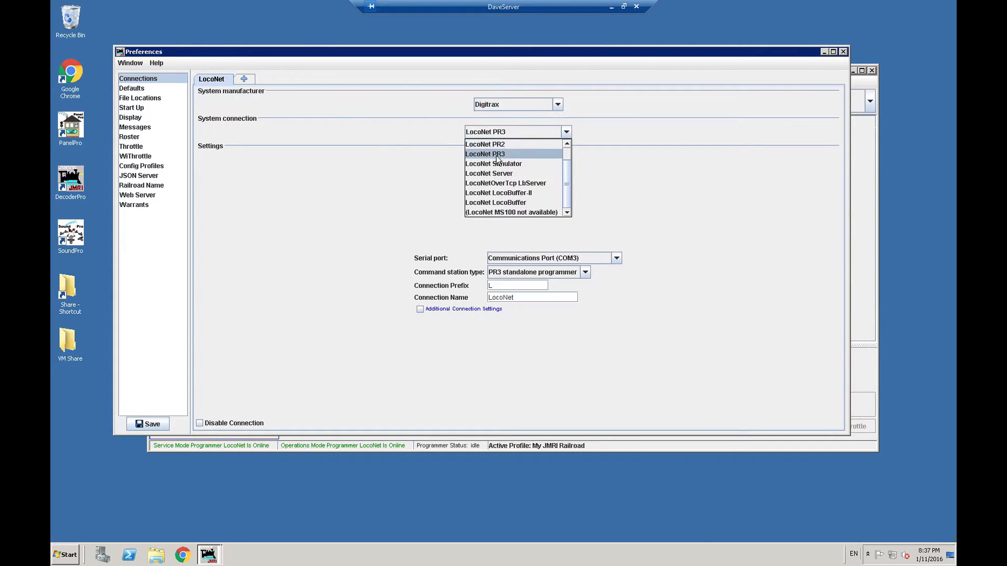
pyautogui.moveTo(569, 183); pyautogui.dragTo(567, 170)
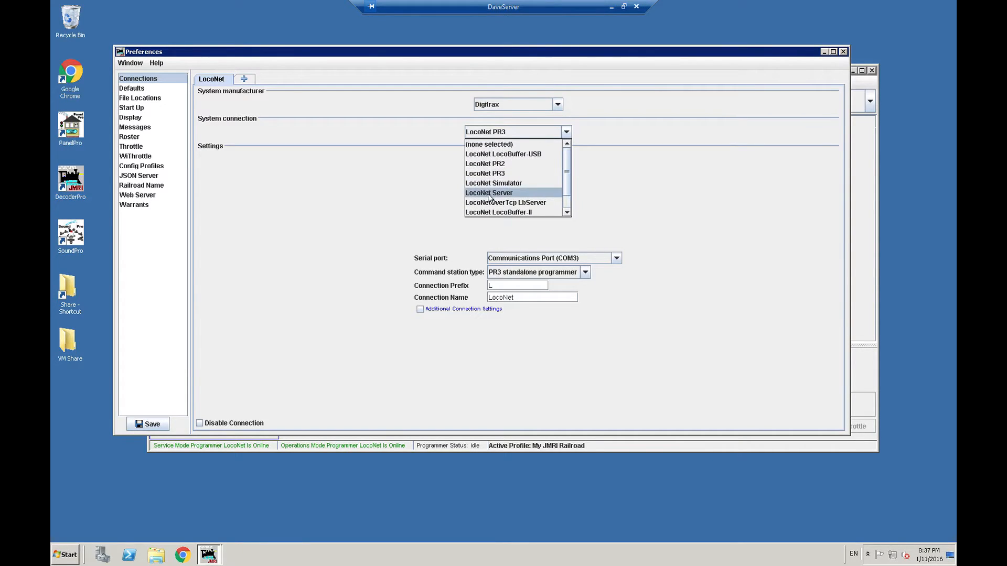
pyautogui.click(490, 173)
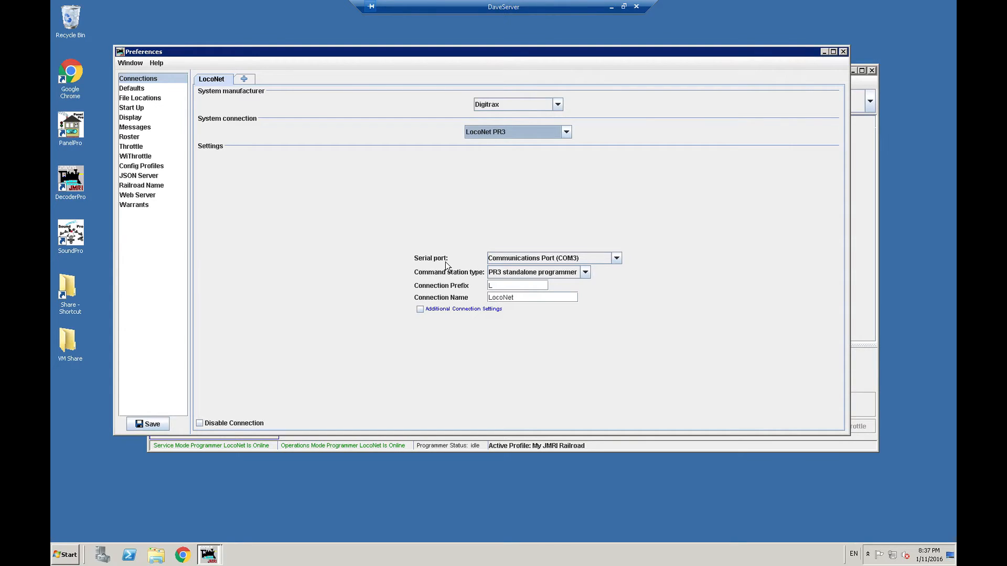
# - View the connection's serial port choices, and list the computer's Ports (COM & LPT) in Device Manager
pyautogui.click(617, 259)
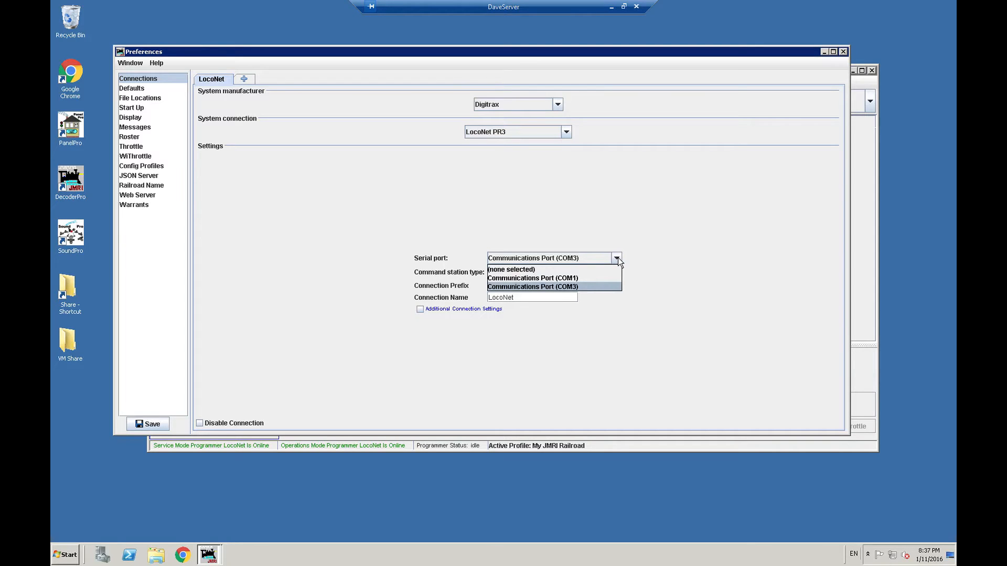
pyautogui.click(618, 258)
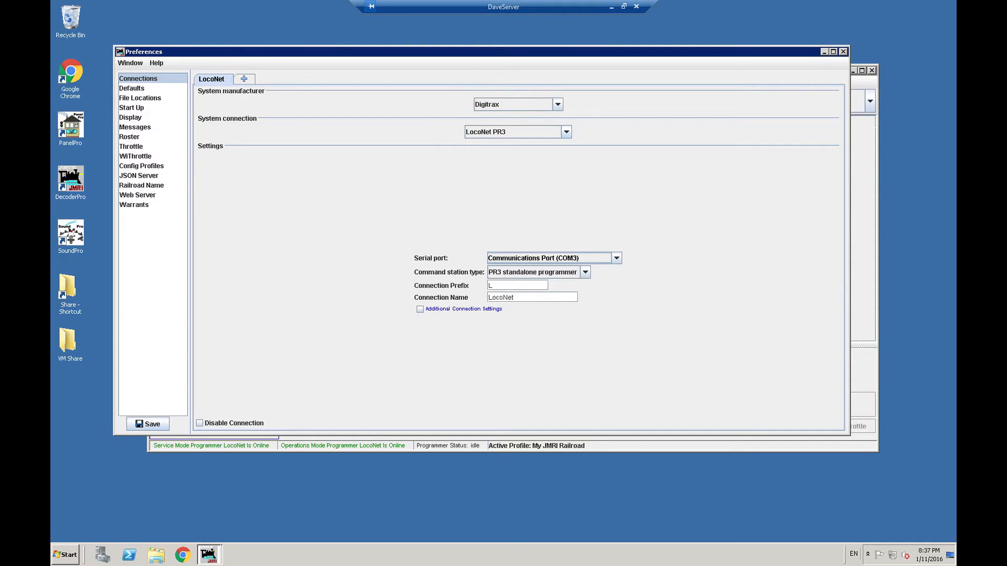
pyautogui.press('super')
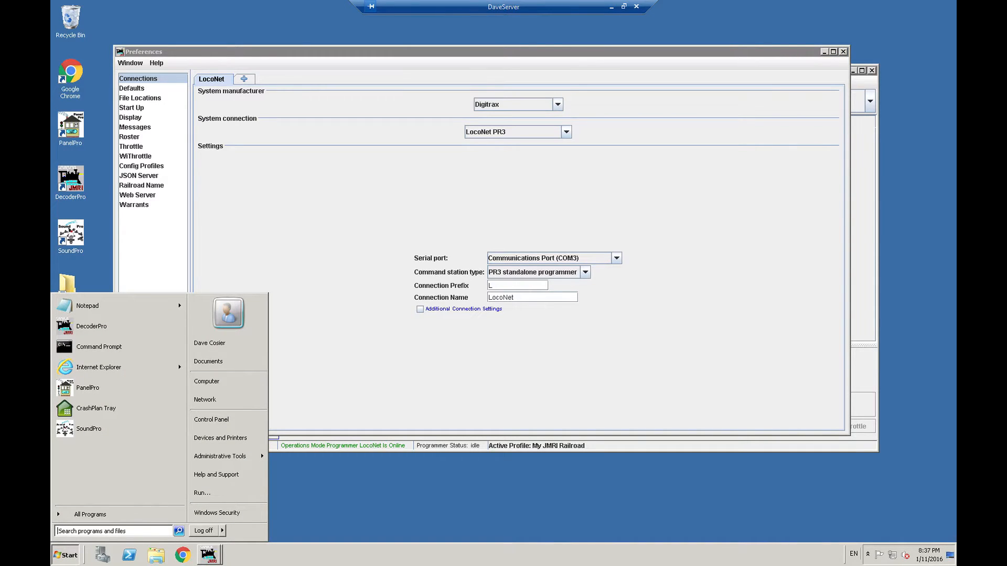
pyautogui.click(66, 530)
pyautogui.write('device manager')
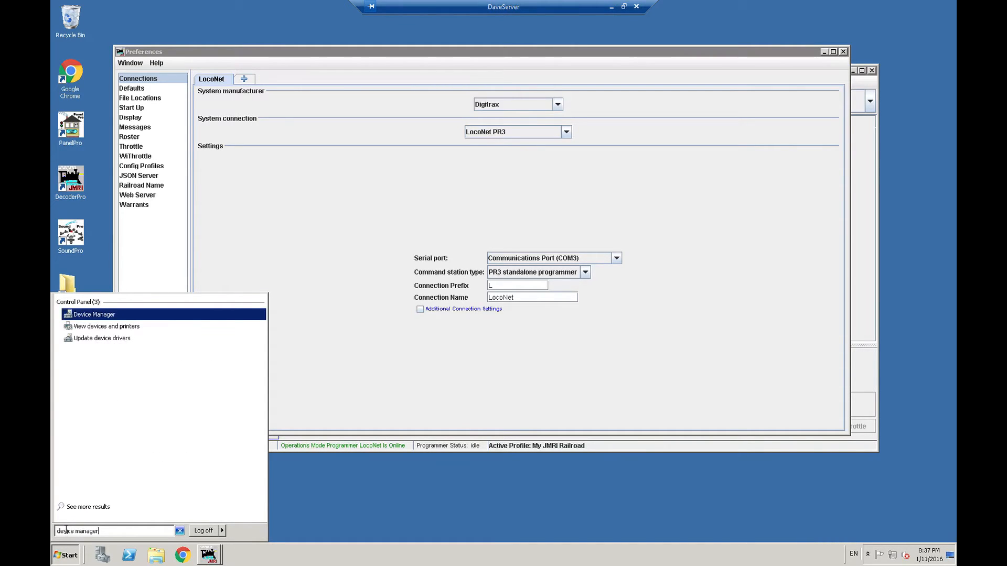
pyautogui.press('Return')
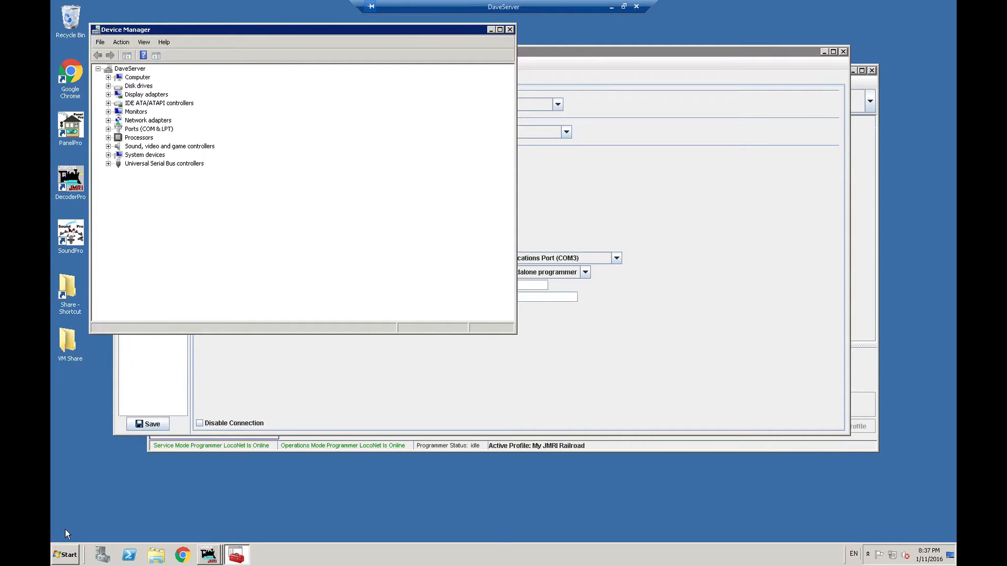
pyautogui.moveTo(314, 33); pyautogui.dragTo(451, 90)
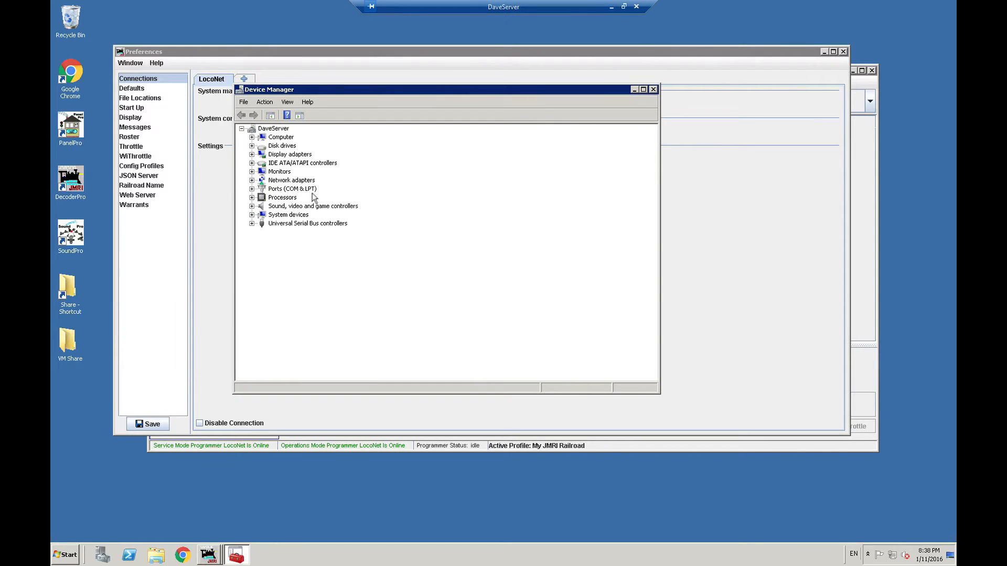
pyautogui.click(252, 189)
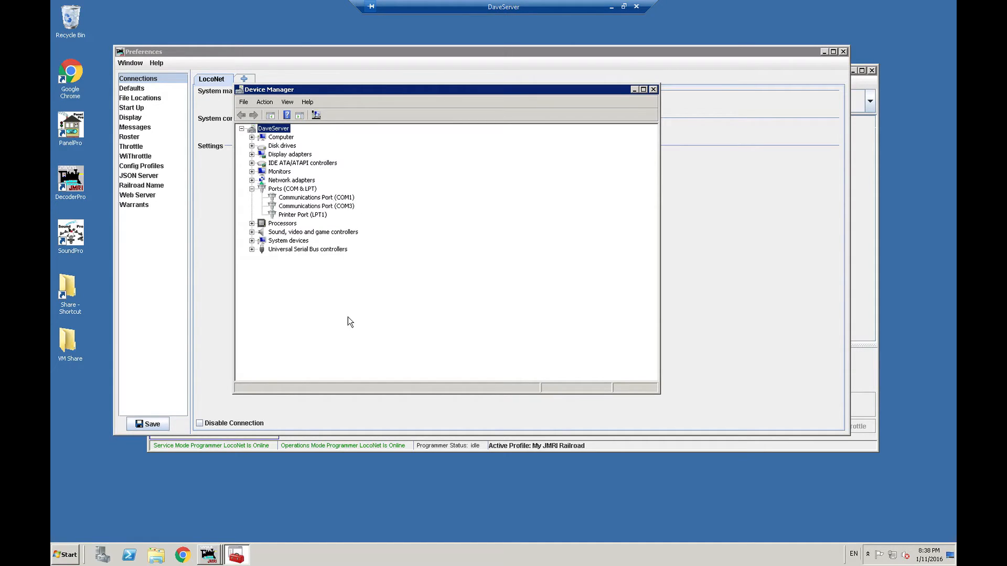
# - Inspect the manufacturer and location in the properties of Communications Port (COM1), leaving them unchanged
pyautogui.doubleClick(329, 198)
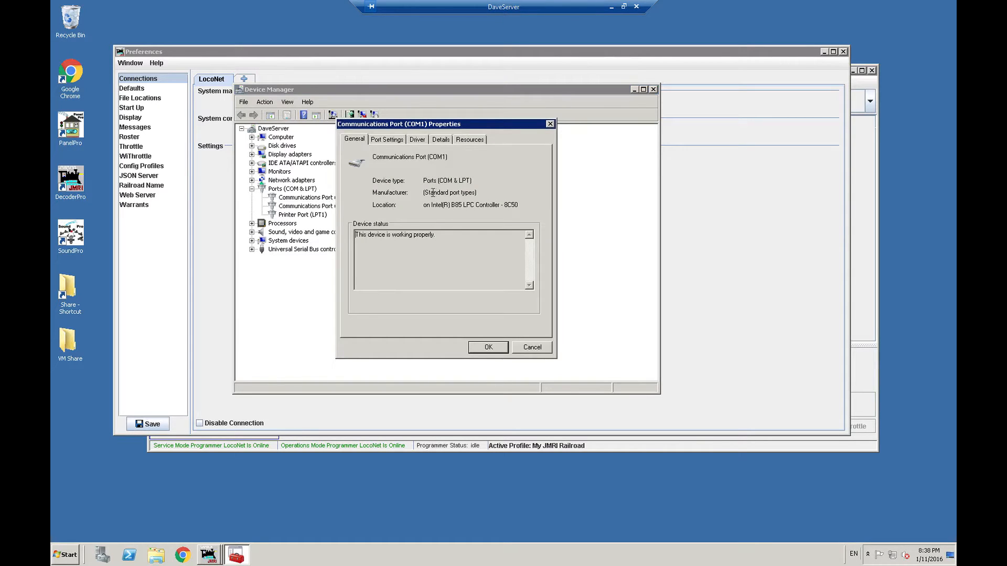
pyautogui.moveTo(429, 193); pyautogui.dragTo(451, 205)
pyautogui.click(471, 206)
pyautogui.click(478, 204)
pyautogui.moveTo(498, 124); pyautogui.dragTo(536, 125)
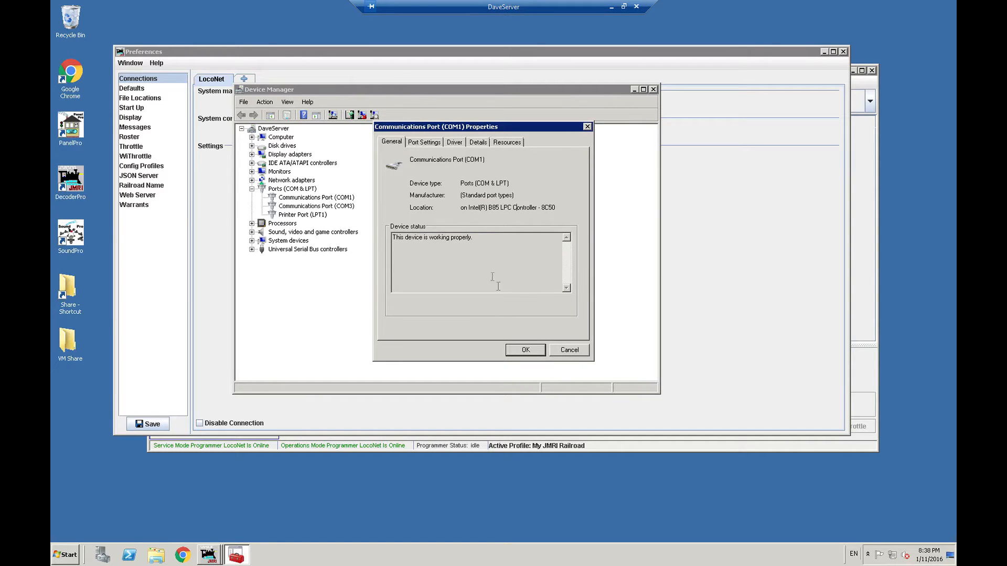
pyautogui.click(556, 349)
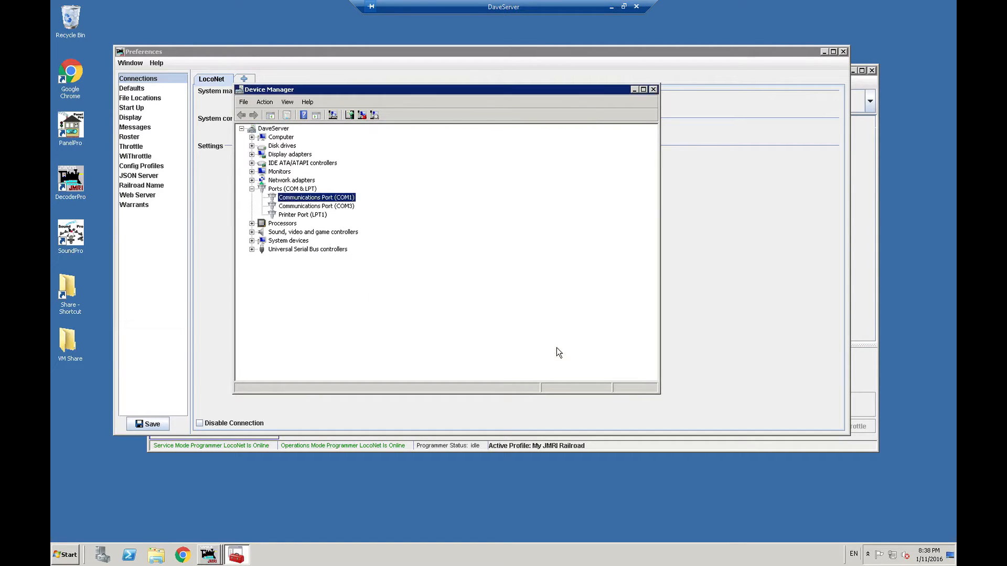
# - Inspect the manufacturer and location in the properties of Communications Port (COM3) and close Device Manager
pyautogui.doubleClick(346, 206)
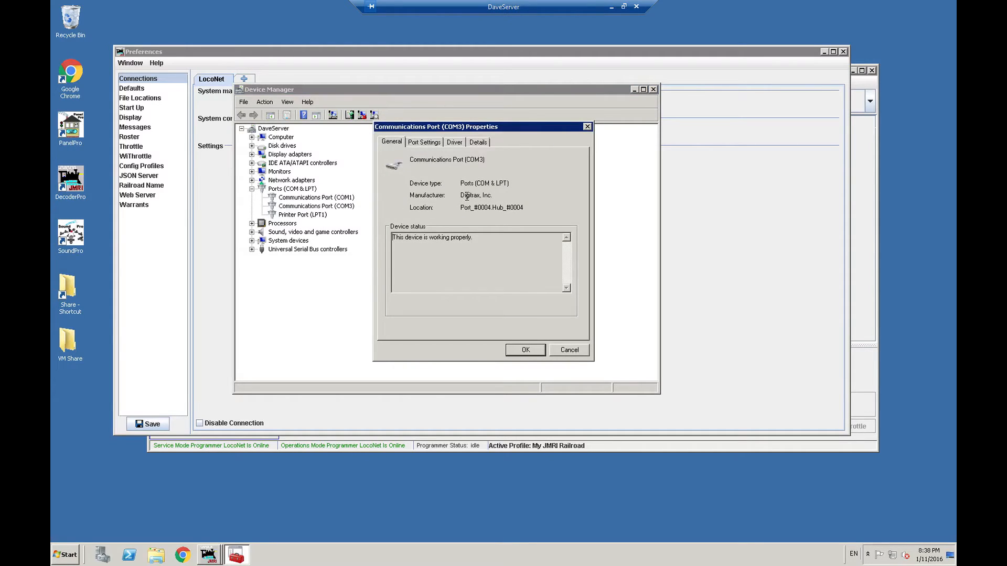
pyautogui.moveTo(462, 195); pyautogui.dragTo(501, 193)
pyautogui.click(501, 192)
pyautogui.moveTo(465, 208); pyautogui.dragTo(515, 208)
pyautogui.click(515, 208)
pyautogui.click(570, 350)
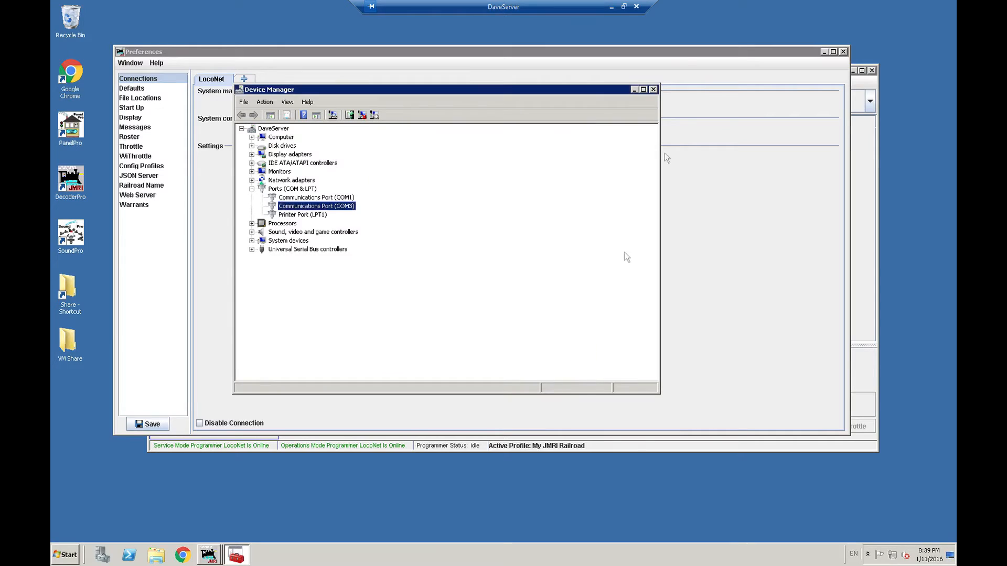
pyautogui.click(652, 89)
# - Keep the serial port on Communications Port (COM3) and set the command station type to DCS100 (Chief)
pyautogui.click(564, 259)
pyautogui.click(564, 259)
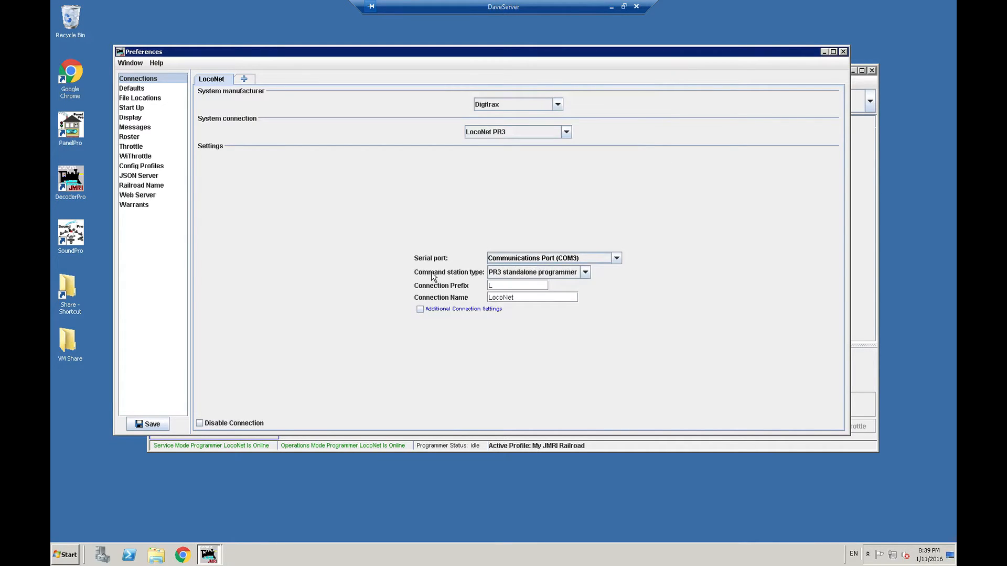
pyautogui.click(524, 276)
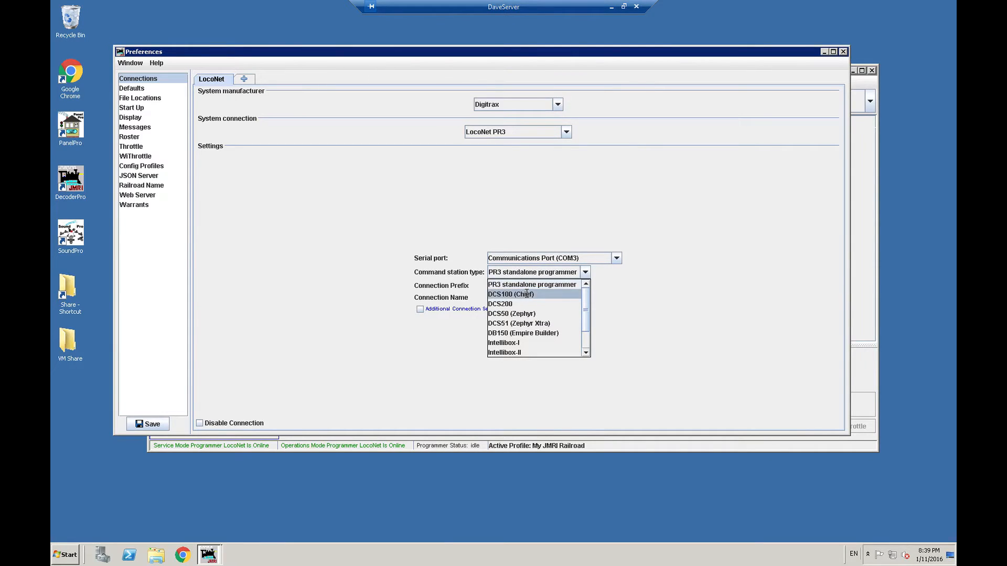
pyautogui.click(527, 294)
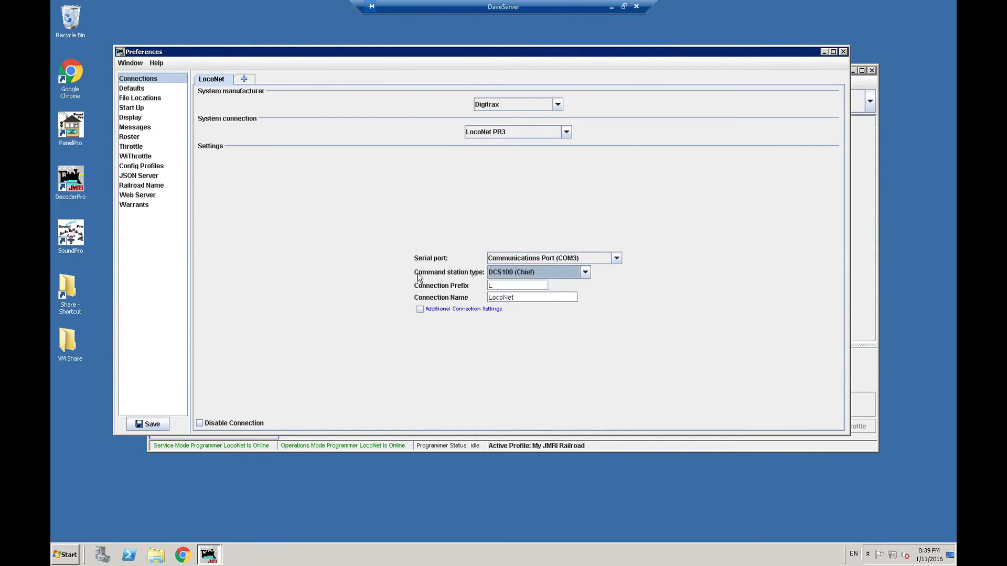
# - Examine the other available command station types, keeping DCS100 (Chief) selected for the LocoNet connection
pyautogui.click(495, 274)
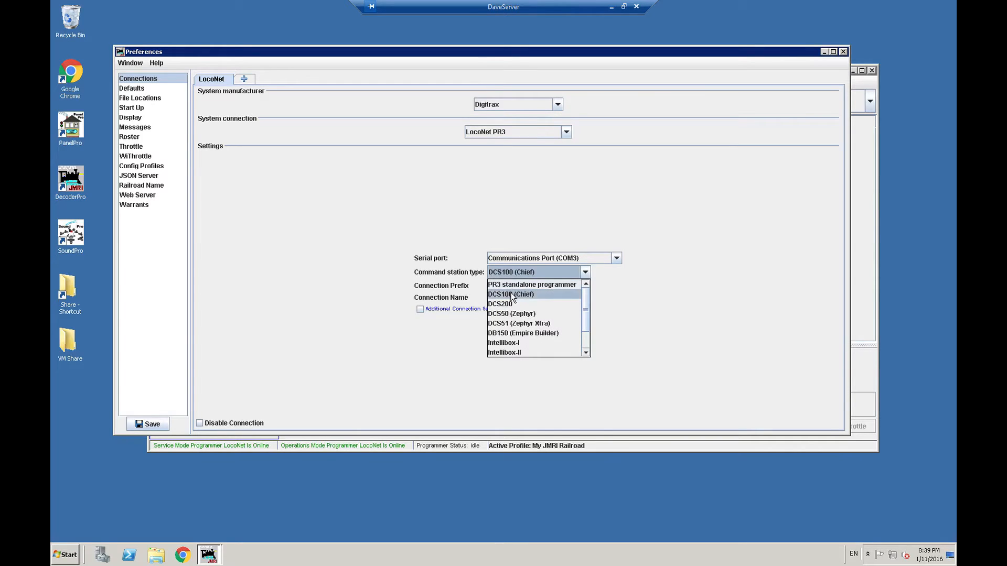
pyautogui.click(408, 258)
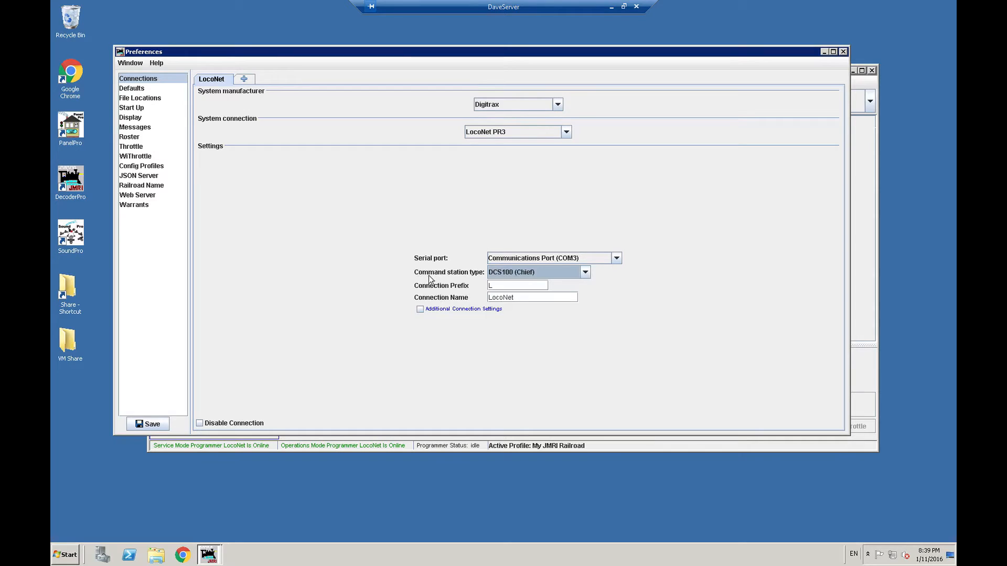
pyautogui.click(501, 275)
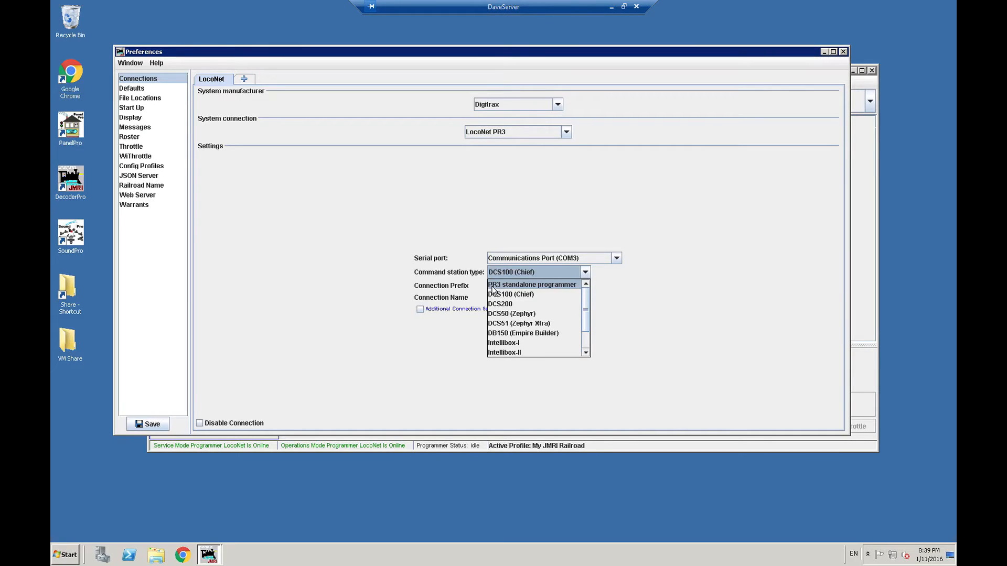
pyautogui.click(512, 293)
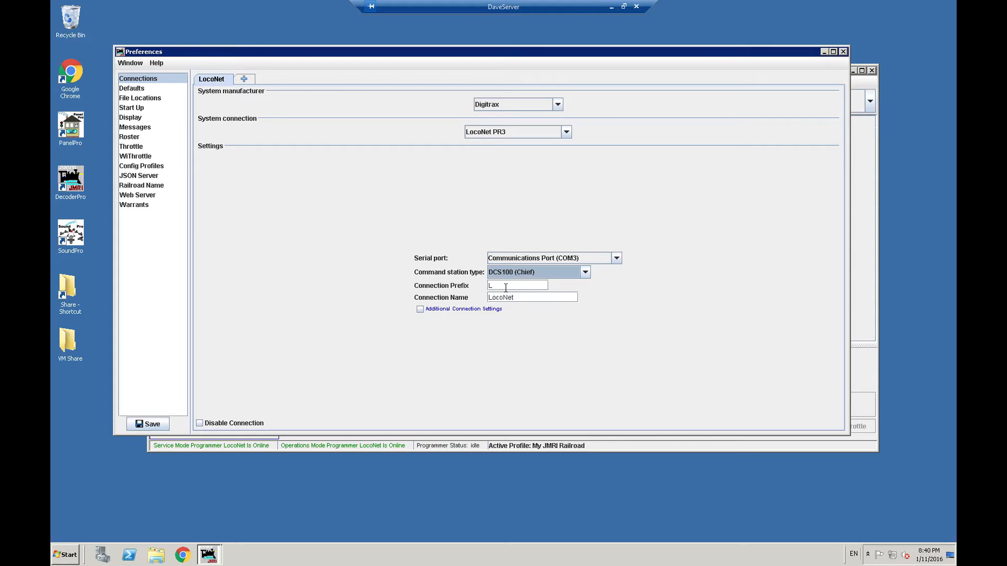
pyautogui.click(539, 260)
pyautogui.click(534, 243)
pyautogui.click(540, 272)
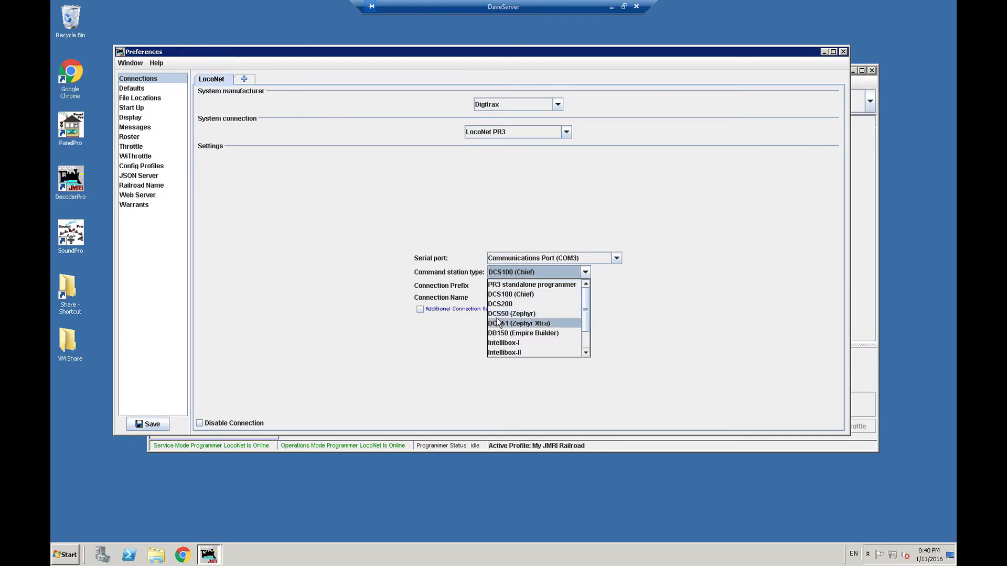
pyautogui.scroll(-1, 548, 331)
pyautogui.click(332, 242)
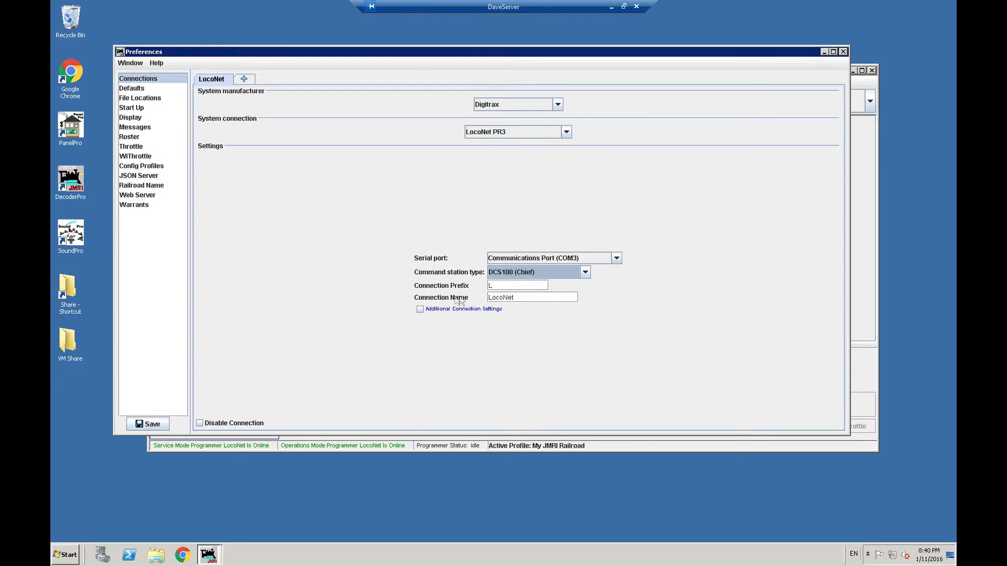
# - Check the connection prefix, and show and hide the Additional Connection Settings of the LocoNet connection
pyautogui.click(503, 285)
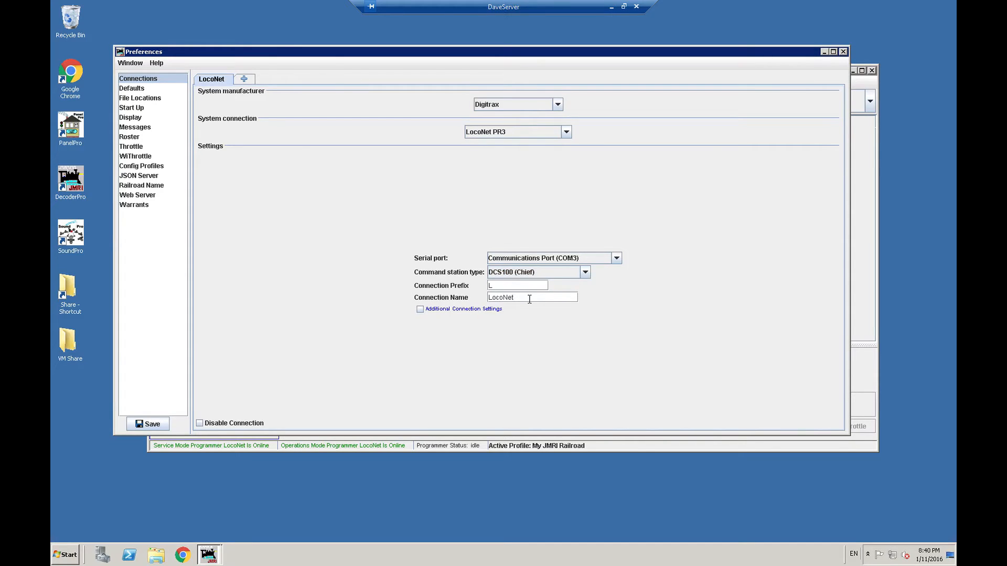
pyautogui.click(423, 310)
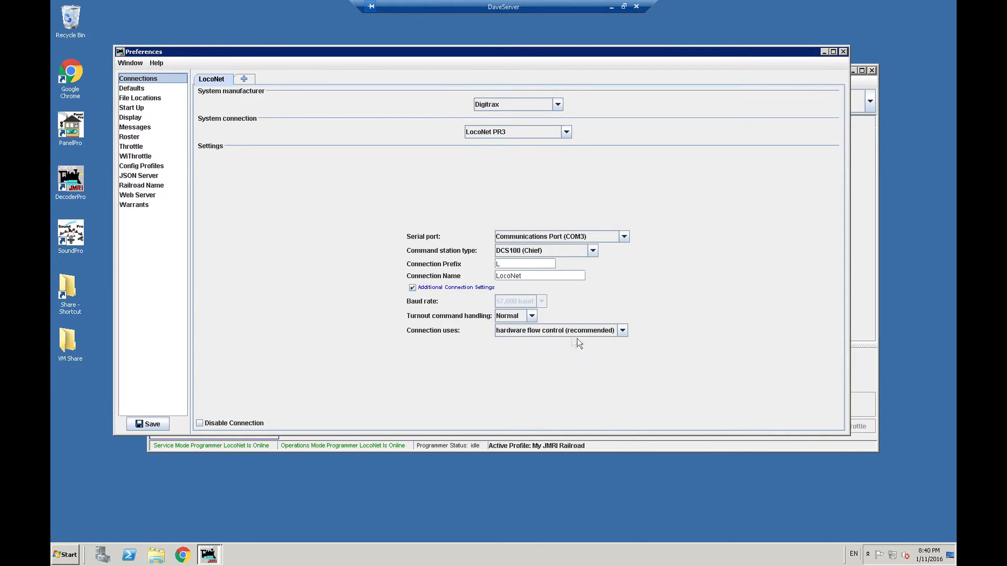
pyautogui.click(412, 287)
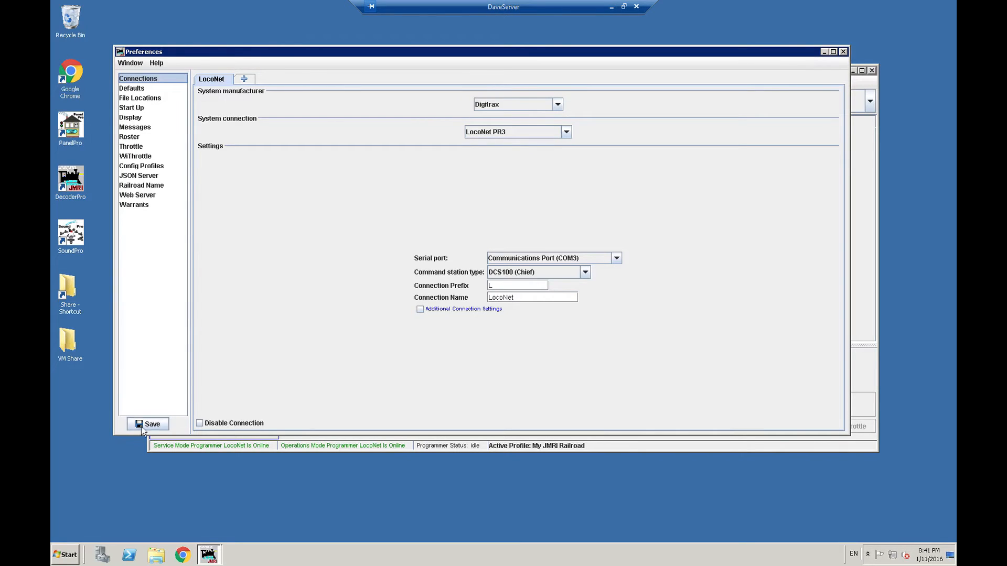
# - Close the Preferences window and switch the layout's track power on and back off
pyautogui.click(843, 51)
pyautogui.click(481, 256)
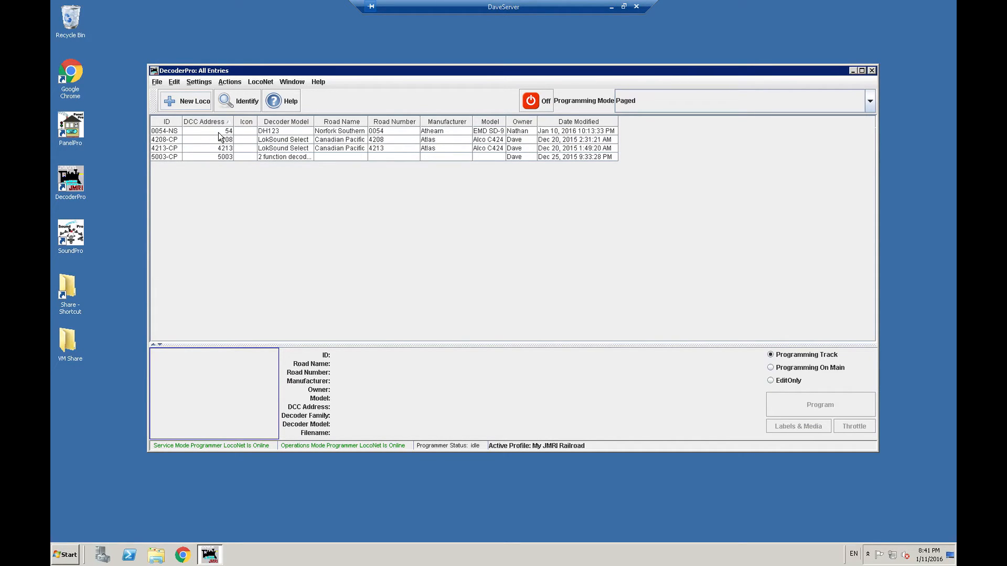
pyautogui.click(542, 104)
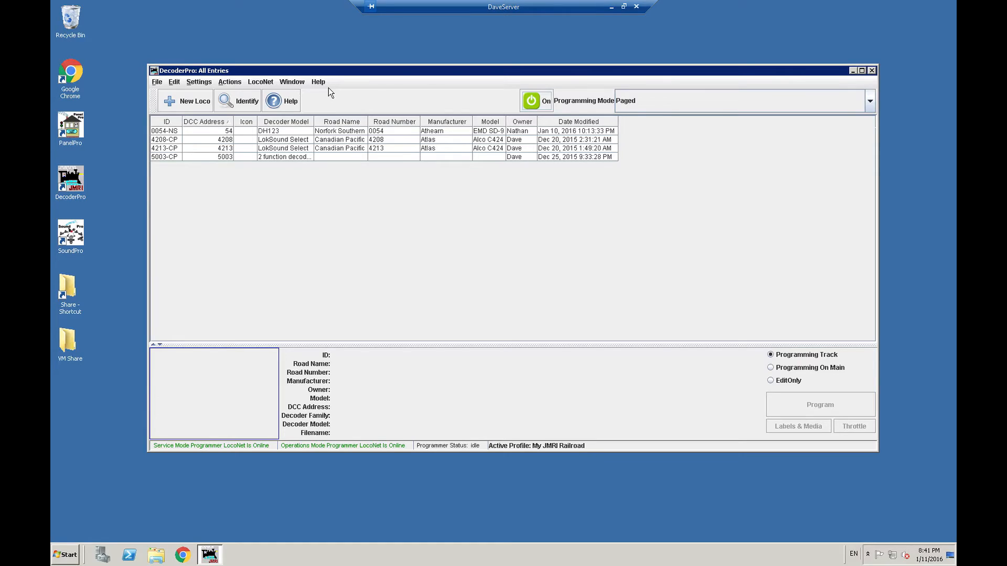
pyautogui.click(522, 103)
# - Delete the 0054-NS locomotive entry from the roster
pyautogui.rightClick(223, 132)
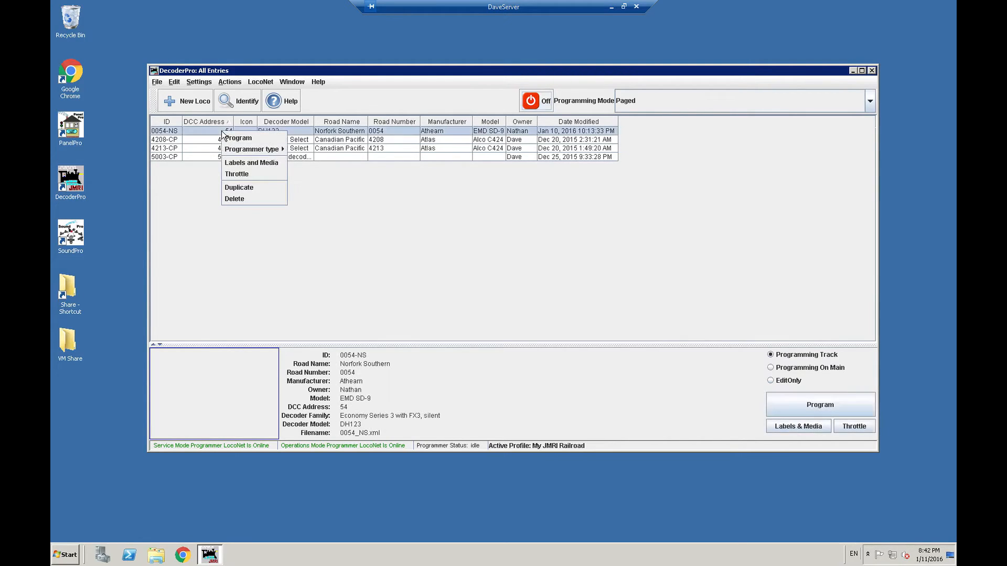
pyautogui.click(240, 200)
pyautogui.click(490, 288)
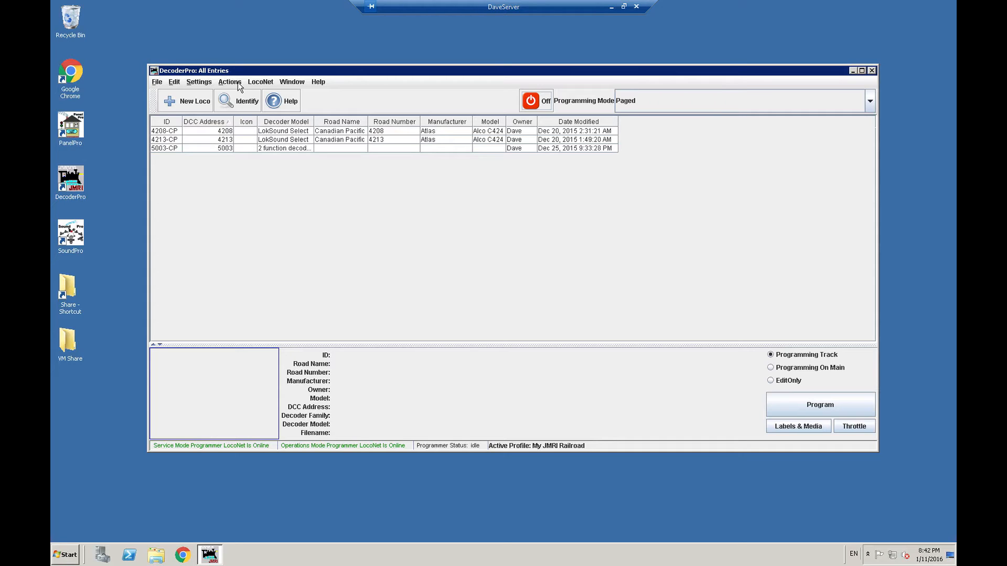
# - Start the WiThrottle server and move its window to the middle of the desktop
pyautogui.click(238, 82)
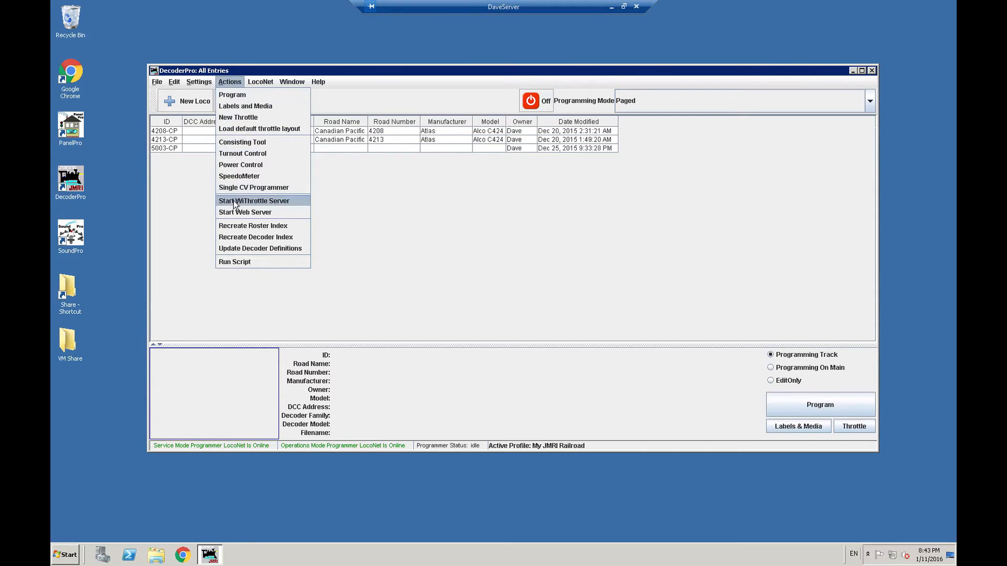
pyautogui.click(282, 203)
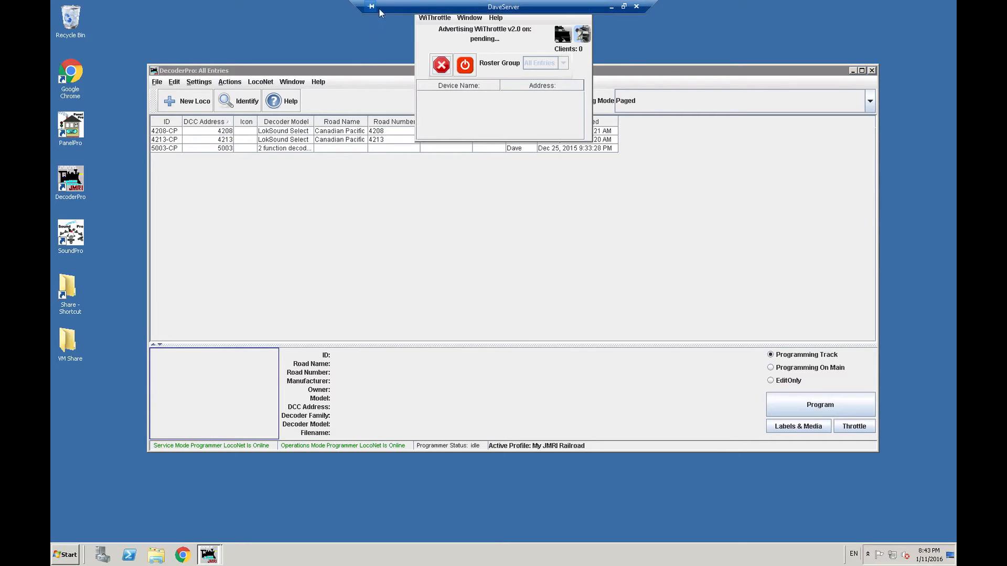
pyautogui.moveTo(497, 6); pyautogui.dragTo(794, 6)
pyautogui.moveTo(533, 7); pyautogui.dragTo(517, 183)
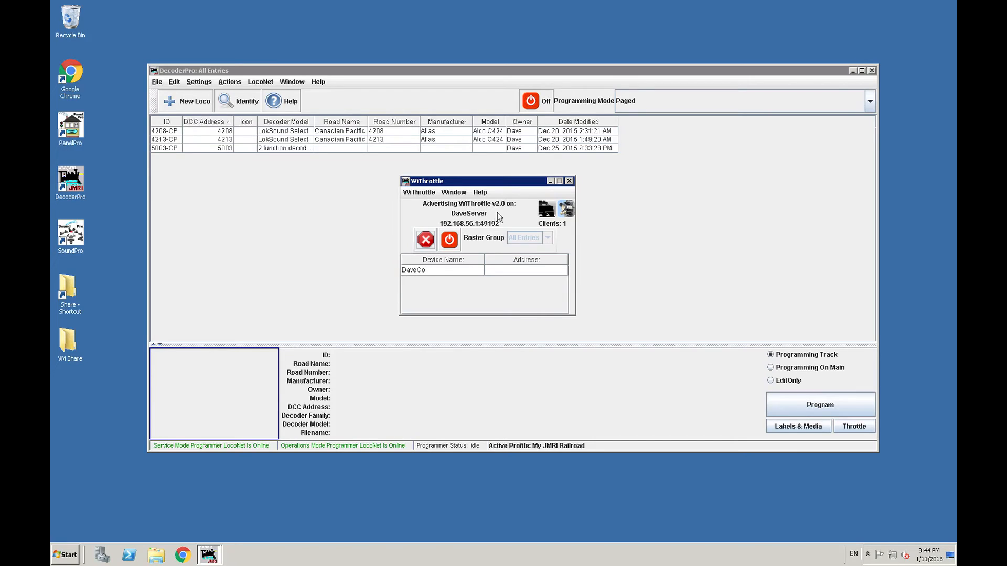
# - Select the connected device in the WiThrottle window, and switch track power on and back off from there
pyautogui.click(431, 273)
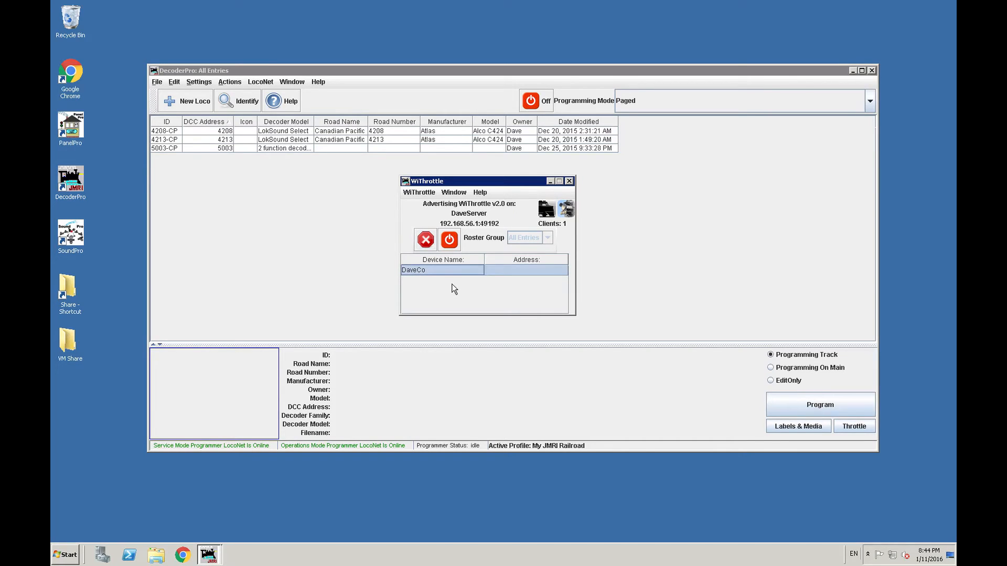
pyautogui.click(498, 272)
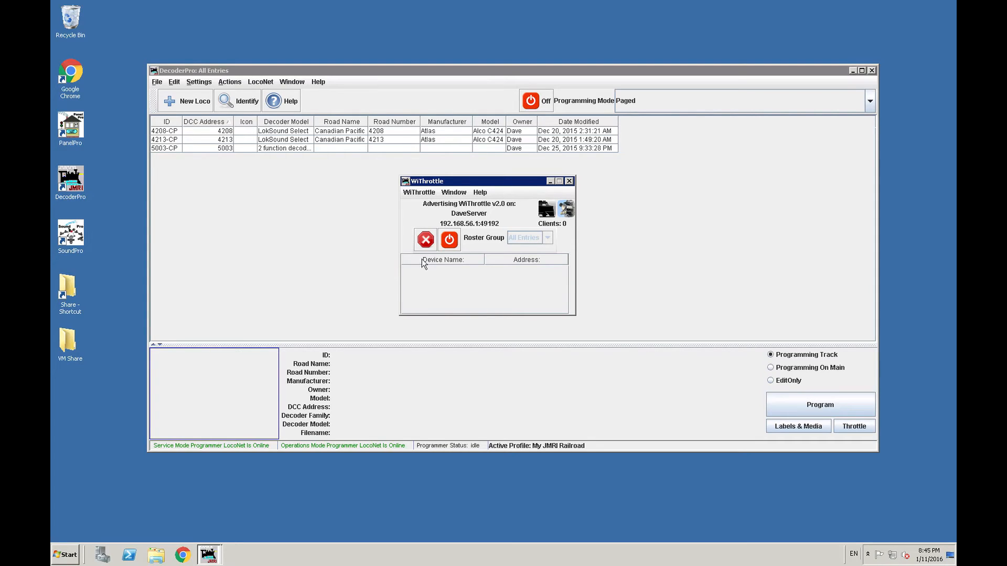
pyautogui.click(449, 241)
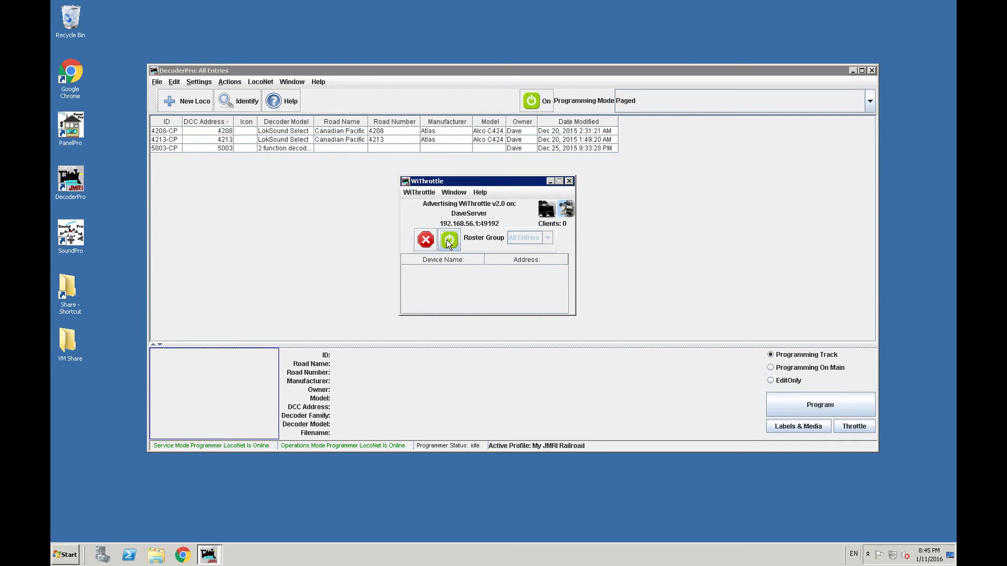
pyautogui.click(448, 241)
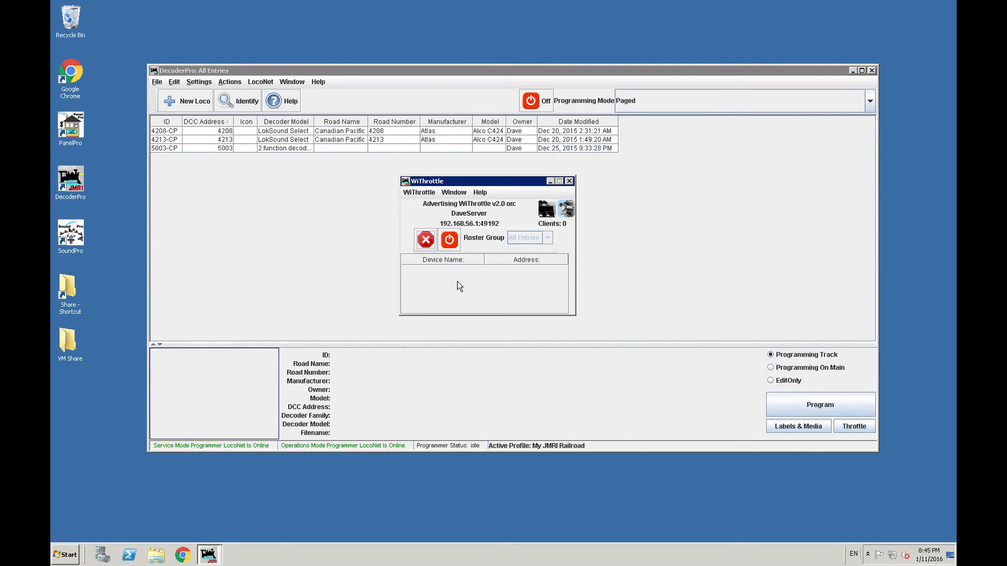
# - Check the WiThrottle preferences for eStop, function buttons, network port and allowed controls, and close them
pyautogui.click(420, 193)
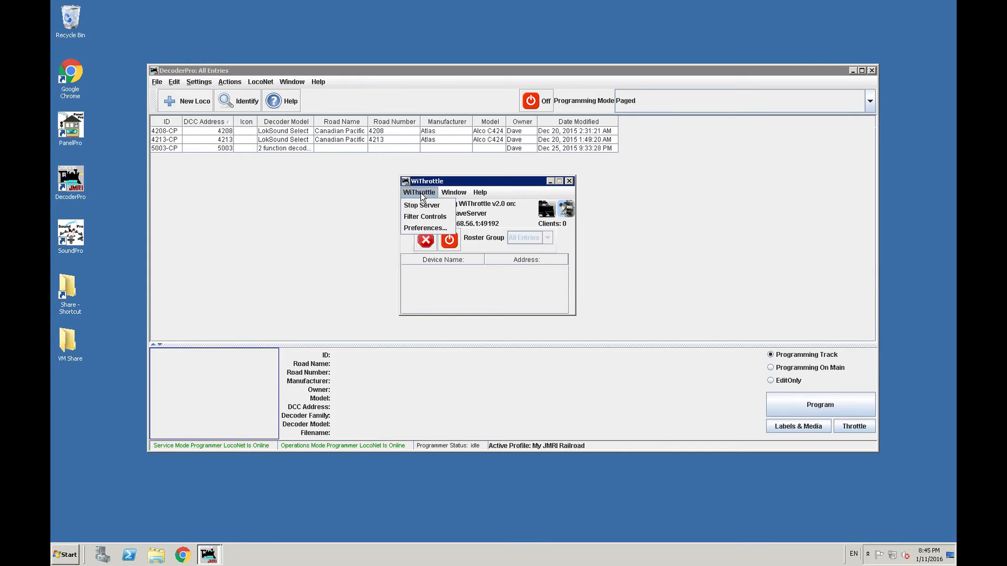
pyautogui.click(425, 228)
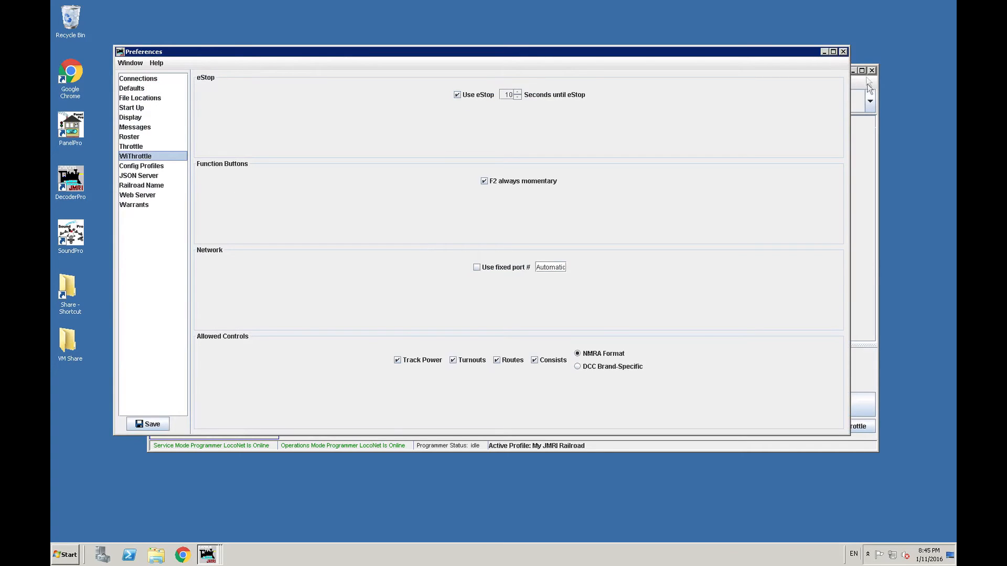
pyautogui.click(844, 52)
pyautogui.click(479, 254)
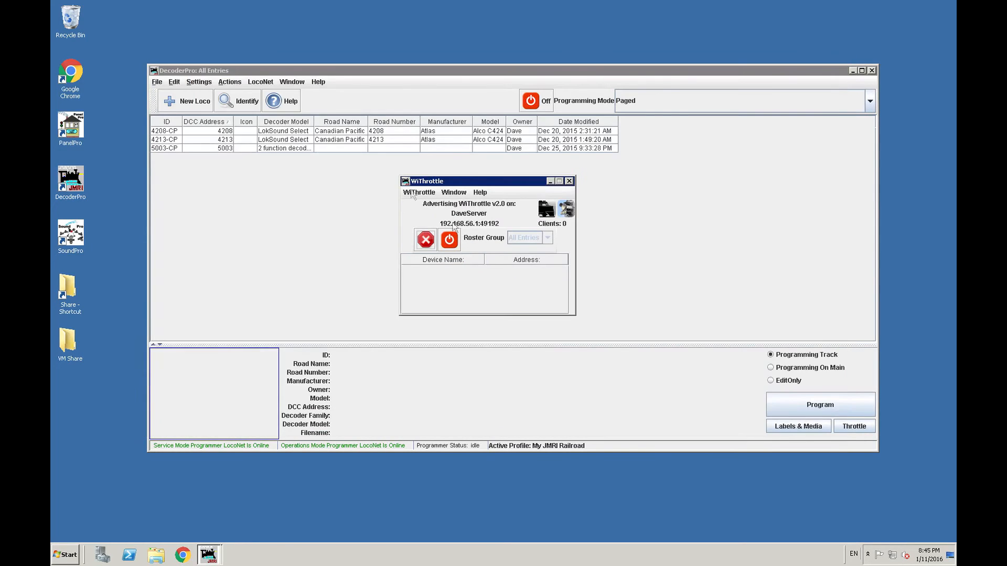
pyautogui.click(424, 194)
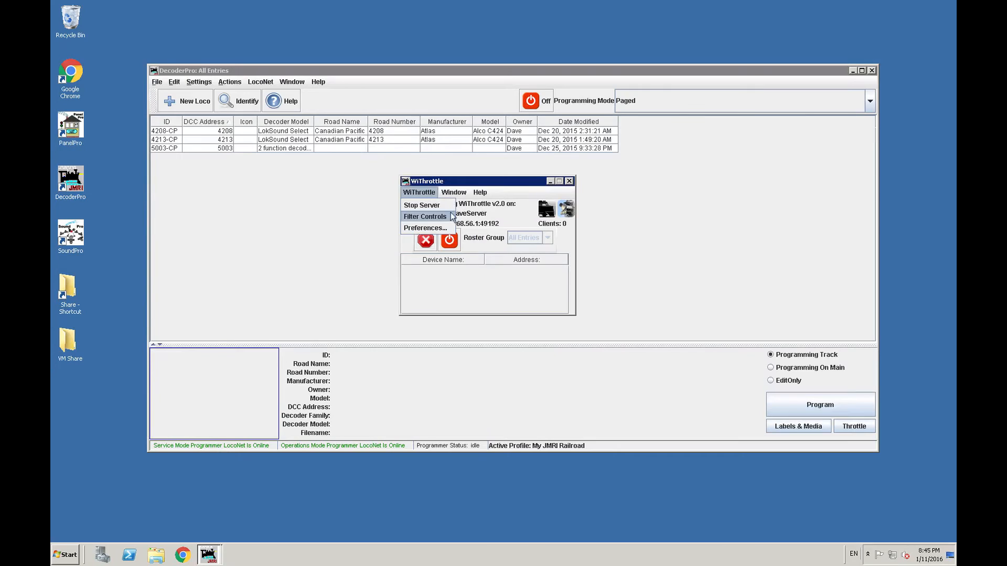
pyautogui.click(484, 214)
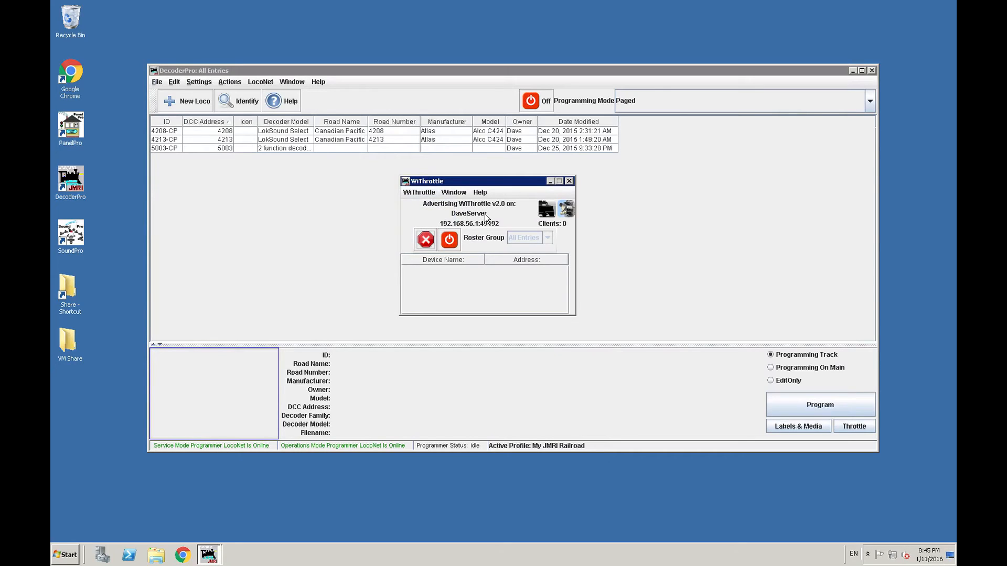
# - Move the WiThrottle window out of the way and set the programming mode to Direct Byte
pyautogui.moveTo(470, 185); pyautogui.dragTo(136, 389)
pyautogui.click(223, 385)
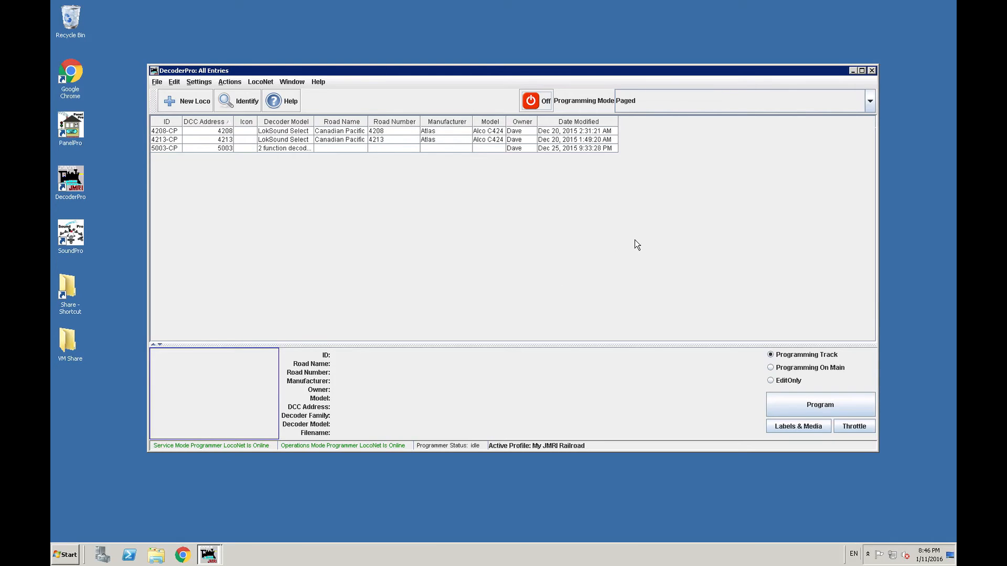
pyautogui.click(630, 109)
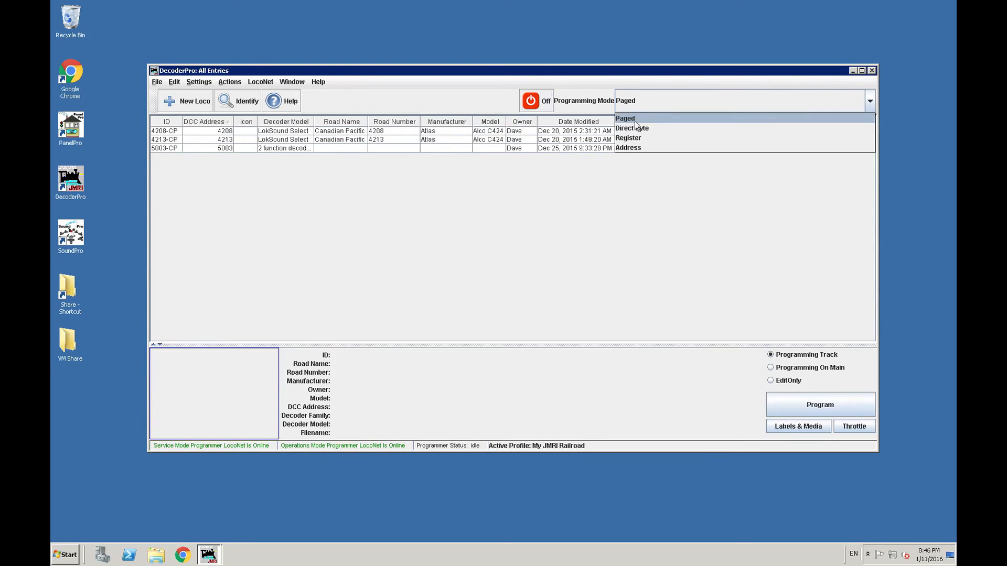
pyautogui.click(636, 125)
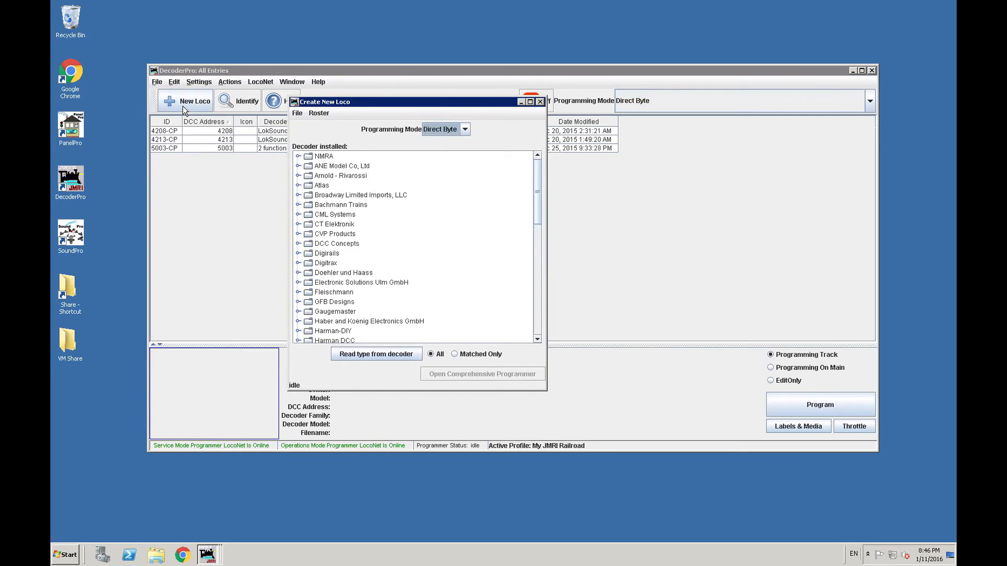
# - Examine the Digitrax decoder families in the Create New Loco window, including the SFX Sound Only Decoders
pyautogui.click(298, 263)
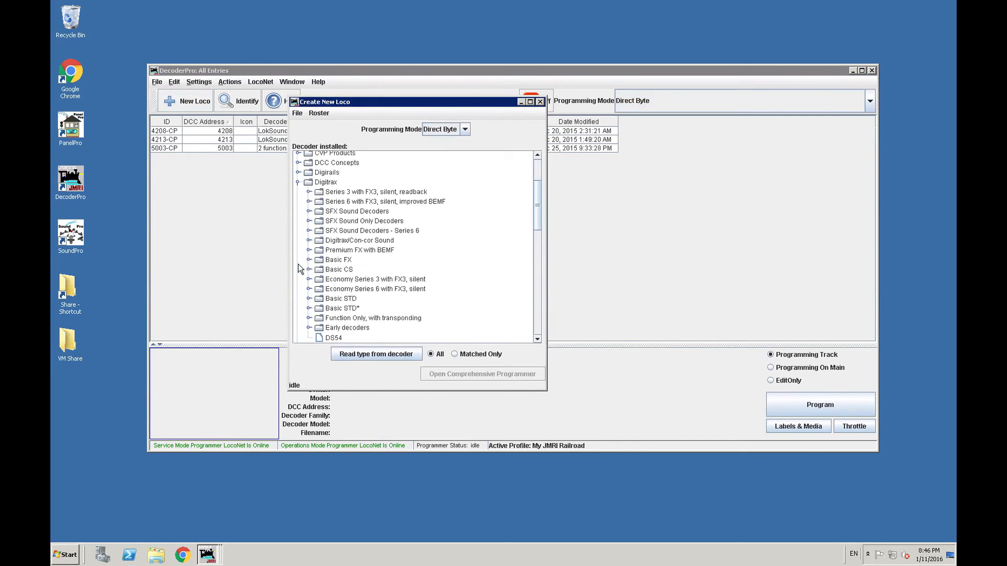
pyautogui.scroll(-2, 326, 261)
pyautogui.scroll(2, 333, 260)
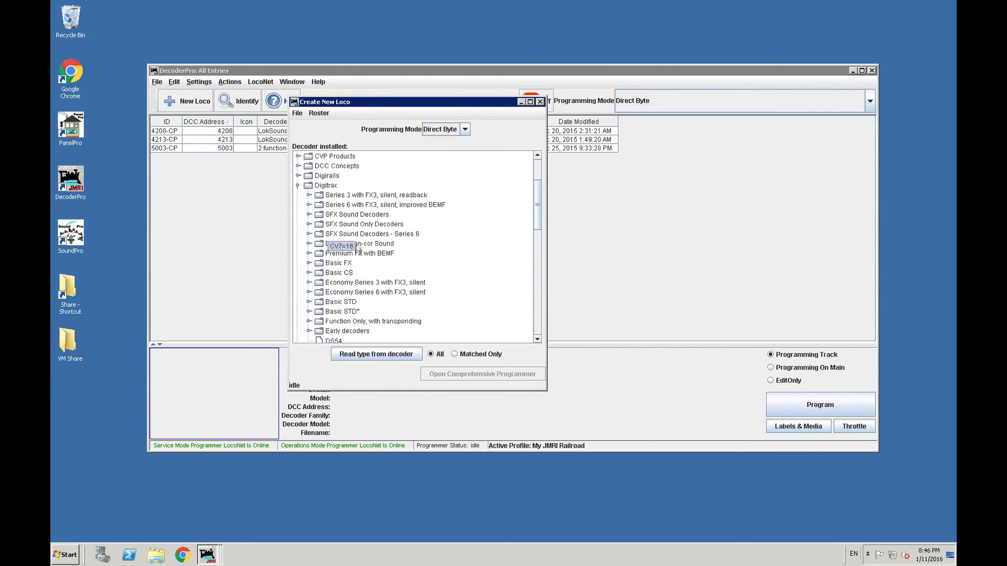
pyautogui.click(310, 224)
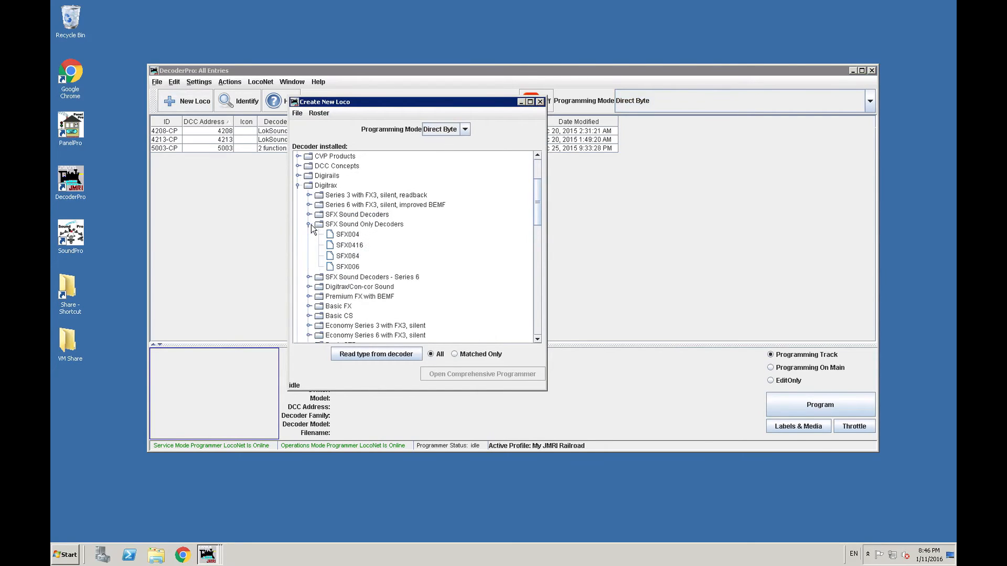
pyautogui.click(309, 224)
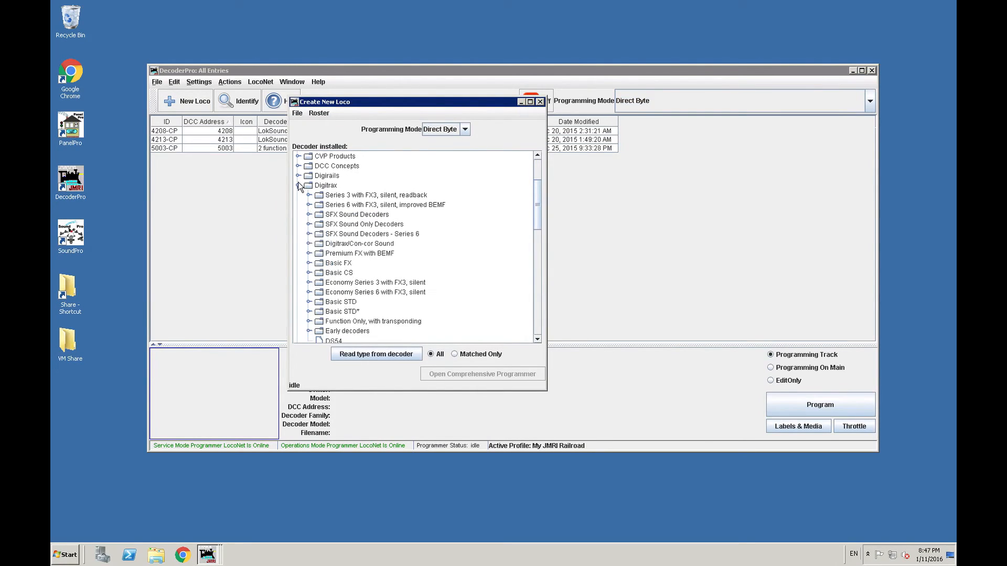
# - Look through the Digitrax Basic and Economy decoder families, leaving only Economy Series 3 with FX3, silent expanded
pyautogui.click(310, 272)
pyautogui.click(308, 302)
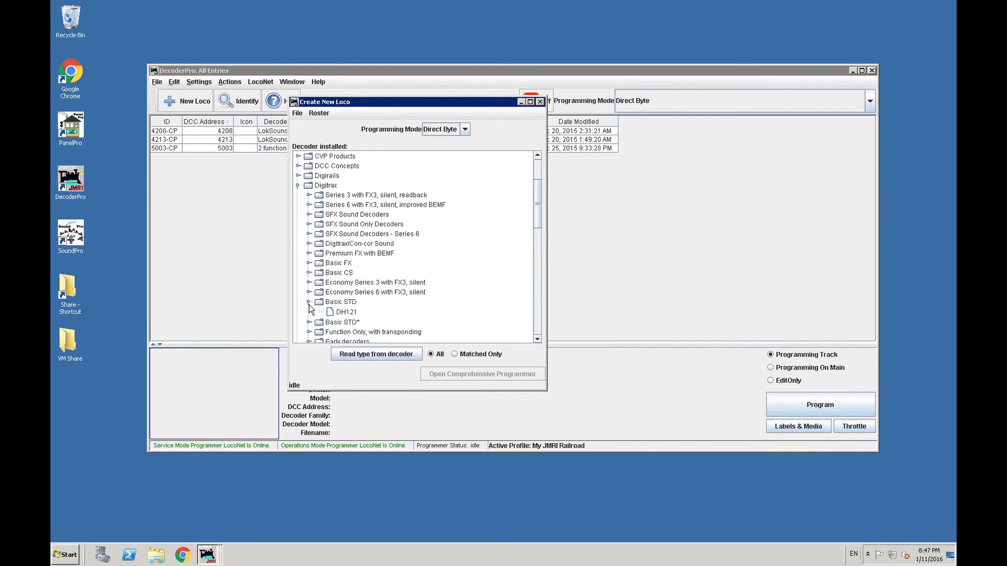
pyautogui.click(309, 302)
pyautogui.click(309, 292)
pyautogui.click(309, 283)
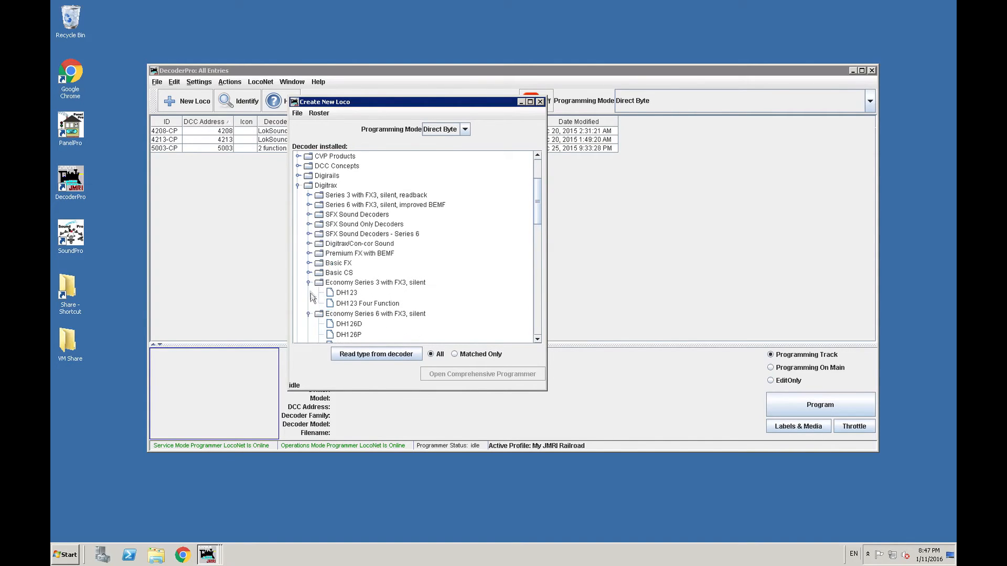
pyautogui.click(309, 283)
pyautogui.click(309, 283)
pyautogui.click(309, 314)
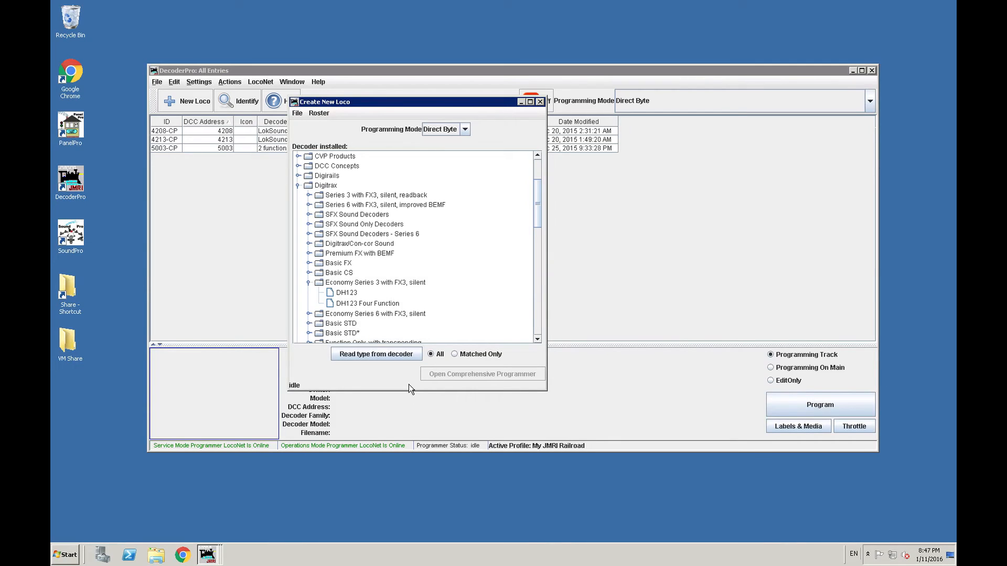
# - Try to read the type from the decoder with all decoders listed, and close the Create New Loco window
pyautogui.click(431, 358)
pyautogui.click(394, 356)
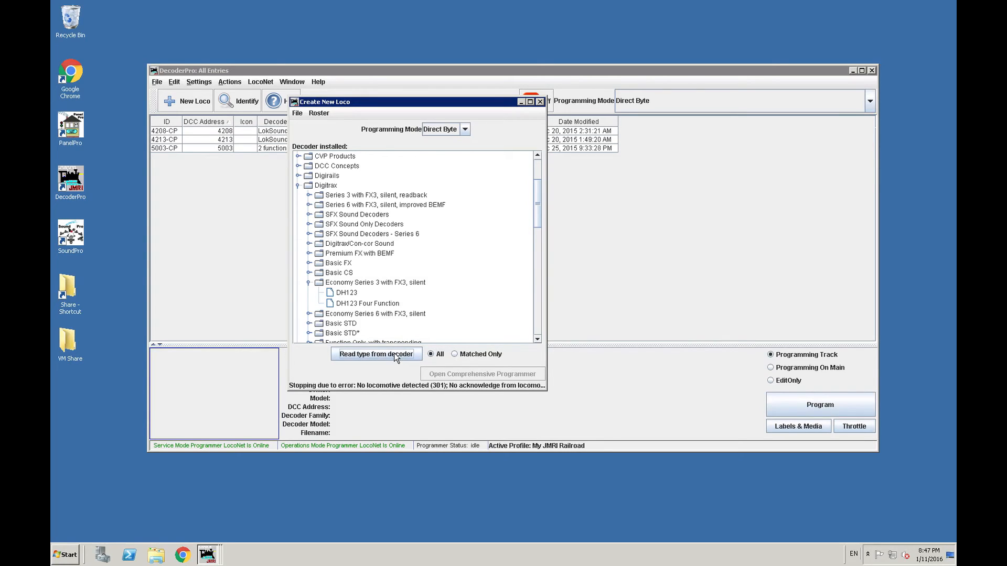
pyautogui.click(540, 102)
# - Turn track power on, start a new locomotive and read its type from the decoder
pyautogui.click(531, 100)
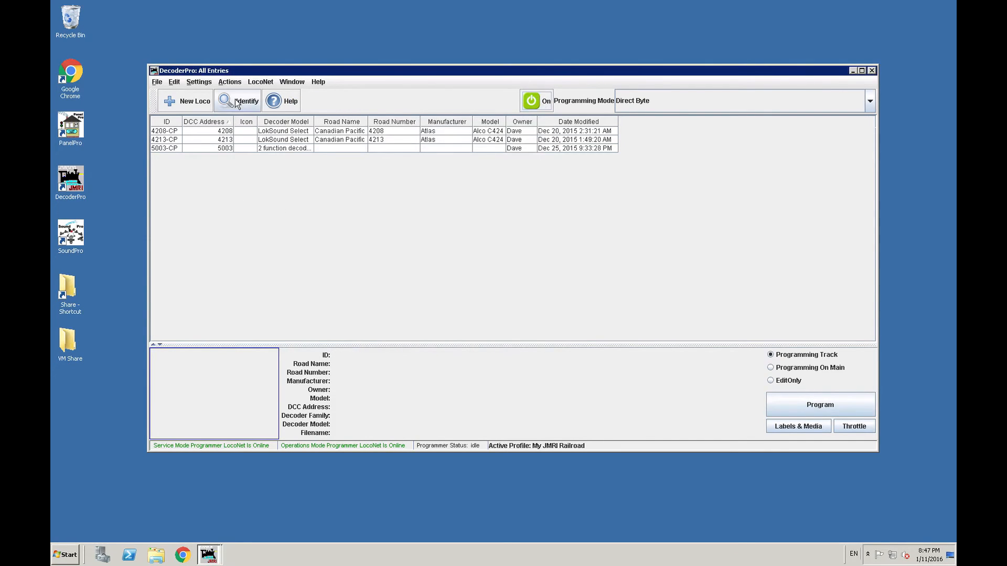
pyautogui.click(189, 101)
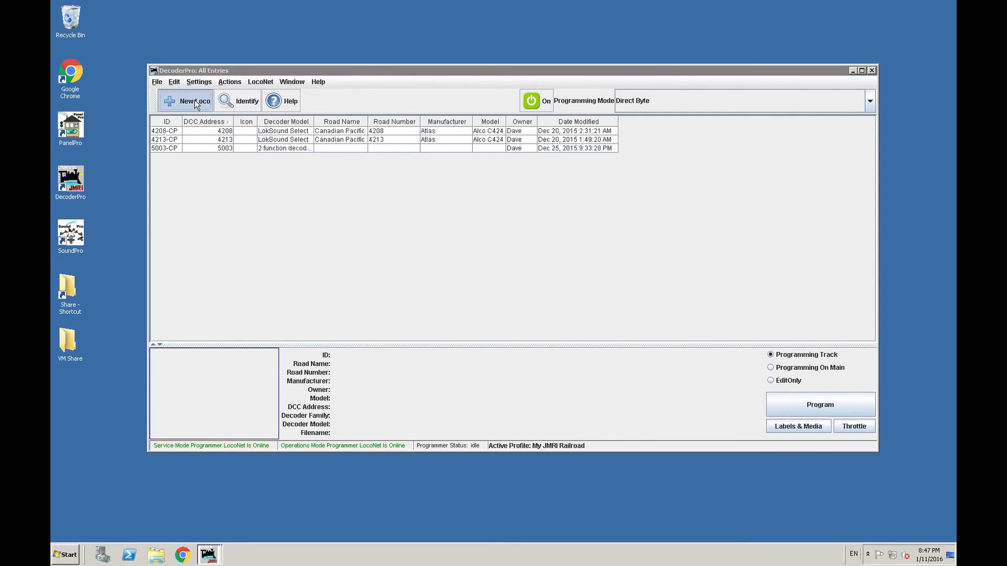
pyautogui.click(392, 355)
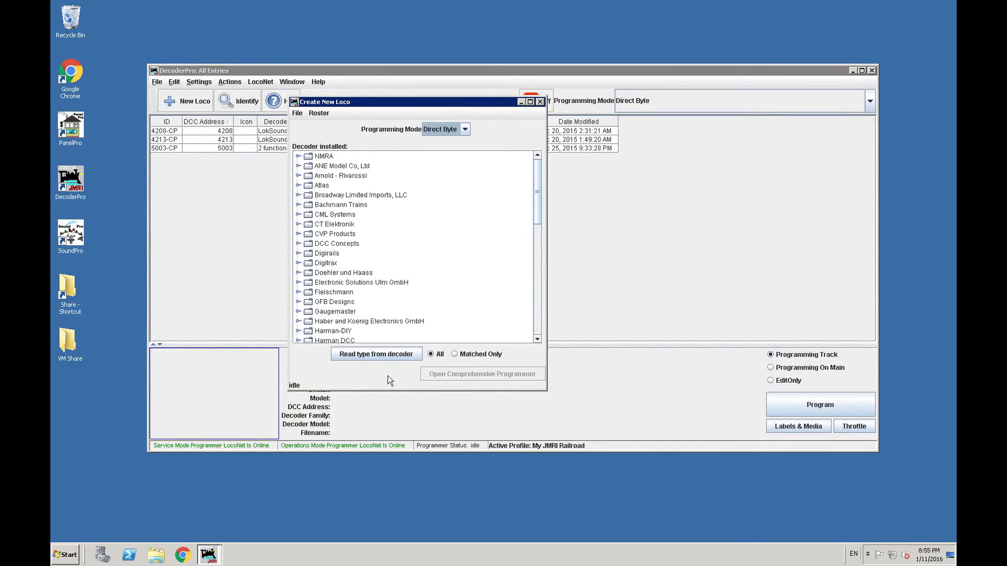
pyautogui.click(383, 355)
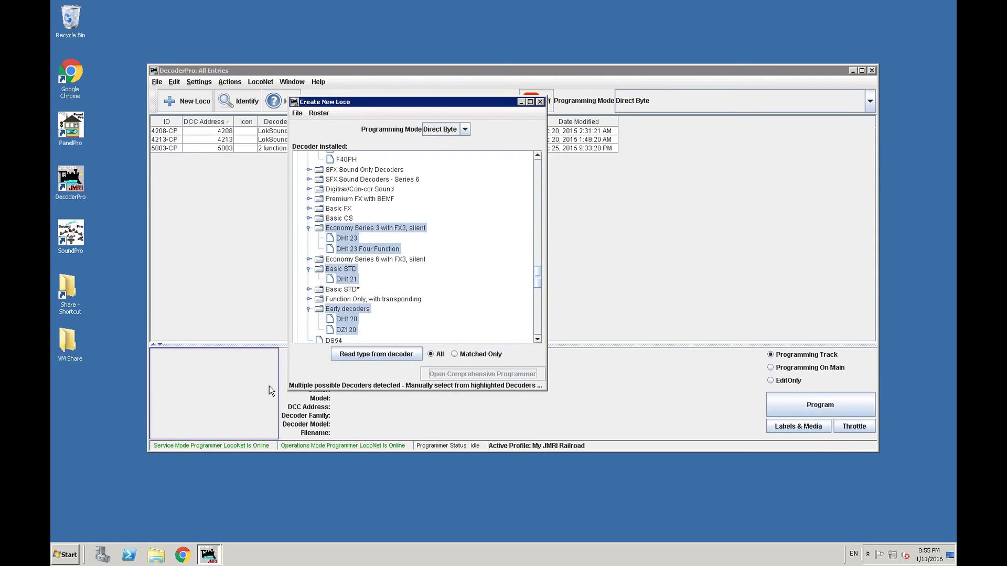
# - Limit the installed decoder list to the matched decoders only
pyautogui.moveTo(537, 278); pyautogui.dragTo(538, 316)
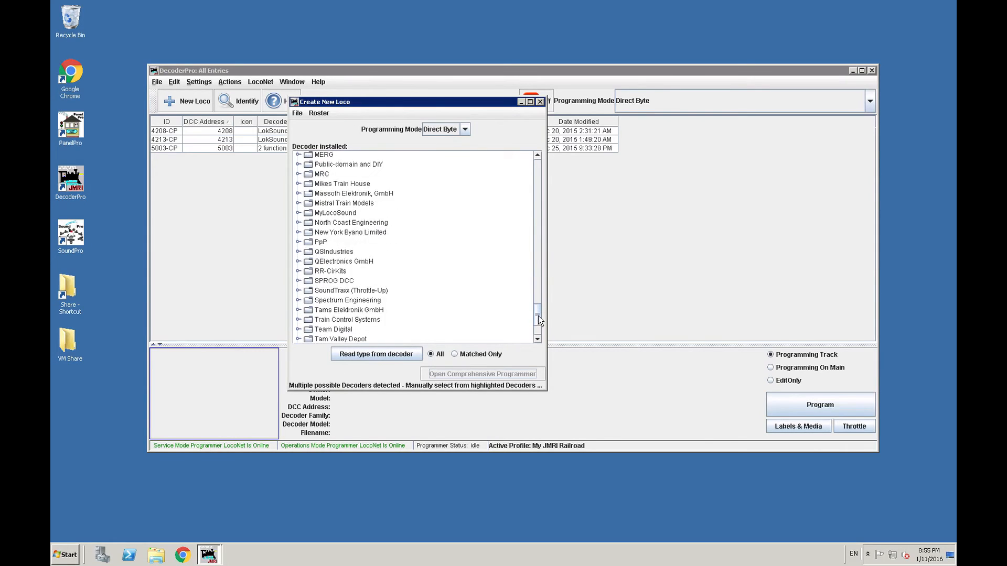
pyautogui.click(457, 355)
pyautogui.moveTo(534, 309)
pyautogui.mouseDown()
pyautogui.moveTo(533, 292)
pyautogui.moveTo(532, 301)
pyautogui.mouseUp()
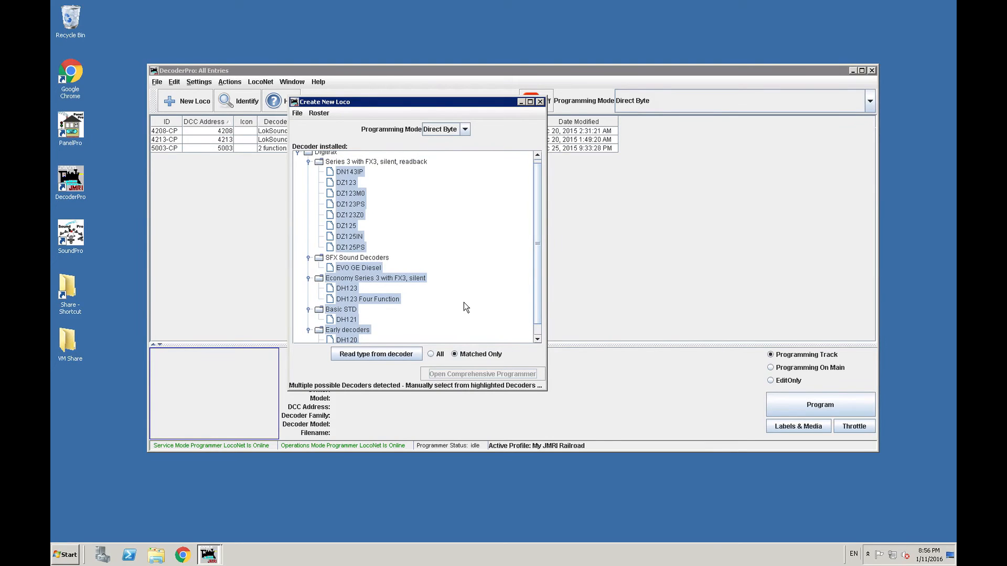
# - Select the DH123 decoder under Economy Series 3 with FX3, silent and open the Comprehensive Programmer
pyautogui.click(346, 288)
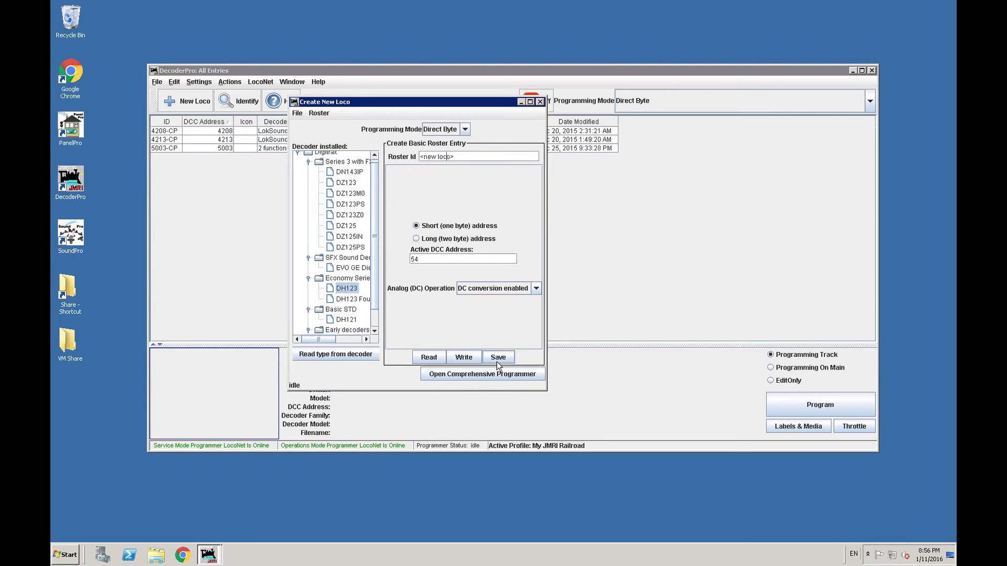
pyautogui.click(468, 374)
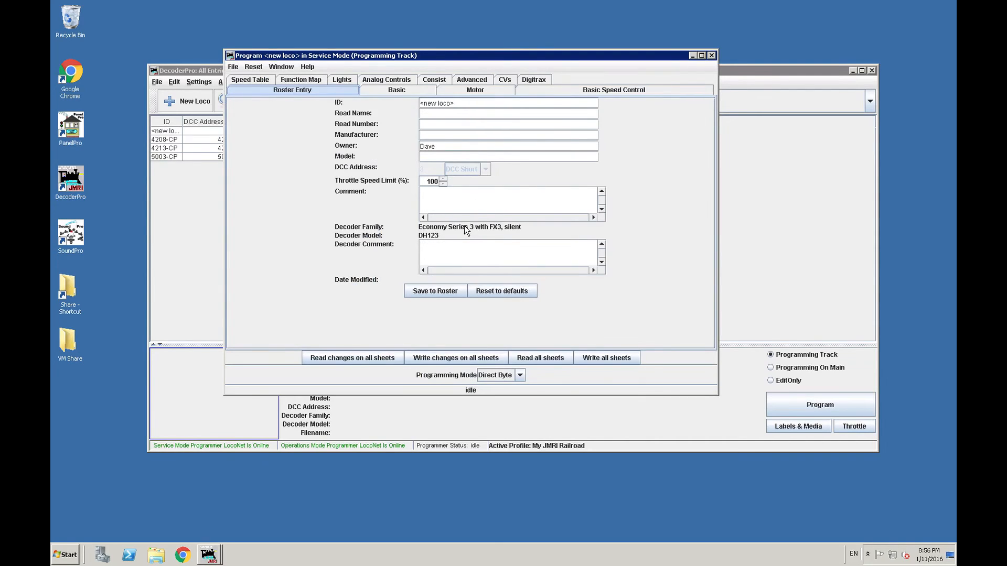
# - Examine the new locomotive's Basic, Motor, Basic Speed Control, Analog Controls and Lights sheets
pyautogui.moveTo(465, 231)
pyautogui.click(388, 91)
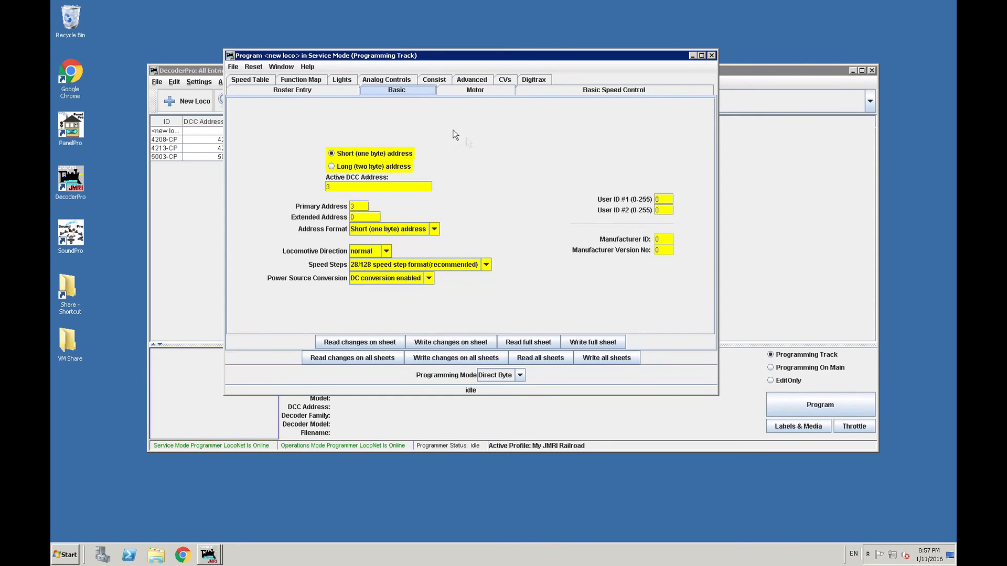
pyautogui.click(481, 91)
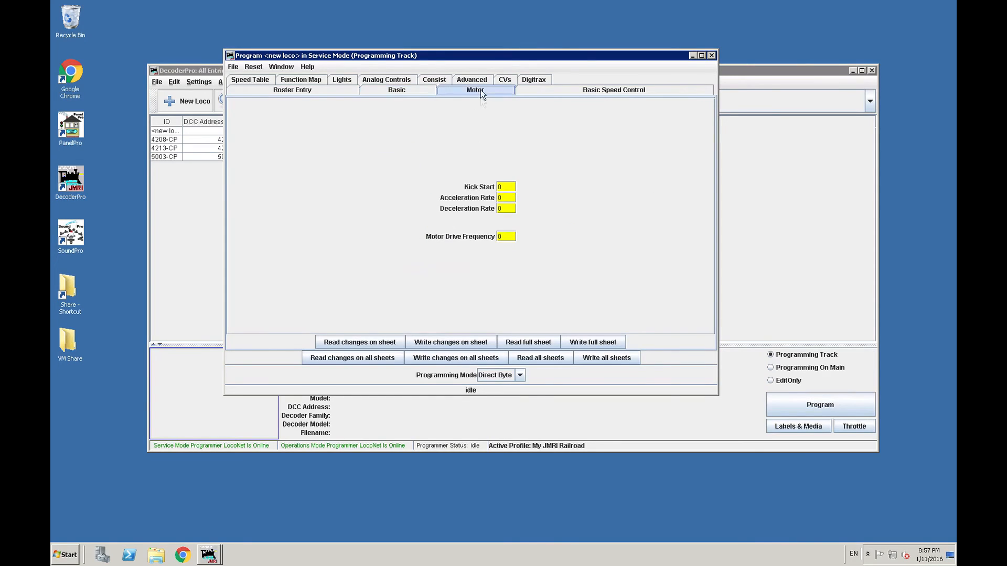
pyautogui.click(565, 93)
pyautogui.click(382, 91)
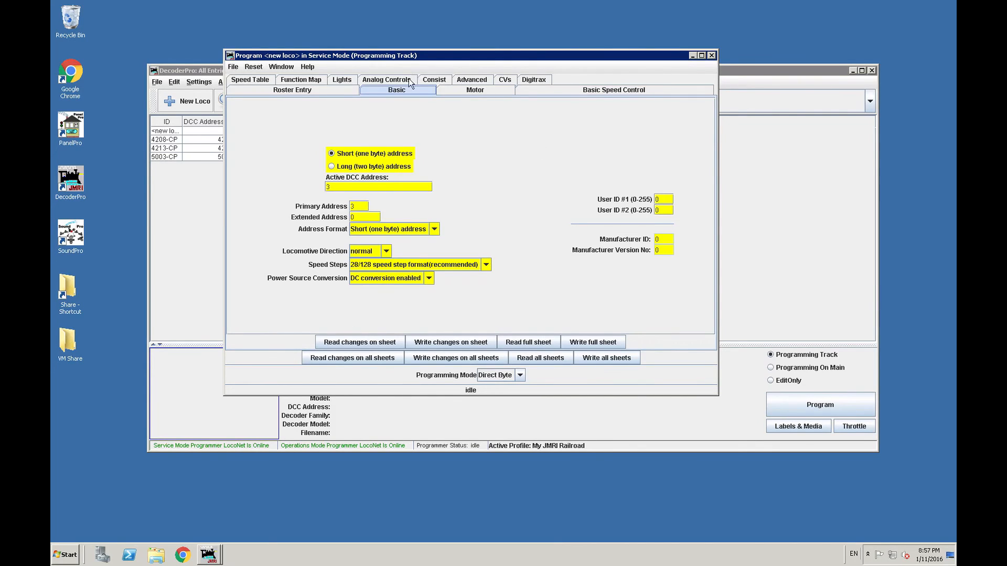
pyautogui.click(381, 81)
pyautogui.click(340, 80)
# - Read the full Basic sheet from the decoder, and check the Lights and Speed Table sheets
pyautogui.click(381, 90)
pyautogui.click(514, 343)
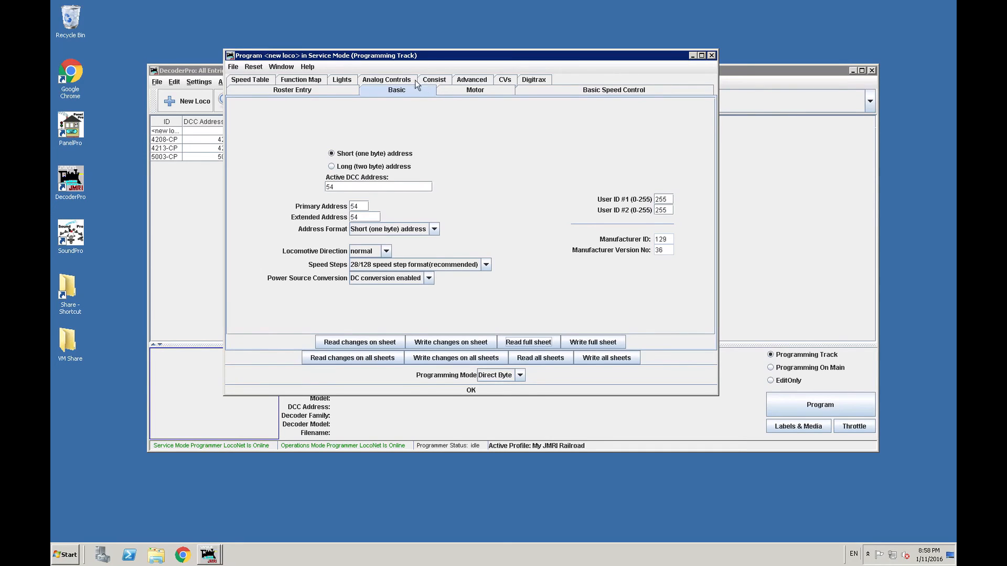
pyautogui.click(347, 79)
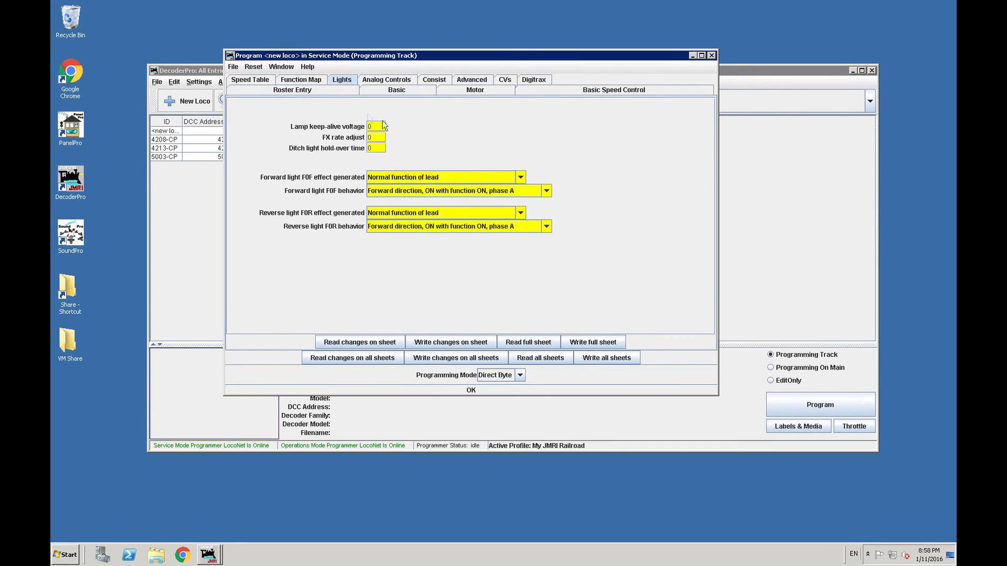
pyautogui.click(259, 83)
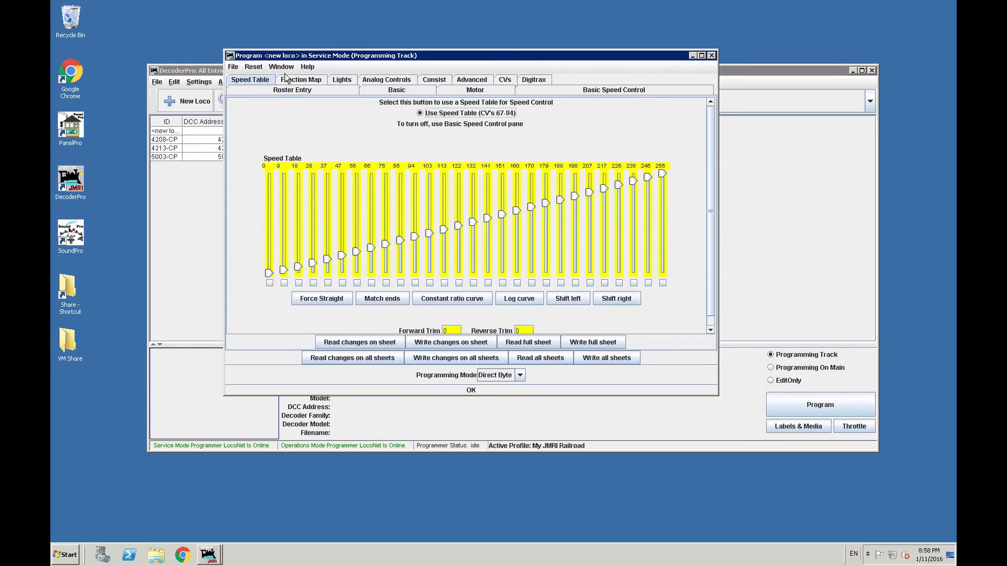
pyautogui.click(378, 89)
# - In the roster entry, set the ID to 0054-NS and the road name to Norfolk Southern
pyautogui.click(341, 90)
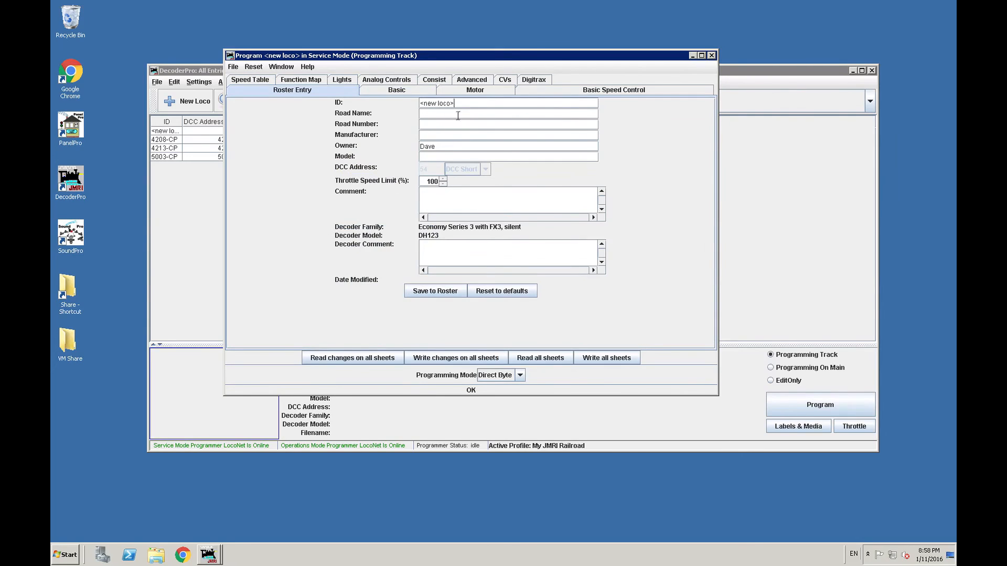
pyautogui.moveTo(456, 104); pyautogui.dragTo(419, 103)
pyautogui.write('0054-NS')
pyautogui.press('BackSpace')
pyautogui.write('Norfolk Southern')
# - Set the road number to 0054, the manufacturer to Athearn and the model to EMD SD-9
pyautogui.press('Tab')
pyautogui.write('0054')
pyautogui.write('Athearn')
pyautogui.write('EMD SD-9')
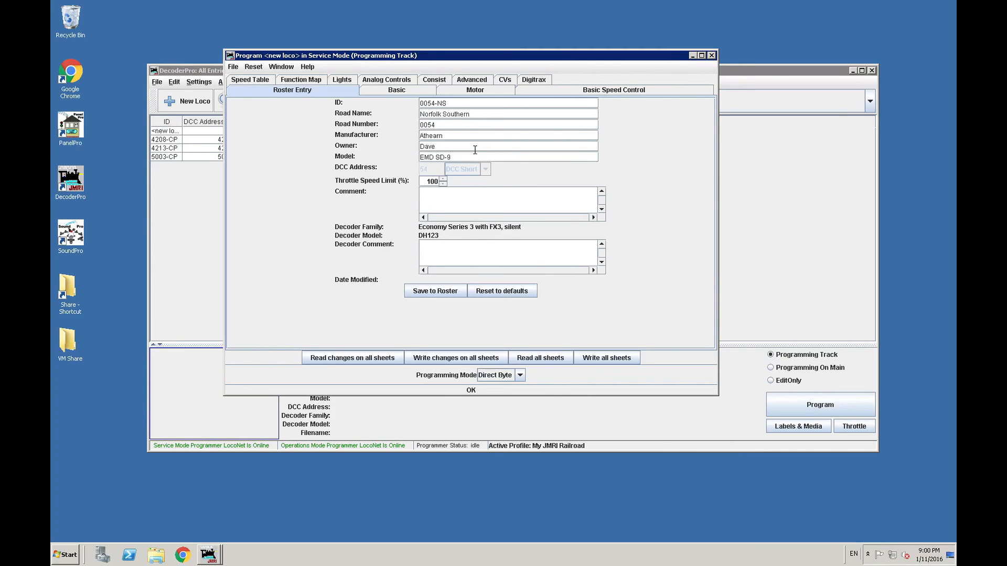
# - Add the comment "Colour: Black" and decoder comment "Lights not yet wired up.", save the entry to the roster and close the programmer
pyautogui.click(456, 195)
pyautogui.write('Colour: Black')
pyautogui.click(426, 257)
pyautogui.write('Lights not yet wired up.')
pyautogui.click(430, 292)
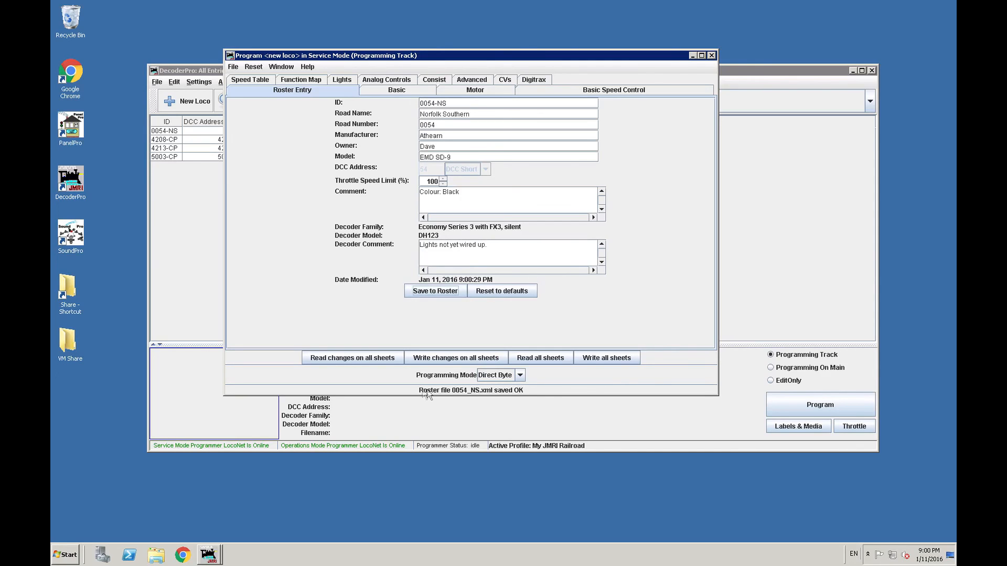
pyautogui.click(711, 55)
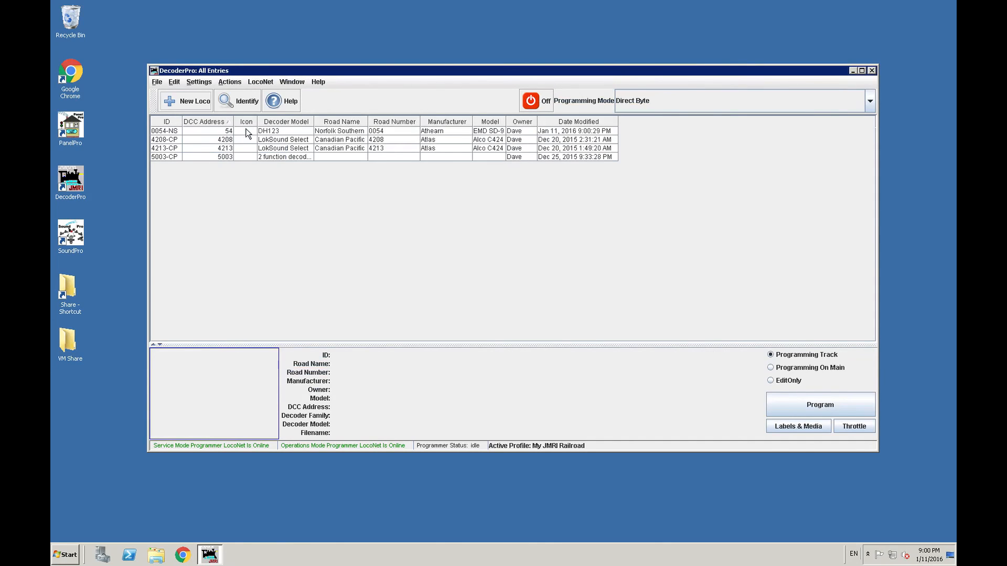
# - Select the 0054-NS roster entry and turn track power on
pyautogui.click(245, 130)
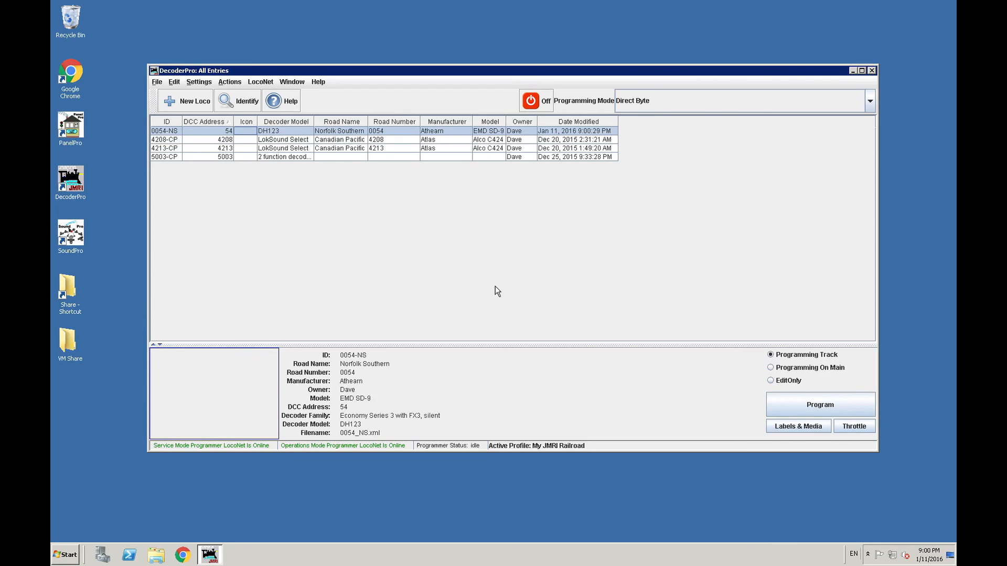
pyautogui.click(544, 109)
pyautogui.click(209, 558)
pyautogui.click(209, 559)
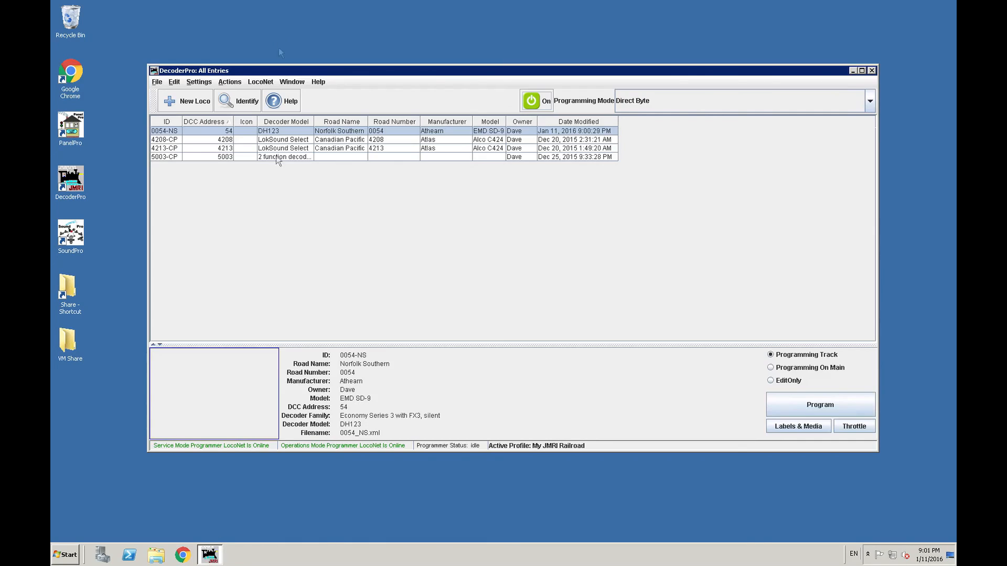
# - Open a new throttle for locomotive 4208-CP and trigger its function F2
pyautogui.click(229, 82)
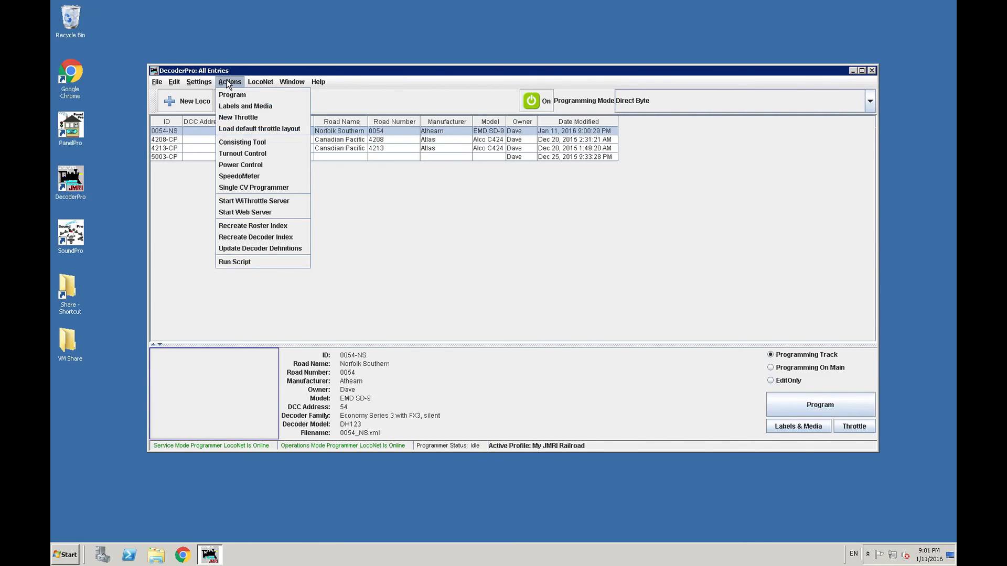
pyautogui.click(227, 118)
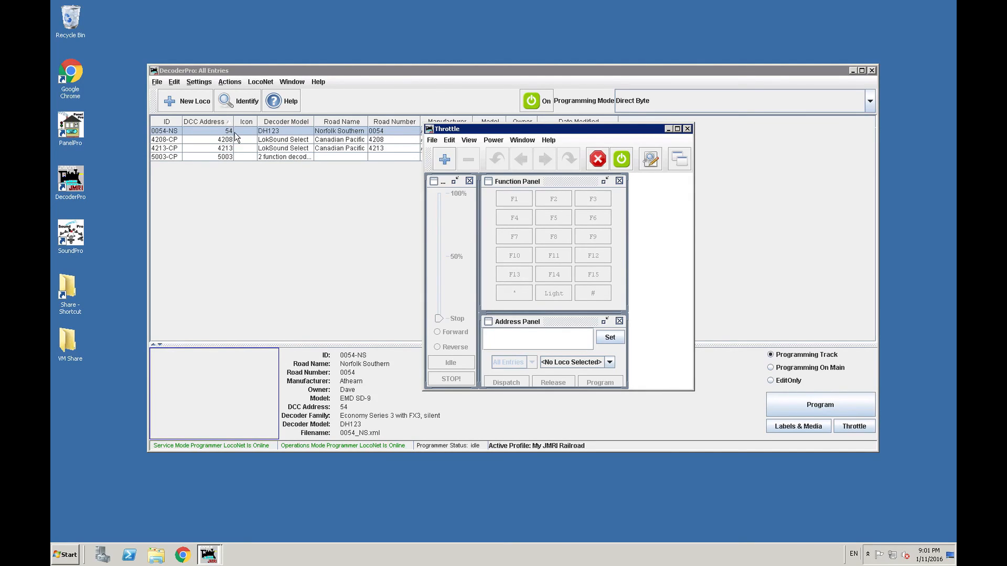
pyautogui.click(610, 362)
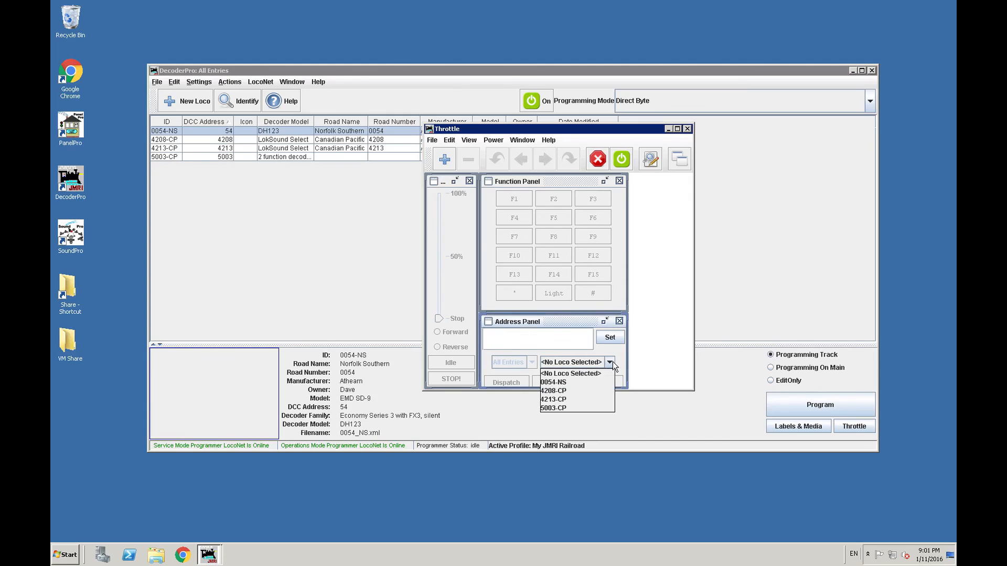
pyautogui.click(553, 391)
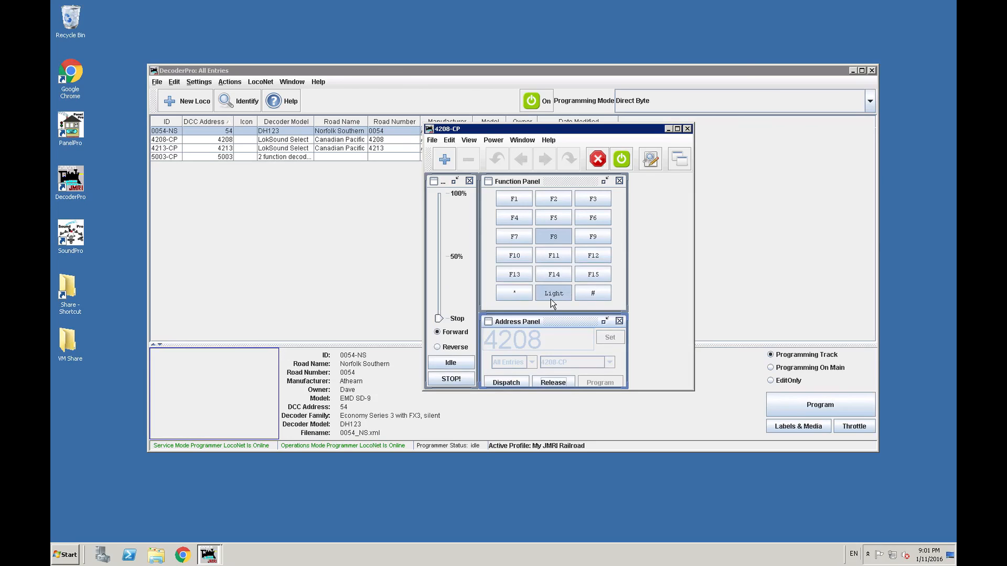
pyautogui.click(562, 201)
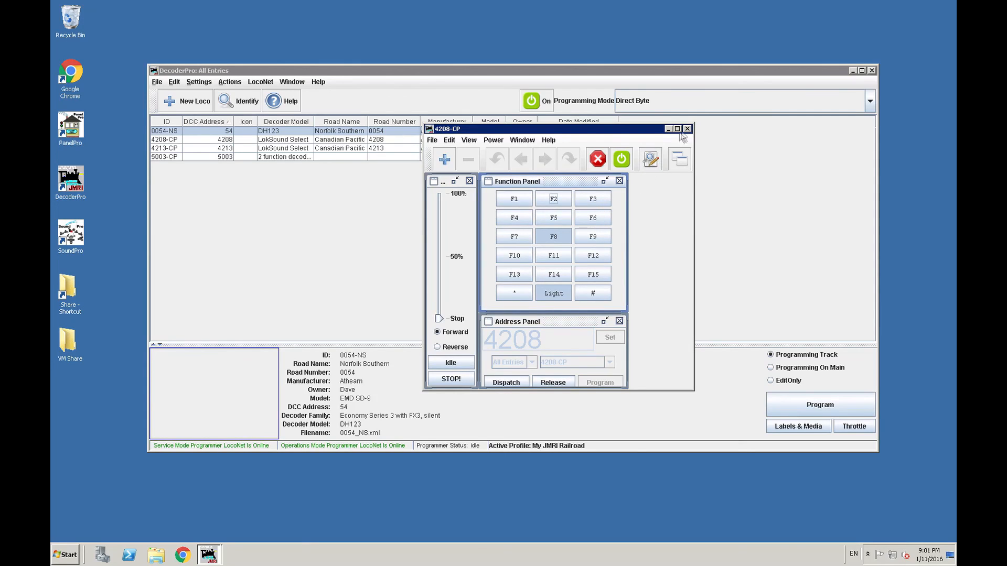
# - Emergency-stop all JMRI throttles, turn track power off and close the throttle window
pyautogui.click(597, 161)
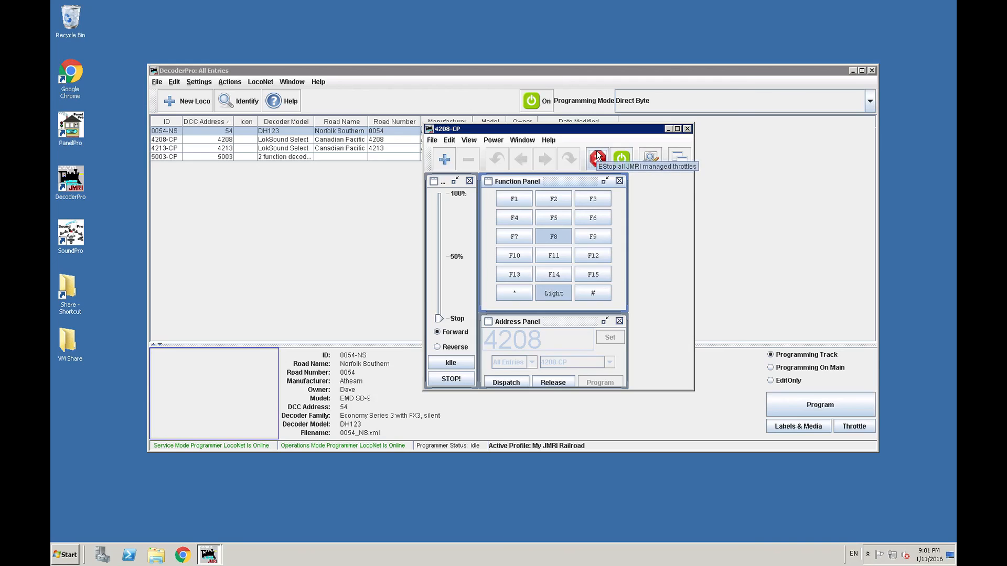
pyautogui.click(623, 159)
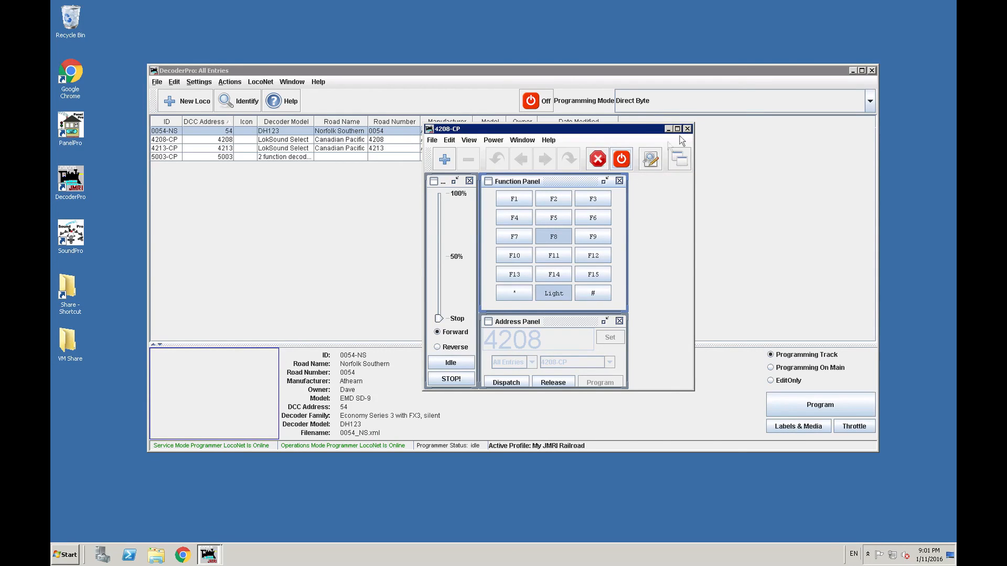
pyautogui.click(687, 129)
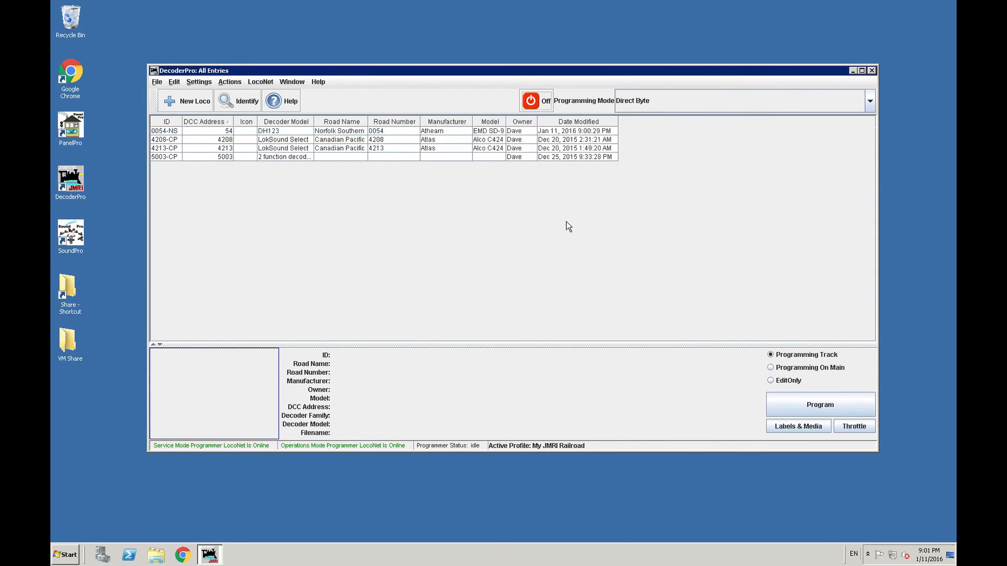